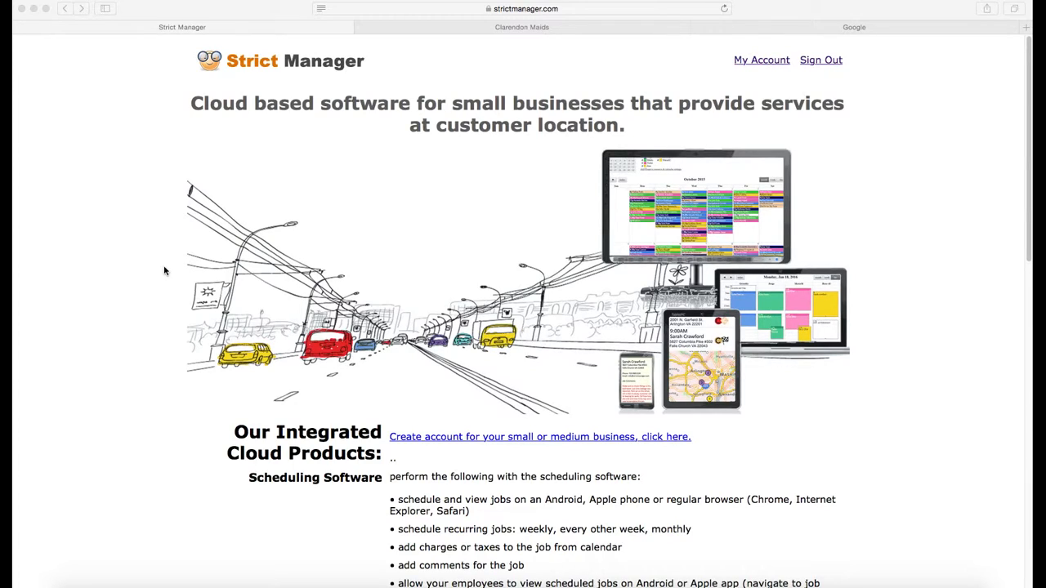
Open the account calendar and switch to the Wednesday, Nov 25, 2015 day view
left_click(753, 61)
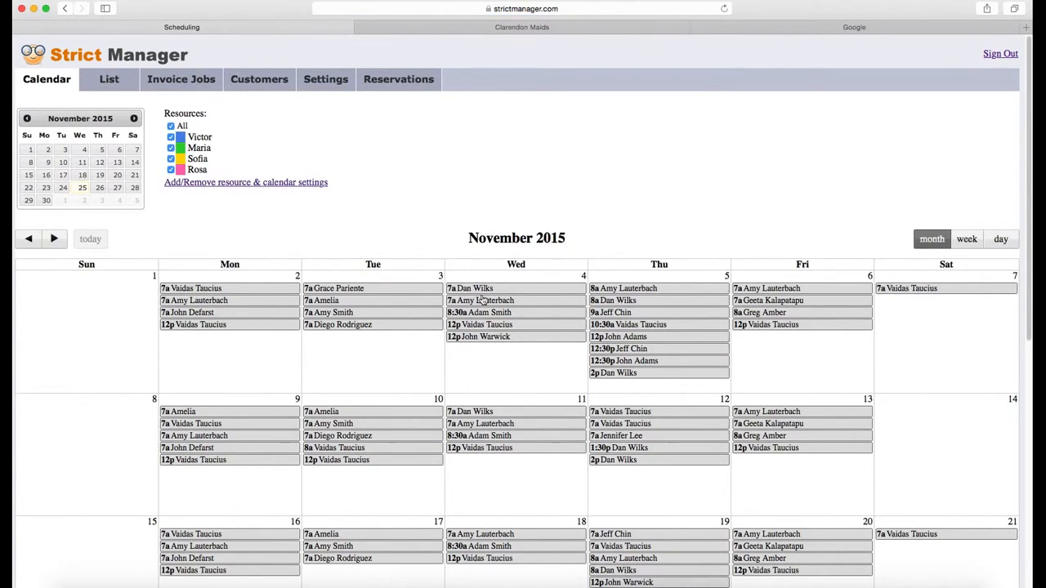
scroll(516, 342, "down", 5)
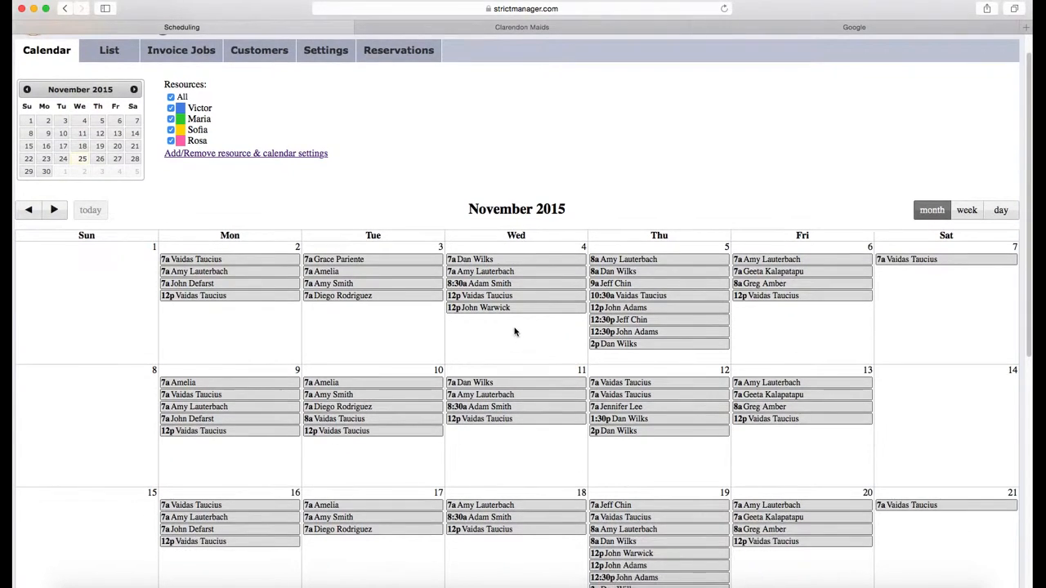
scroll(510, 325, "down", 5)
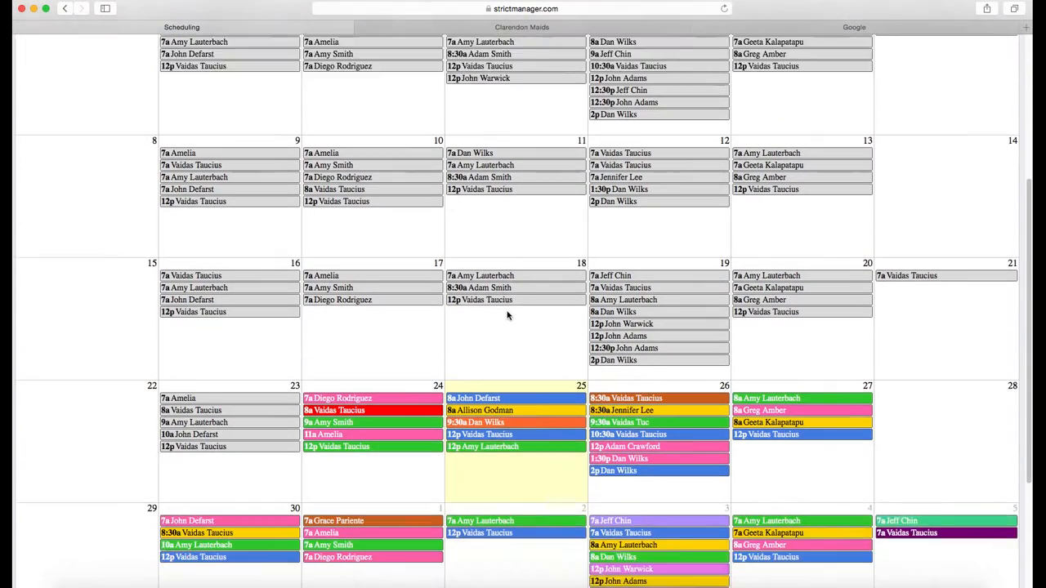
scroll(508, 305, "down", 2)
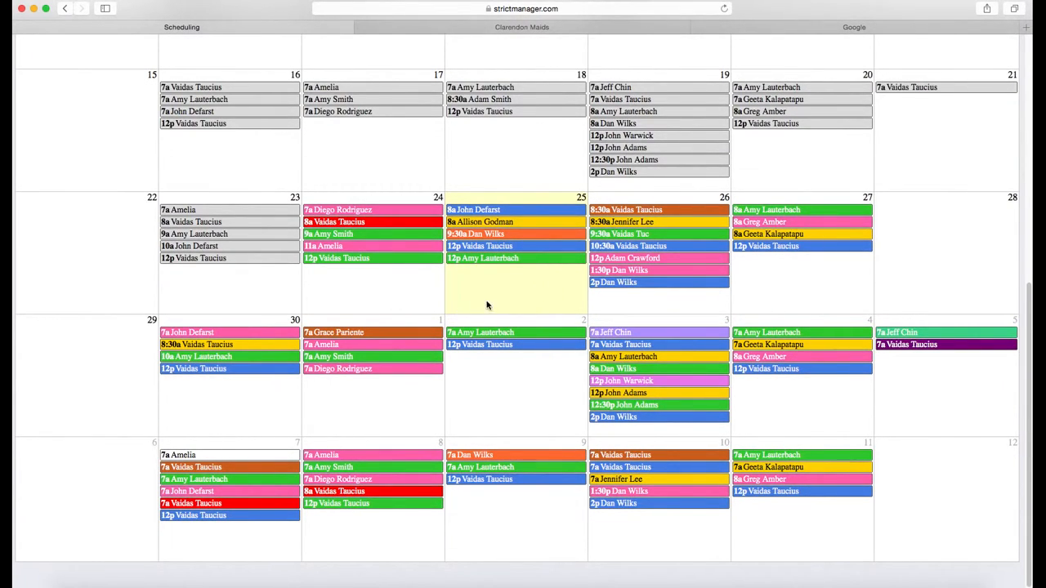
scroll(564, 295, "up", 10)
left_click(1000, 239)
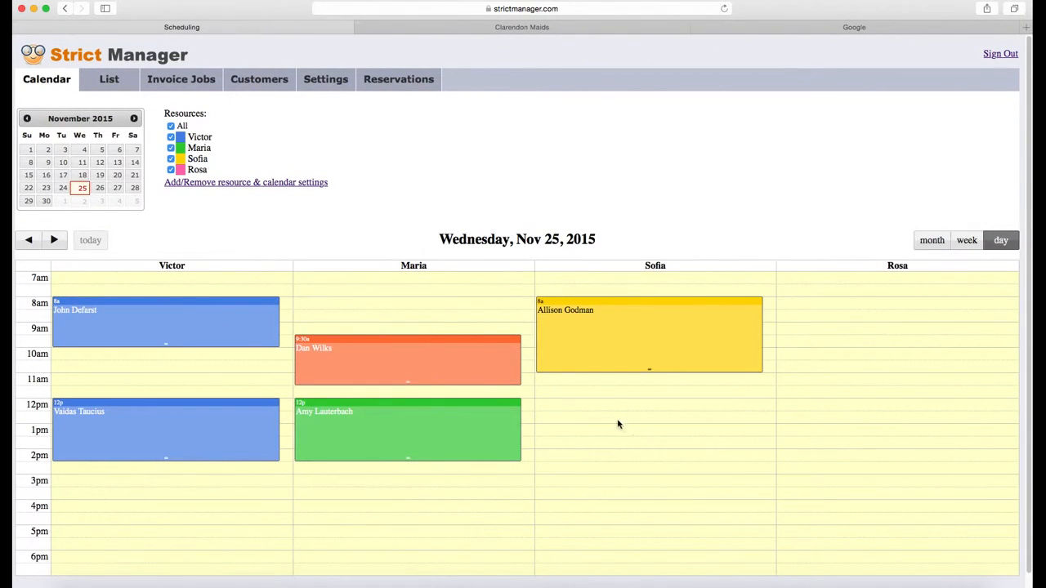
Create a midday job for the existing customer in the third staff column, repeating bi-weekly
left_click_drag(623, 405, 633, 462)
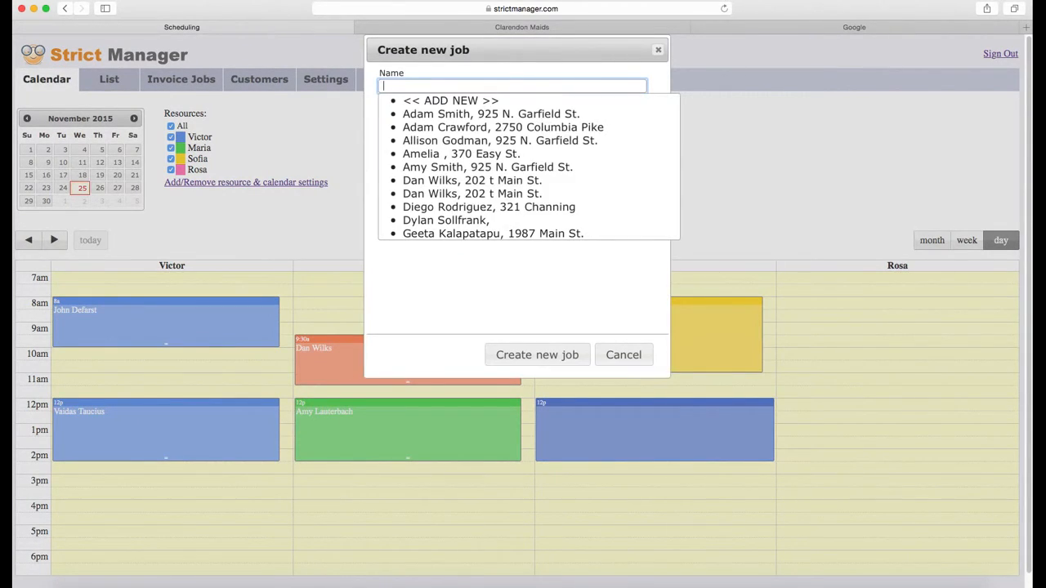
key("Down")
key("Down")
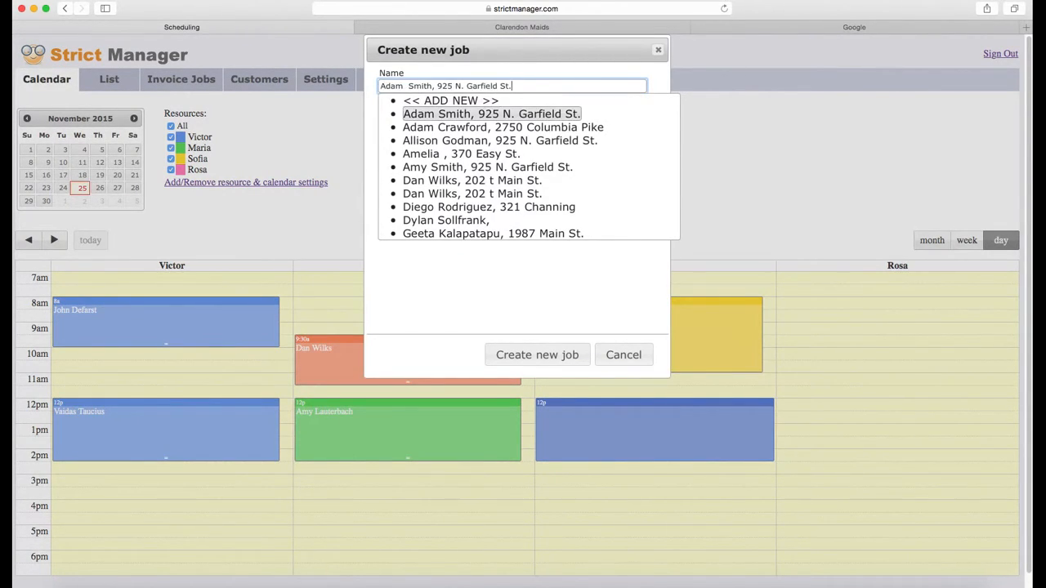
key("Return")
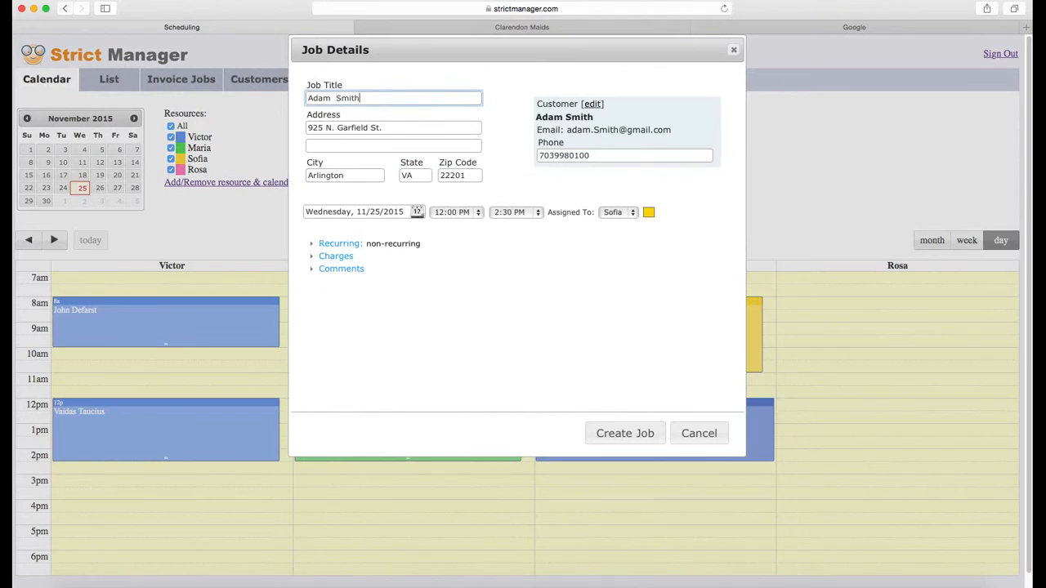
left_click(339, 243)
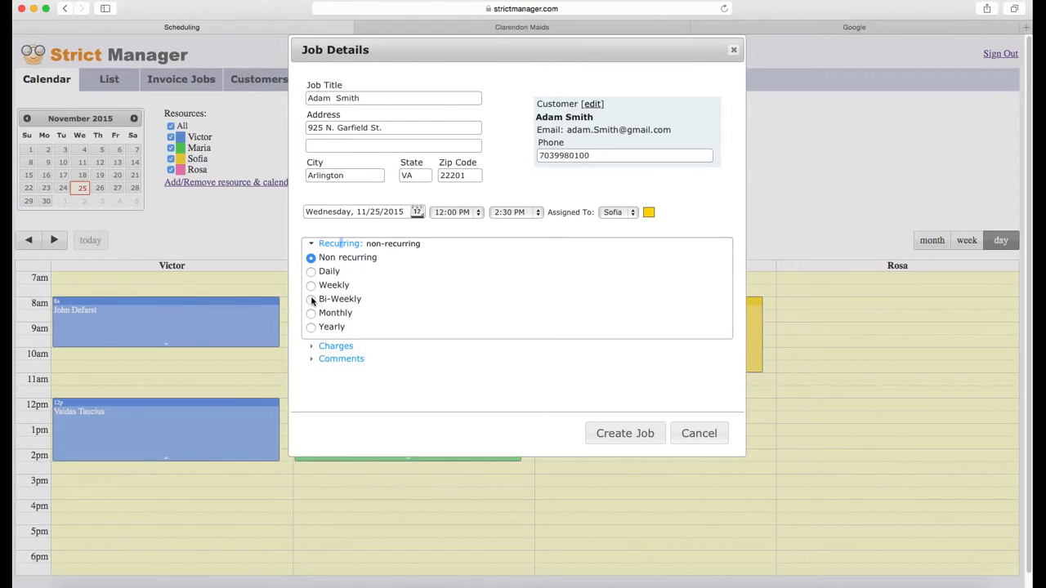
left_click(311, 299)
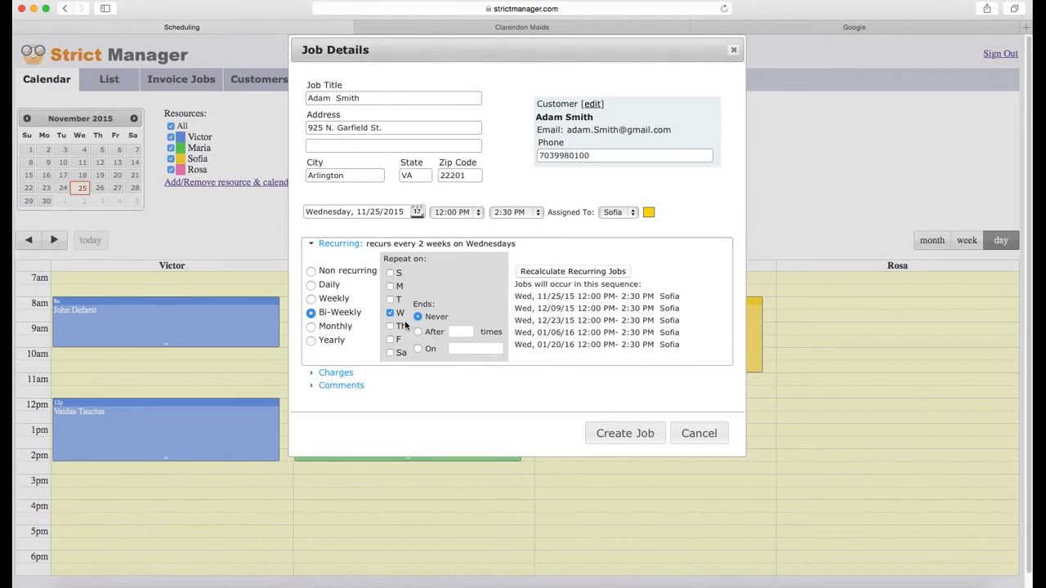
Add a Sales charge to the job for 120.00
left_click(323, 372)
left_click(369, 282)
left_click(335, 294)
left_click(436, 283)
key("Tab")
type("1")
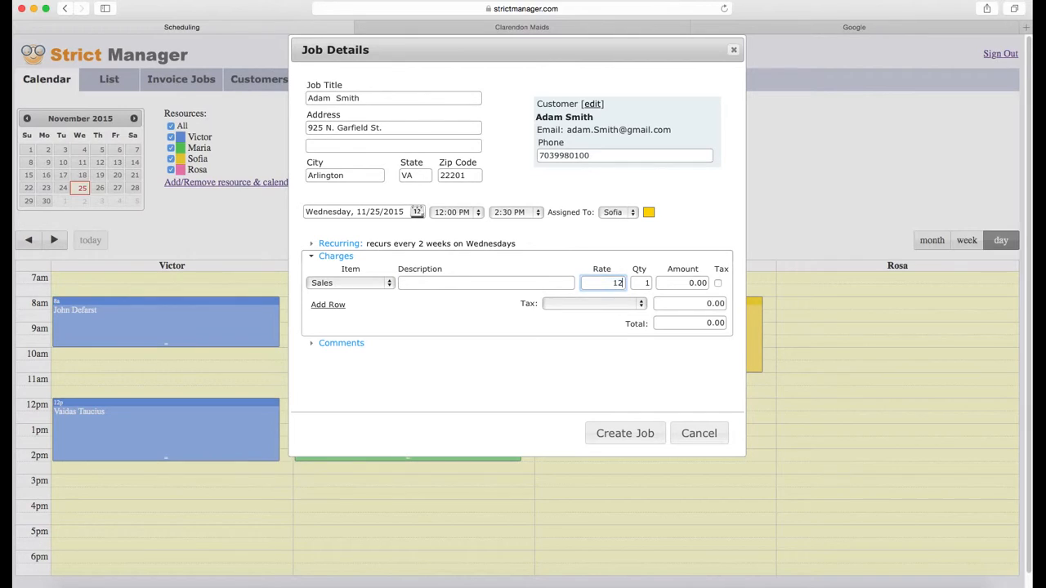
key("Tab")
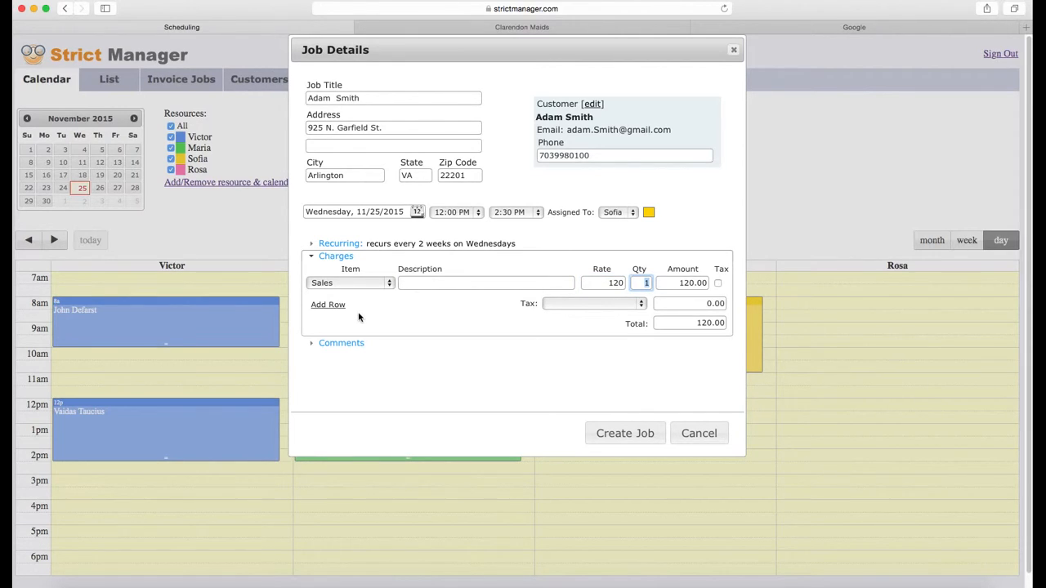
Add the job note 'this is comm' for this date
left_click(345, 350)
left_click(344, 347)
left_click(622, 316)
type("this is comment")
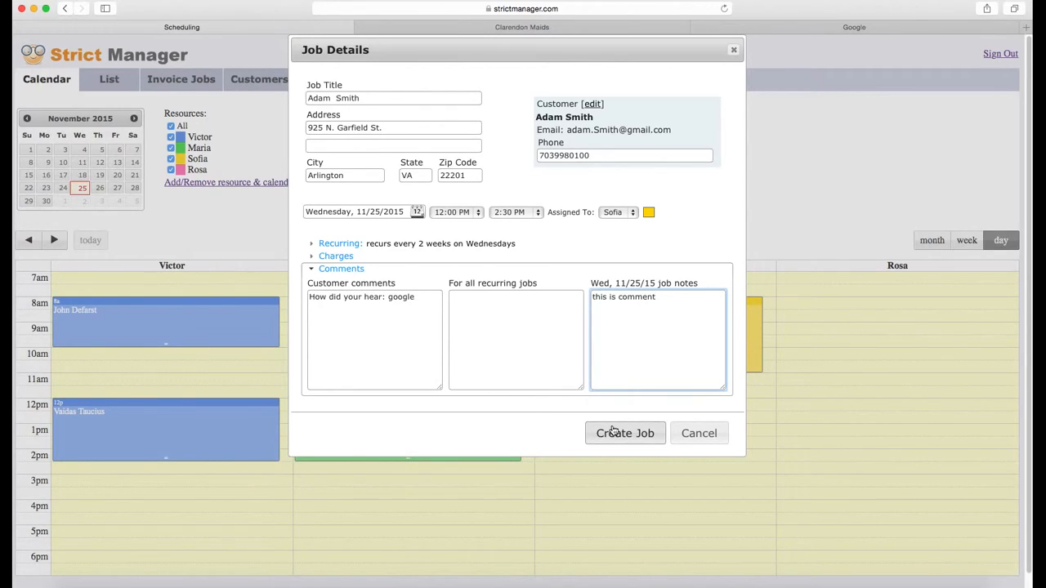
Colour the job green, keeping the same staff member, and save it
left_click(649, 211)
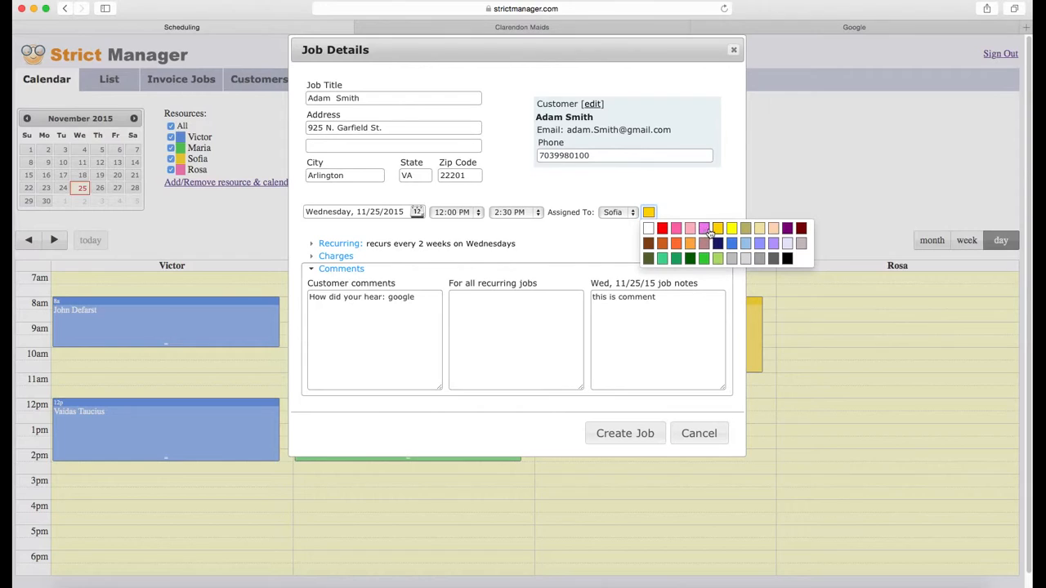
left_click(628, 214)
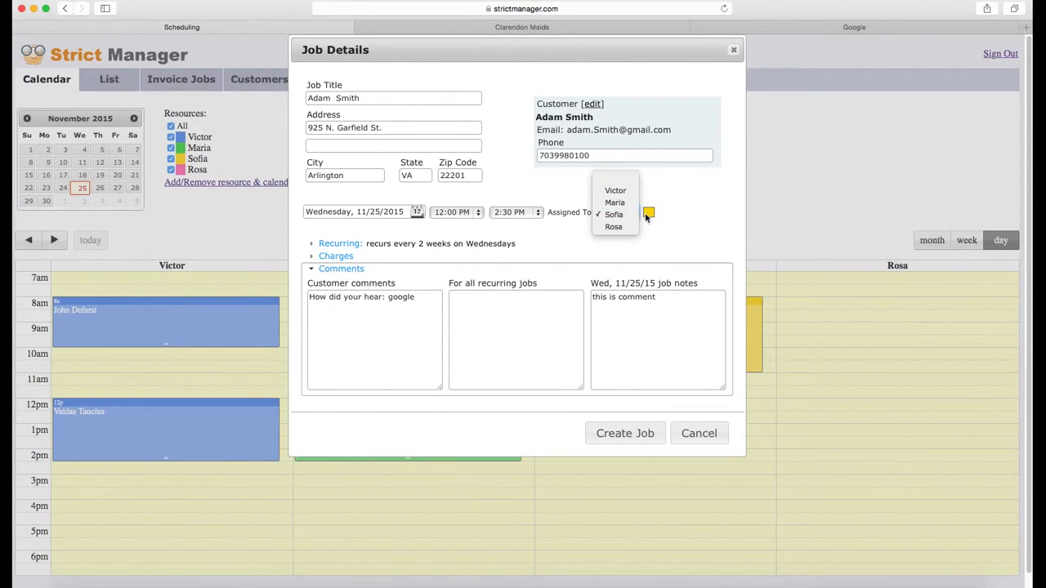
left_click(626, 214)
left_click(649, 212)
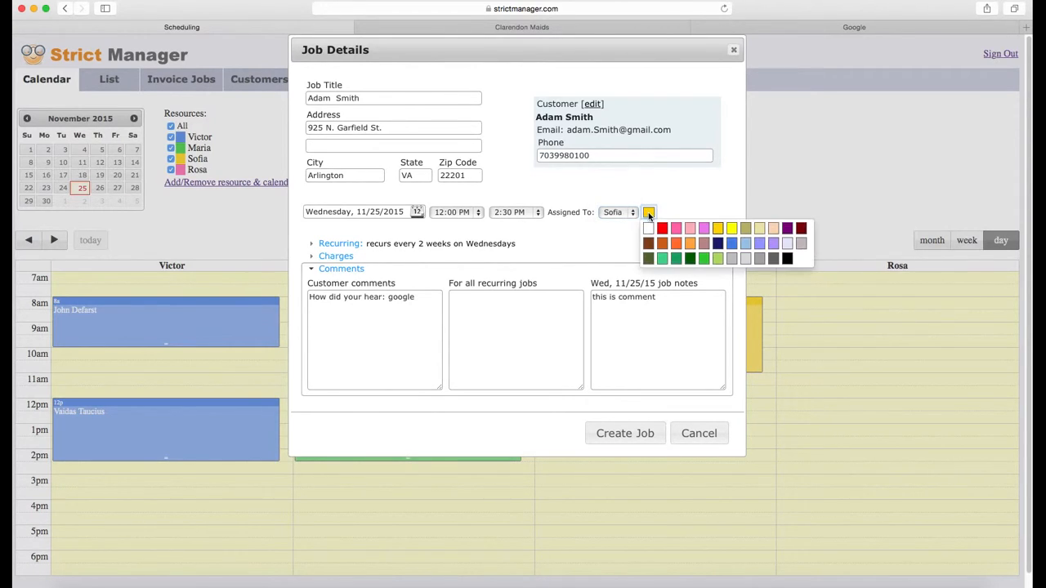
left_click(704, 258)
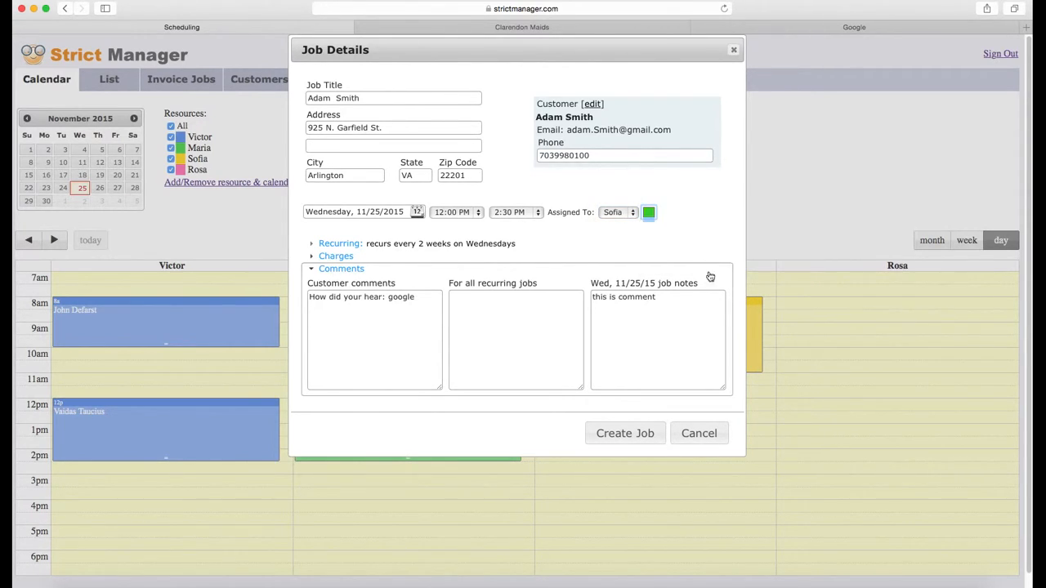
left_click(631, 434)
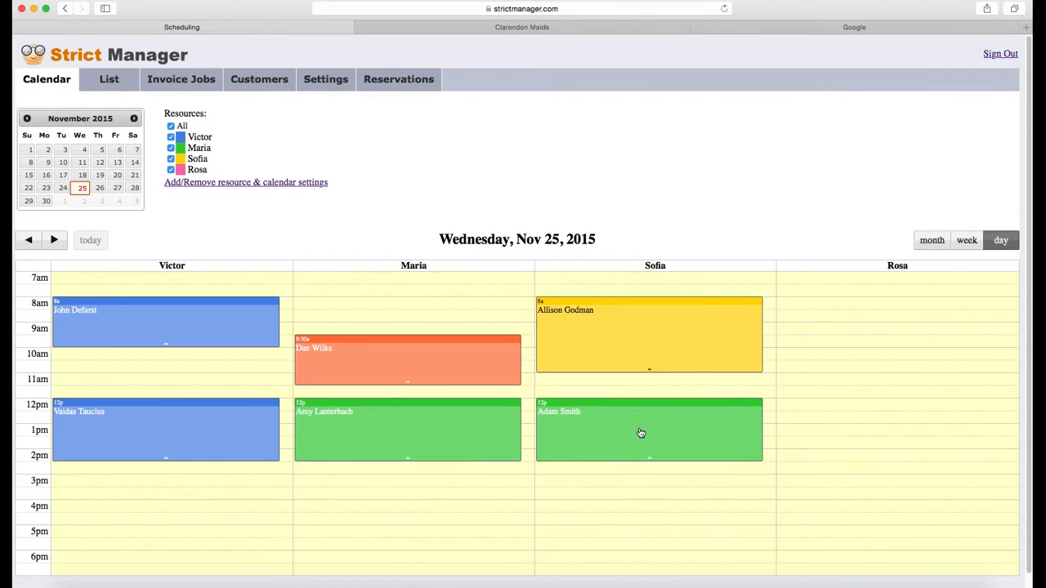
Check the saved job's every-2-weeks Wednesday repeat schedule and close its details
left_click(641, 432)
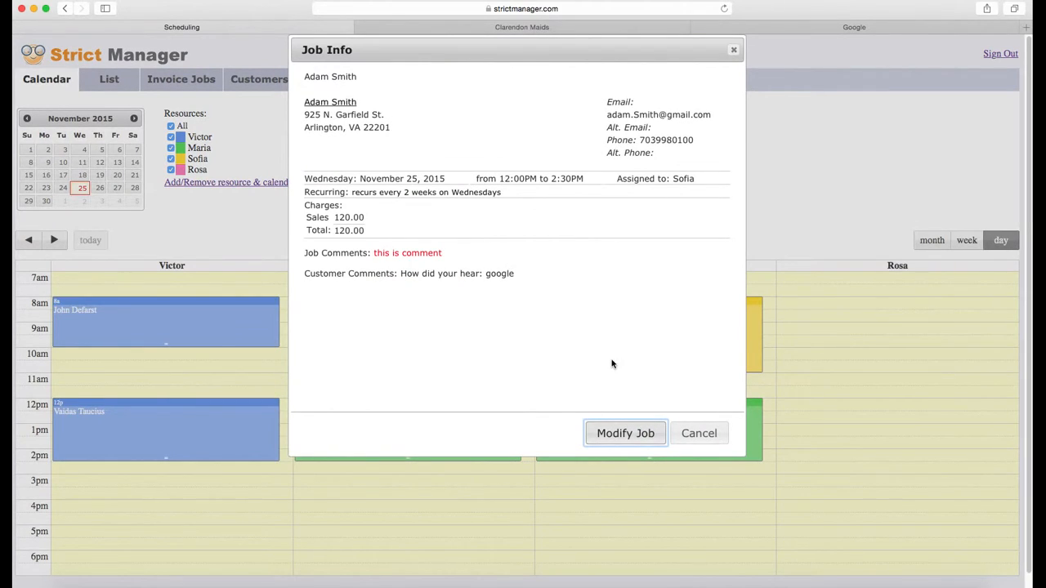
left_click_drag(354, 192, 507, 193)
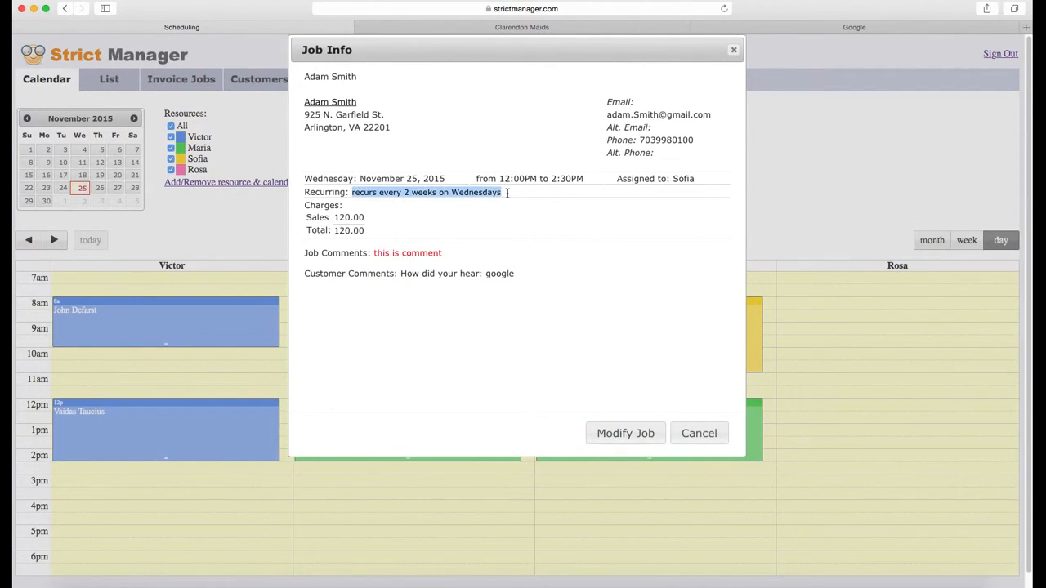
left_click(711, 436)
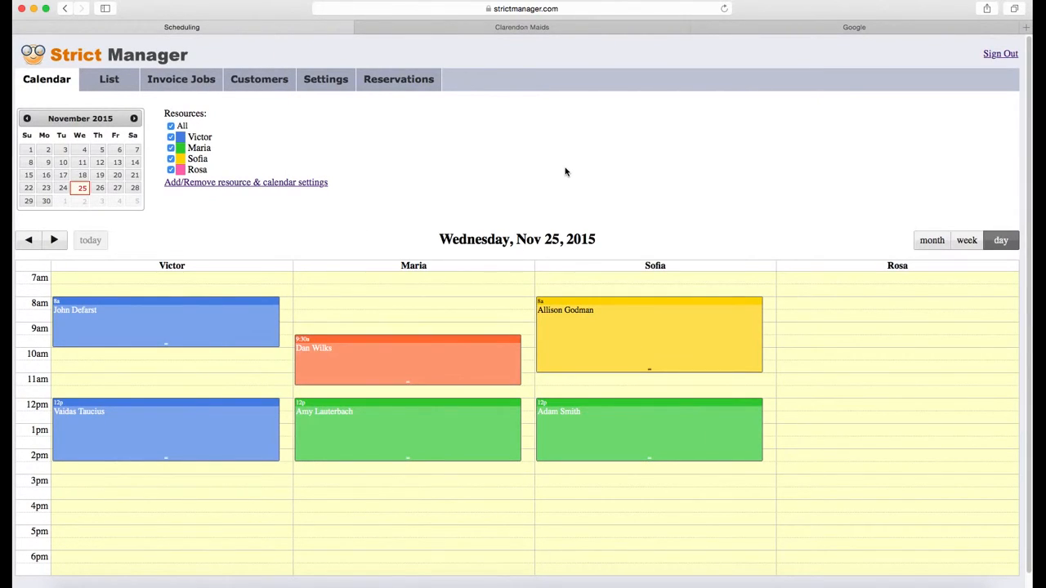
Find the new 120.00 Nov 25 job under Invoice Jobs, then switch to QuickBooks
left_click(186, 81)
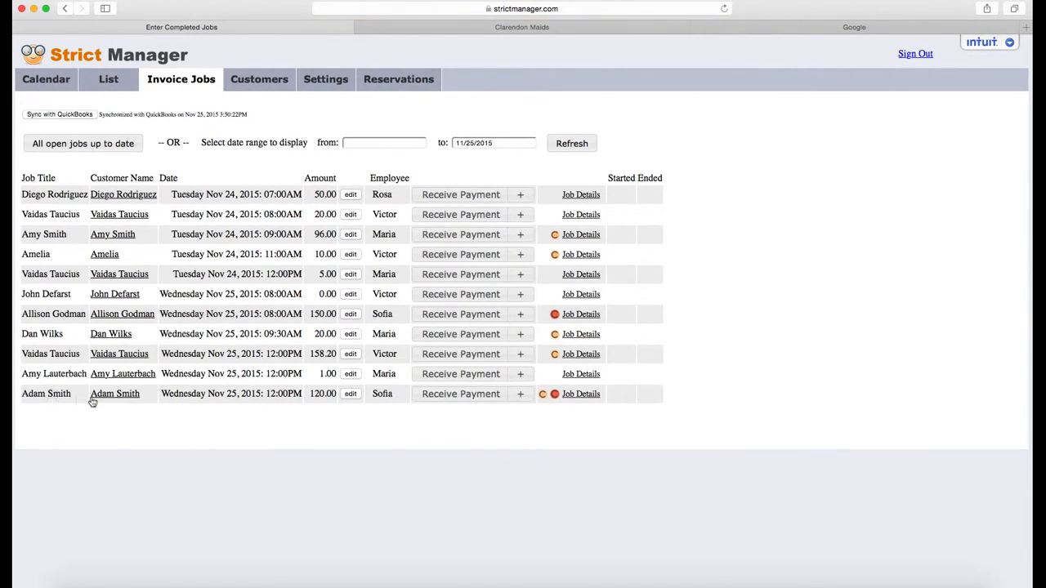
left_click_drag(311, 394, 337, 395)
key("super+Tab")
key("super+Tab")
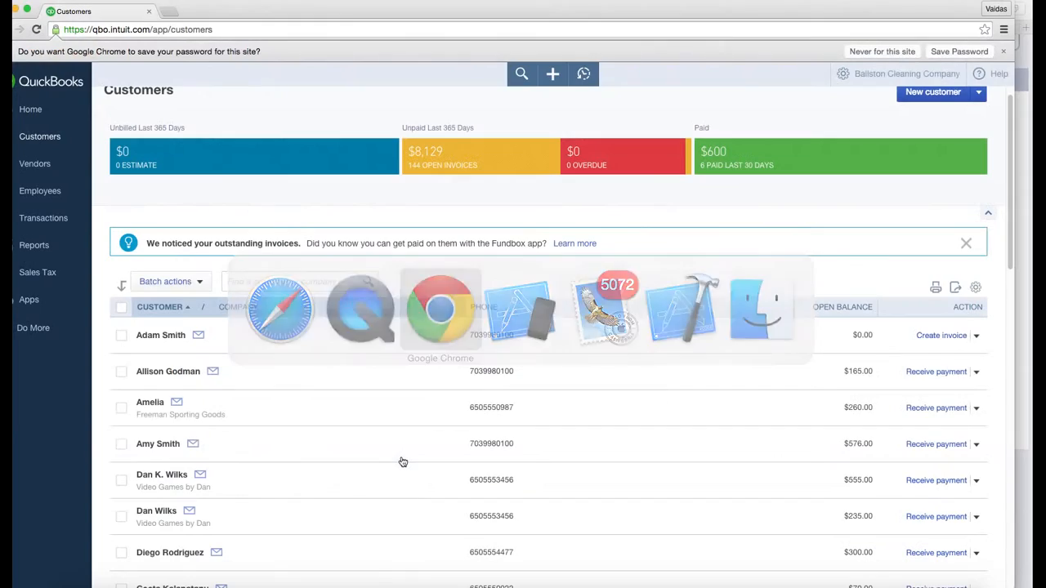
Reload QuickBooks Customers, check the first customer's six paid invoices and $600 payment, then return
left_click(35, 139)
left_click(260, 29)
key("Return")
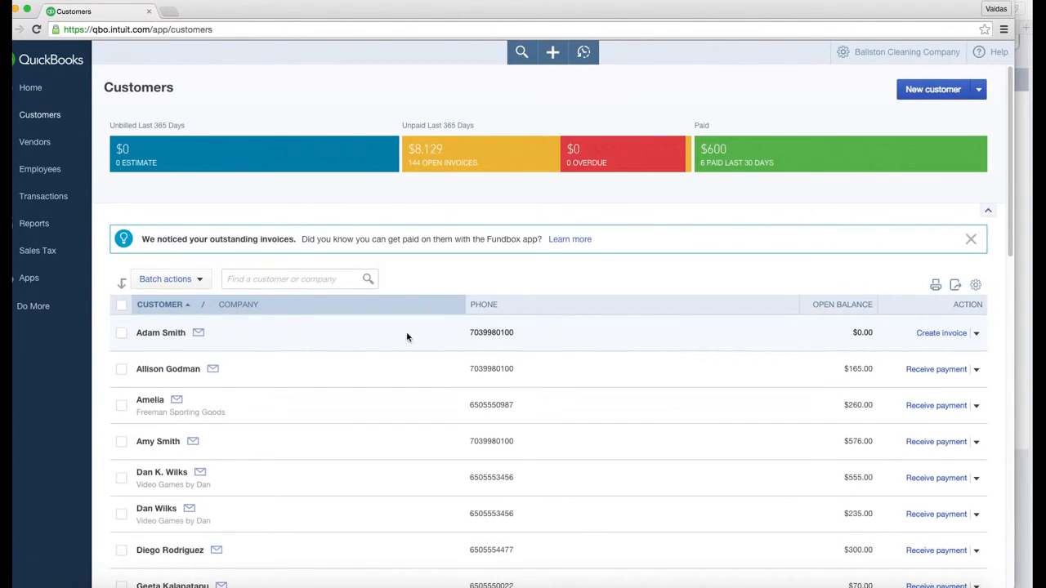
left_click(871, 330)
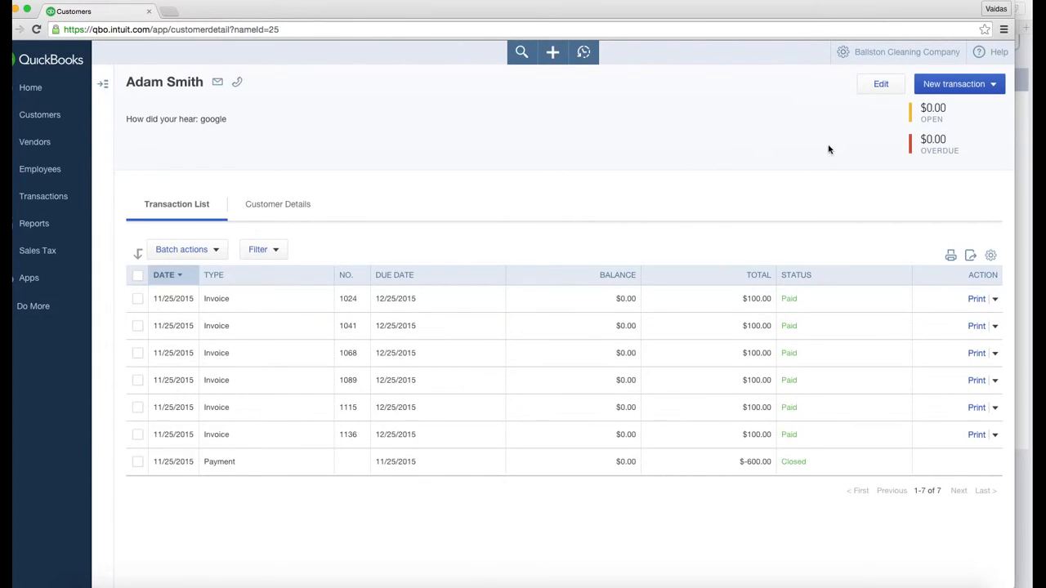
left_click(39, 115)
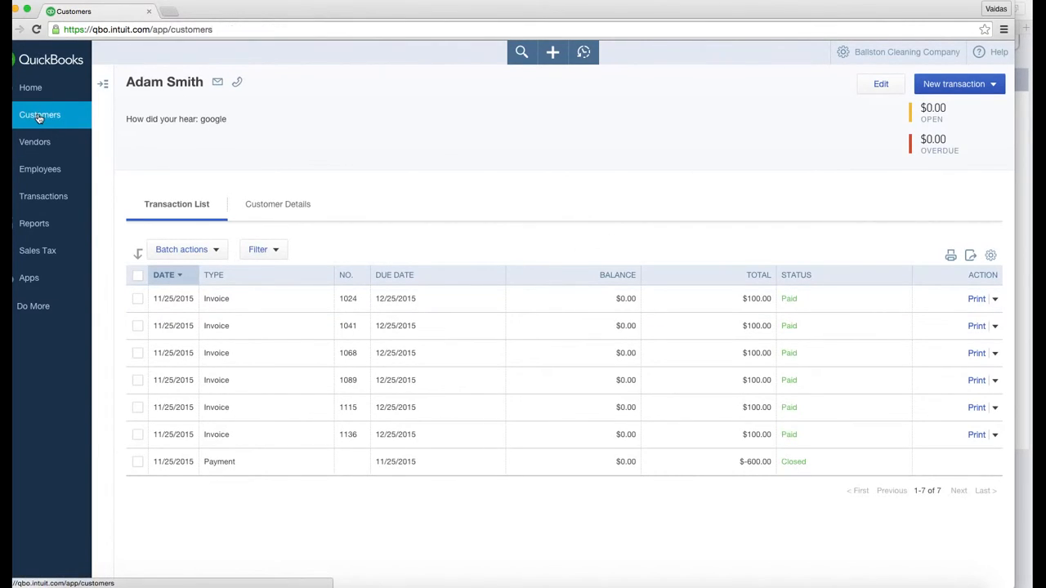
key("super+Tab")
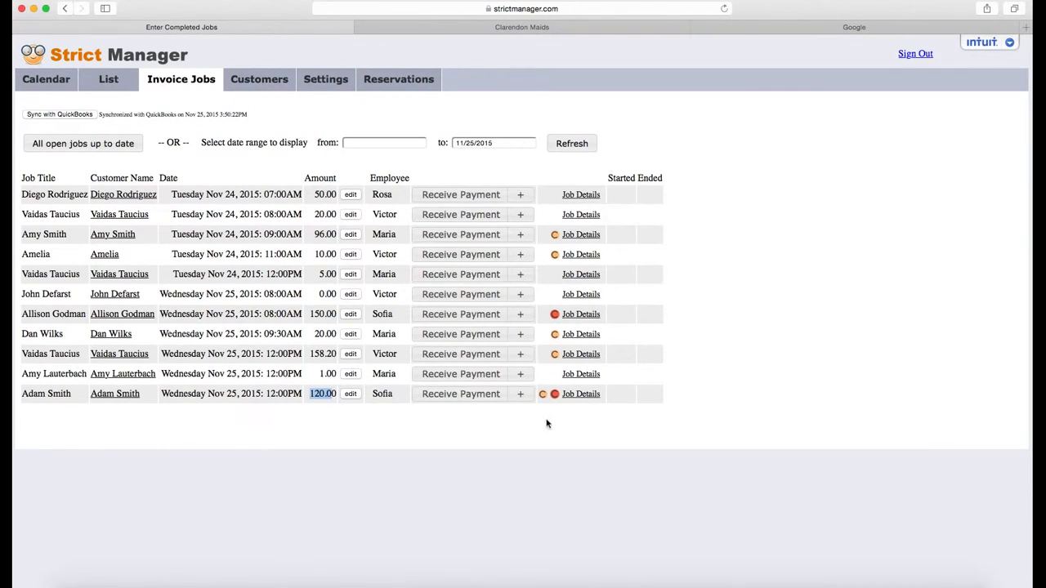
Choose Create Invoice (QuickBooks) for the 120.00 Nov 25 job
left_click(521, 396)
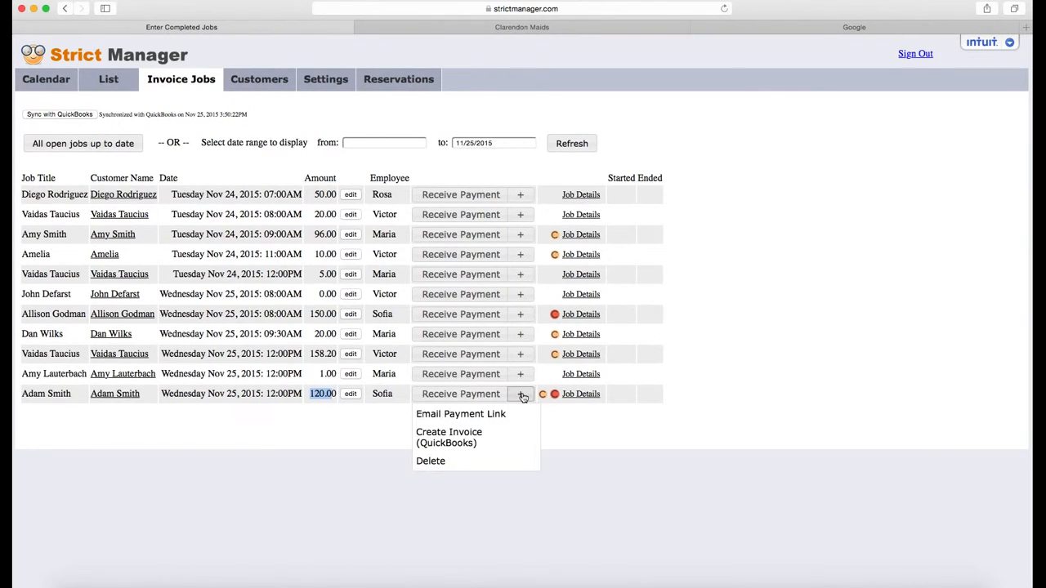
left_click(470, 440)
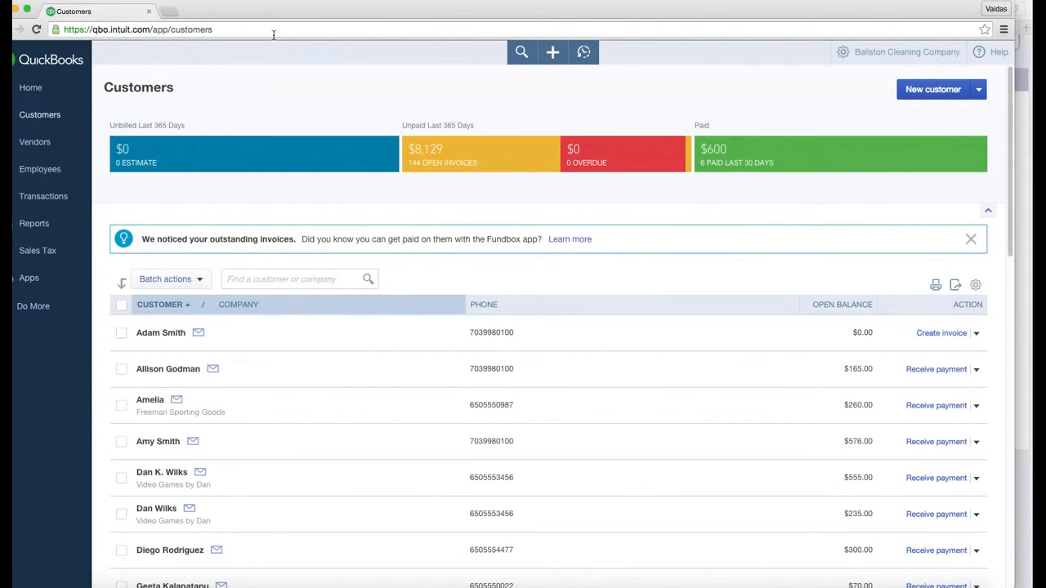
Reload QuickBooks Customers to confirm the $120.00 open balance, then go back to Strict Manager
left_click(274, 31)
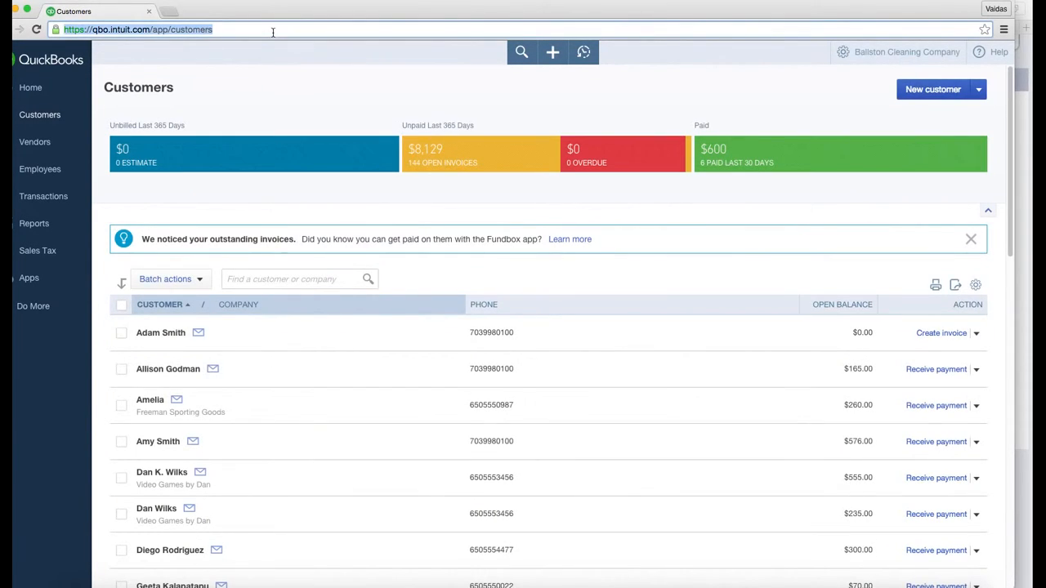
key("Return")
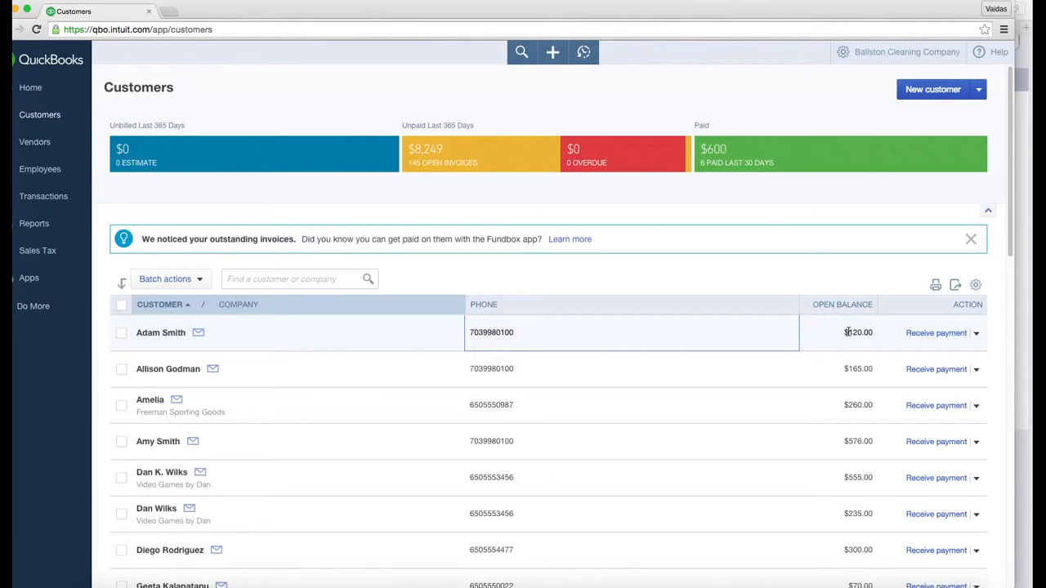
key("super+Tab")
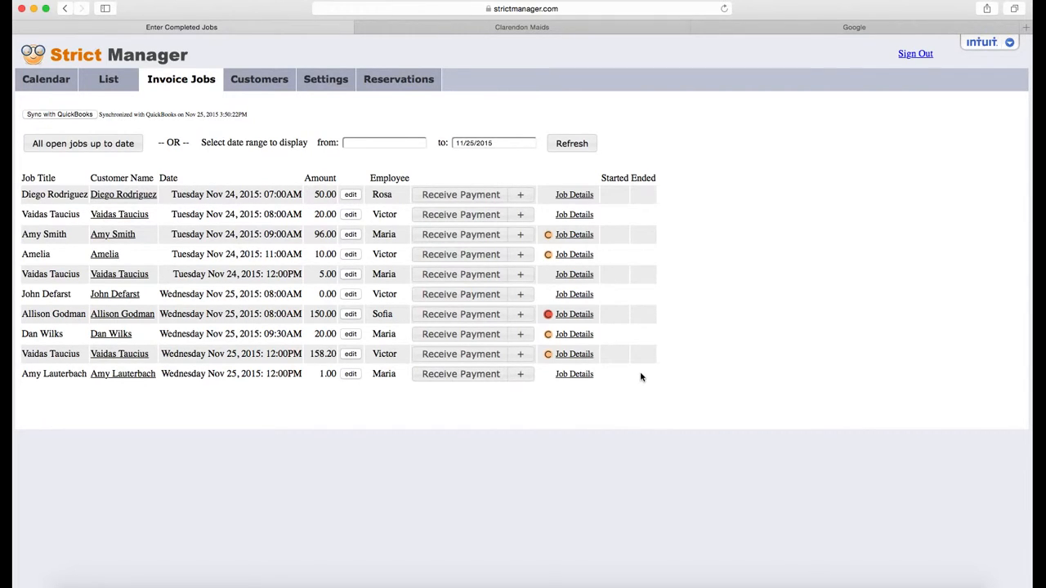
Open the Calendar and switch to the Nov 25 day view
left_click(43, 82)
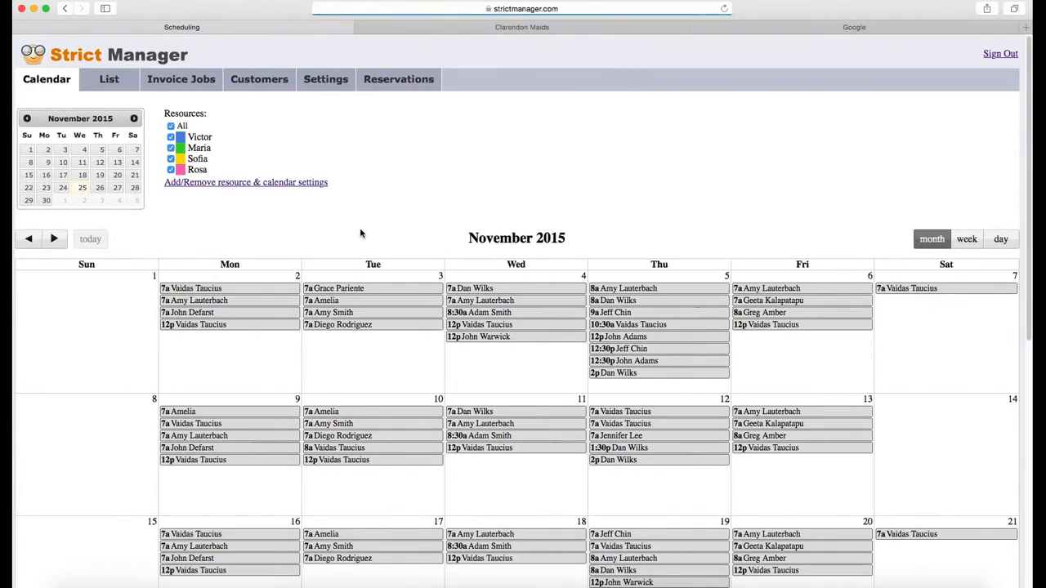
scroll(733, 219, "down", 5)
scroll(727, 206, "up", 5)
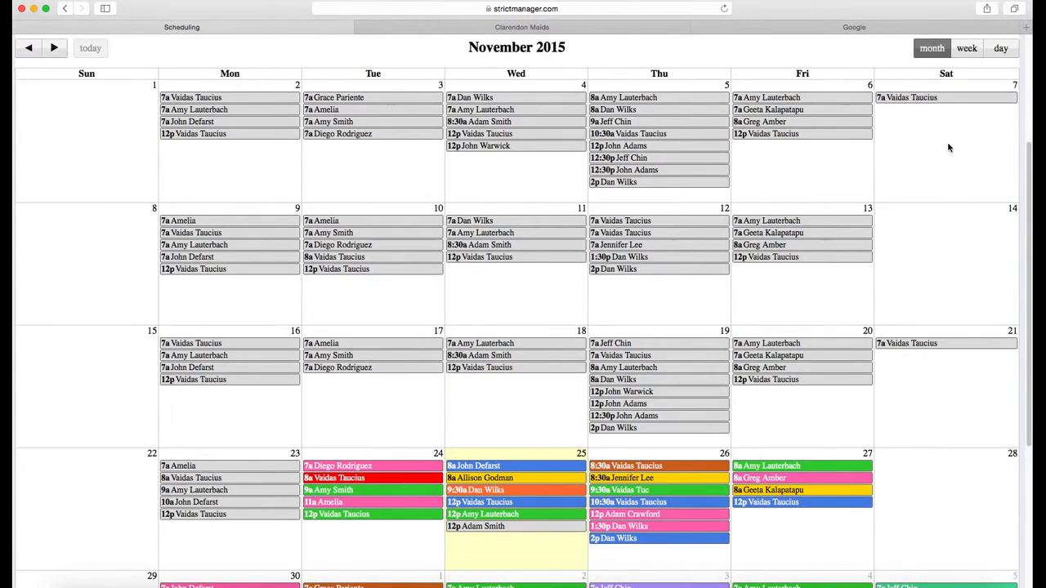
scroll(948, 145, "up", 3)
left_click(1004, 238)
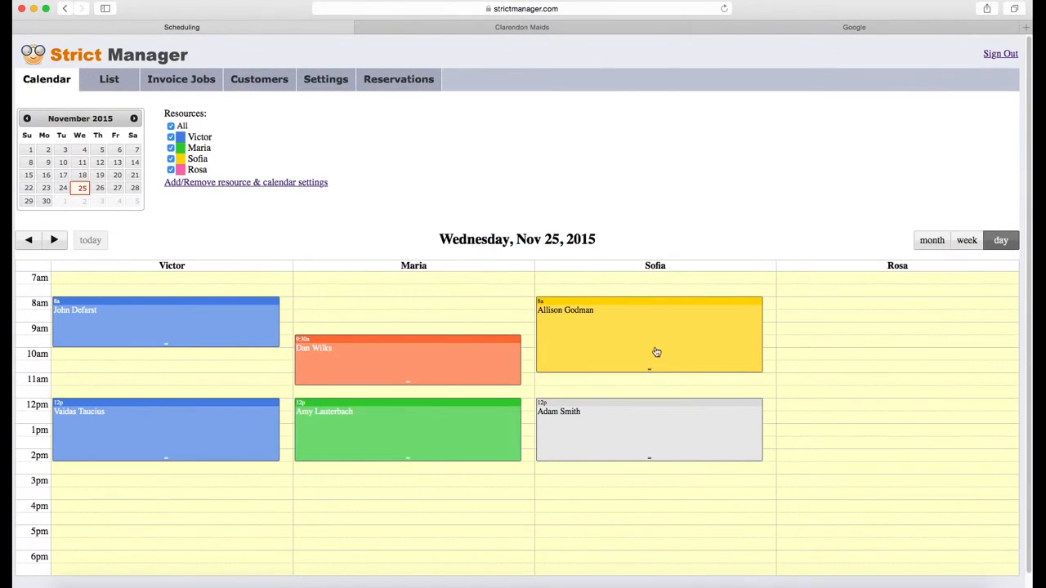
Review the 12p job and the 8a job's charges without saving changes
left_click(644, 431)
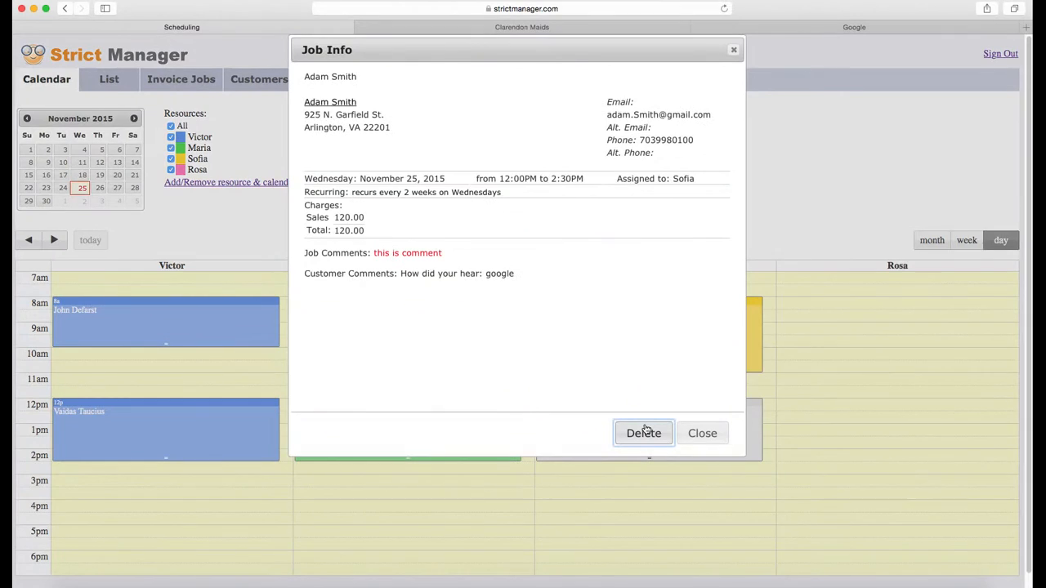
left_click(702, 434)
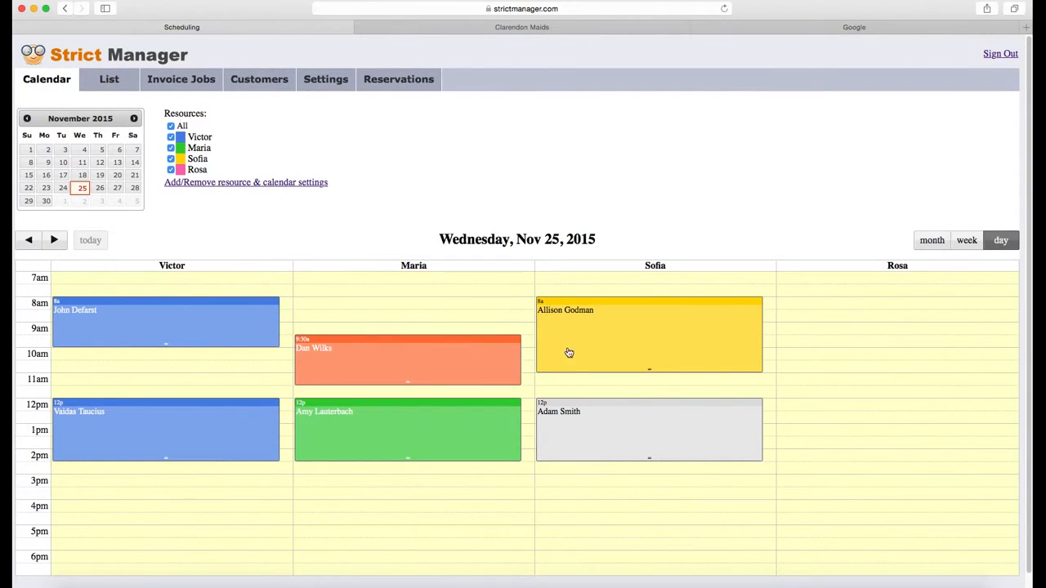
left_click(632, 345)
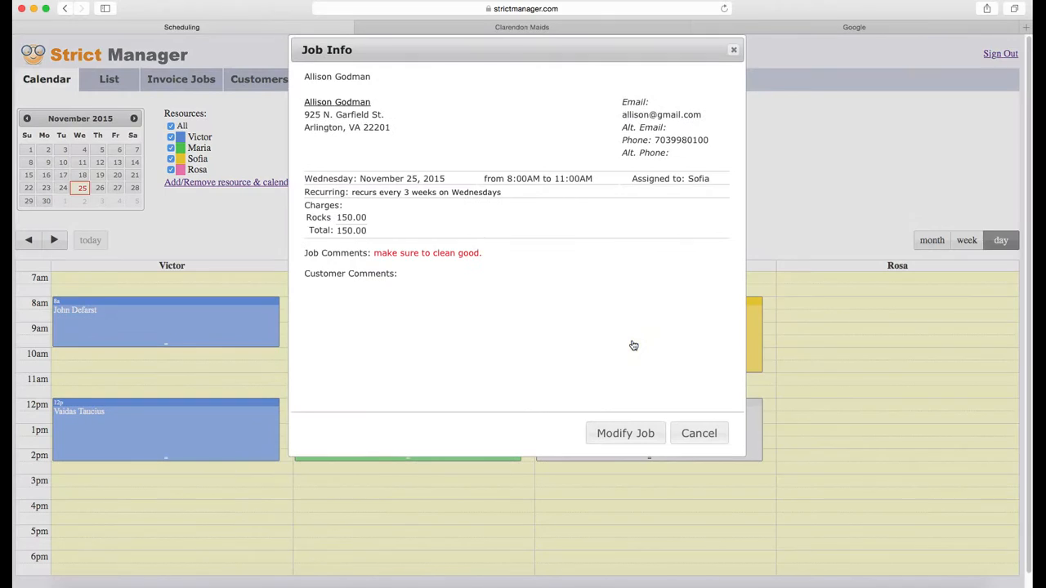
left_click(640, 438)
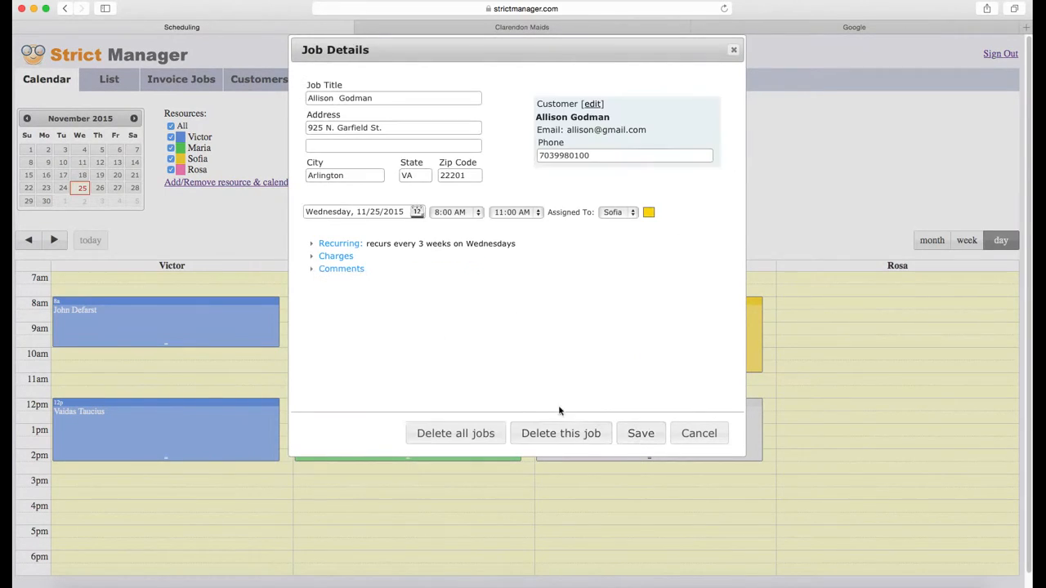
left_click(336, 270)
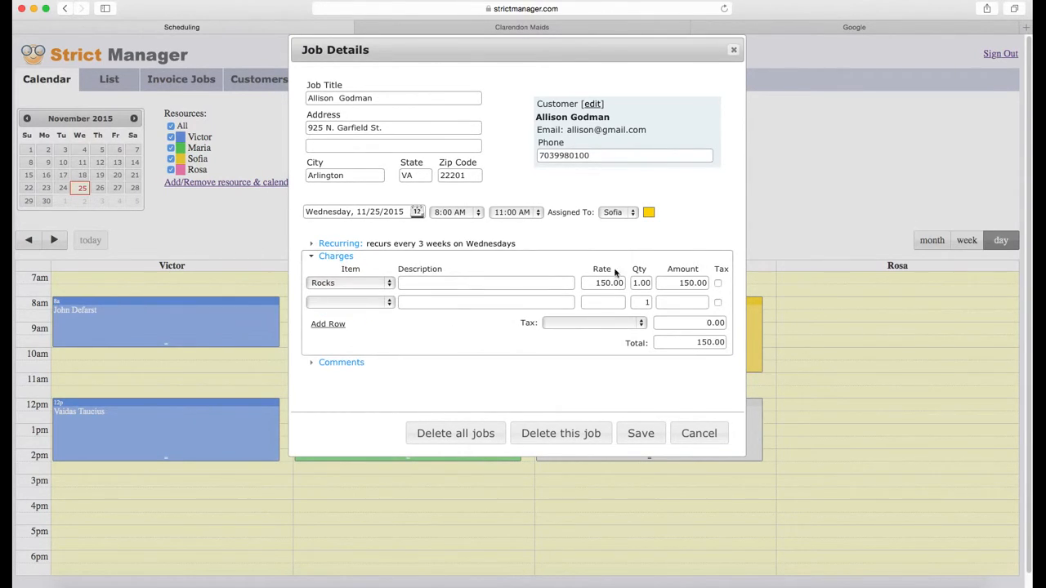
left_click(700, 434)
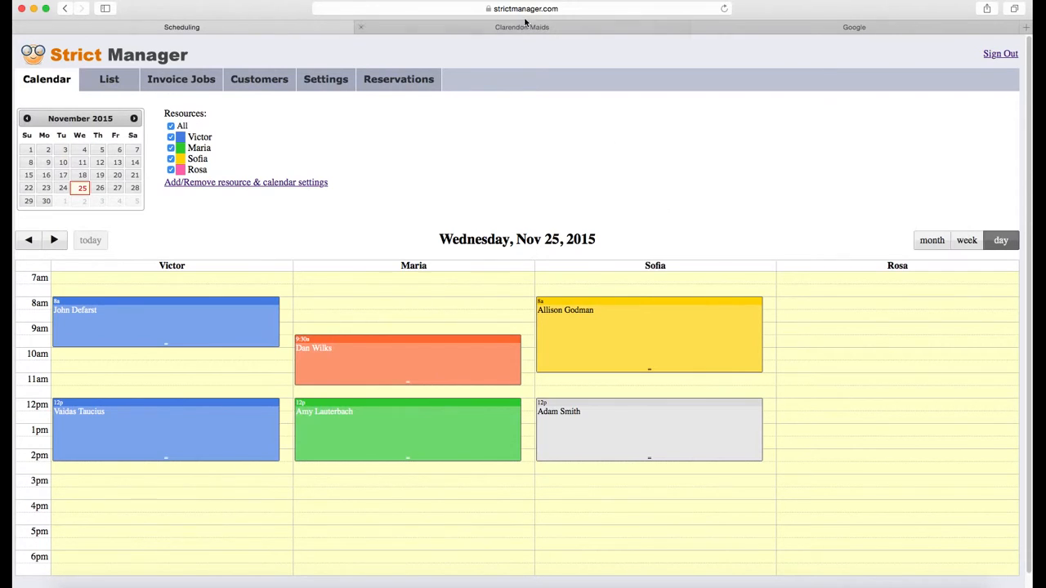
View the November 2015 Reservations page, then go to the Clarendon Maids site
left_click(399, 83)
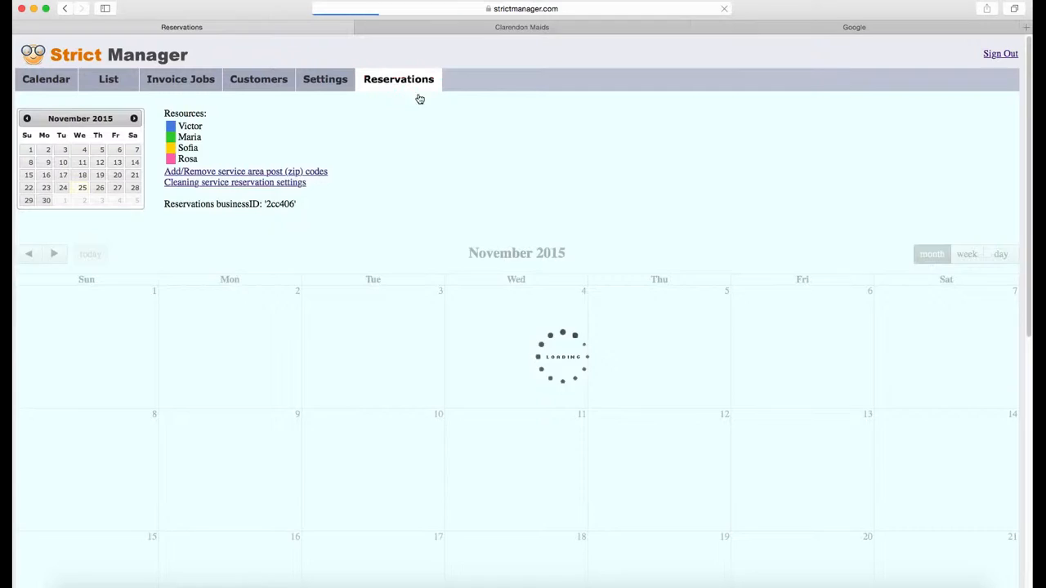
left_click(562, 29)
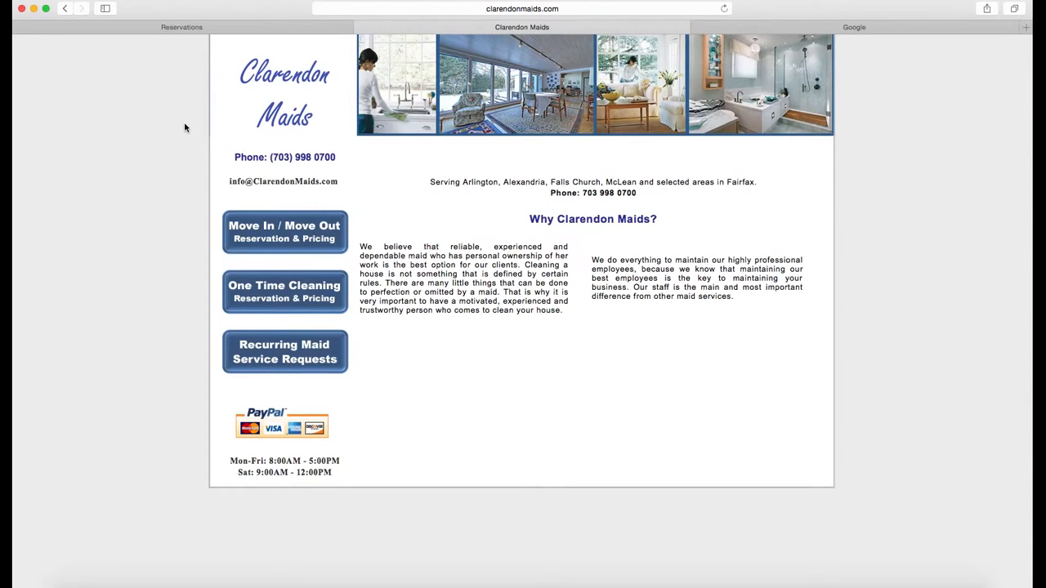
Start a move in / move out reservation and check zip code 22201
left_click(267, 235)
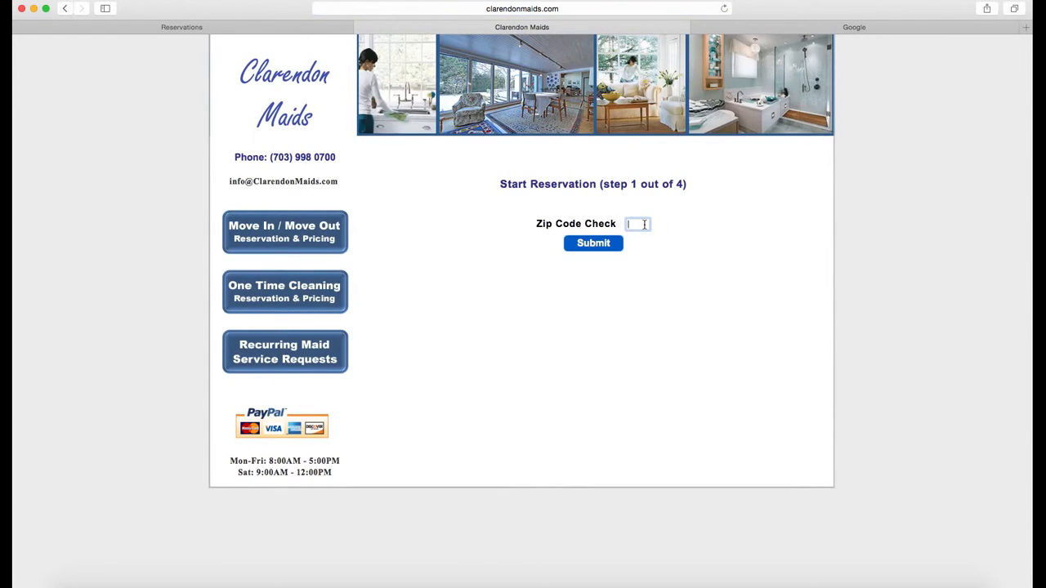
type("22201")
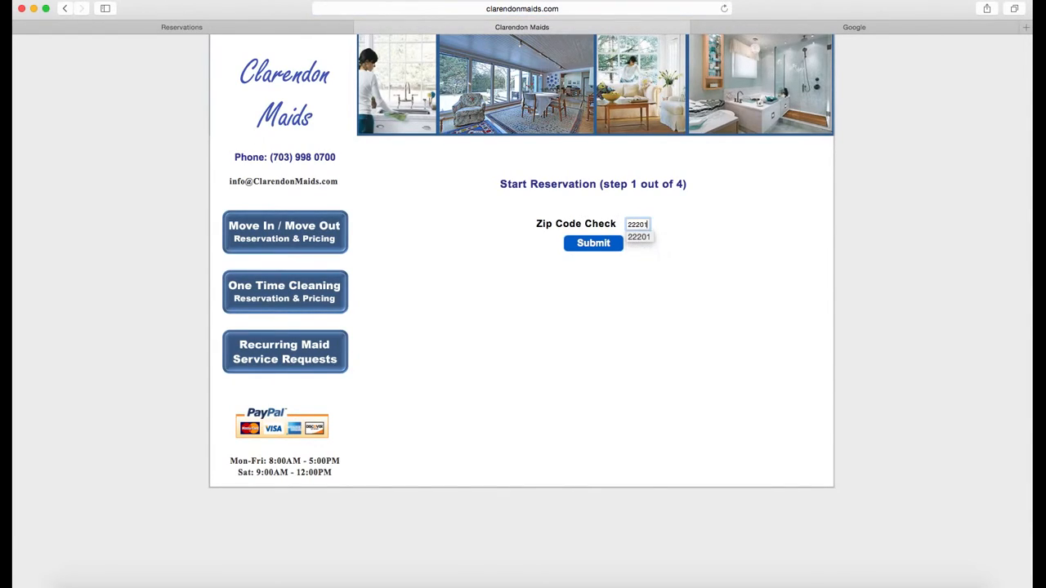
left_click(584, 268)
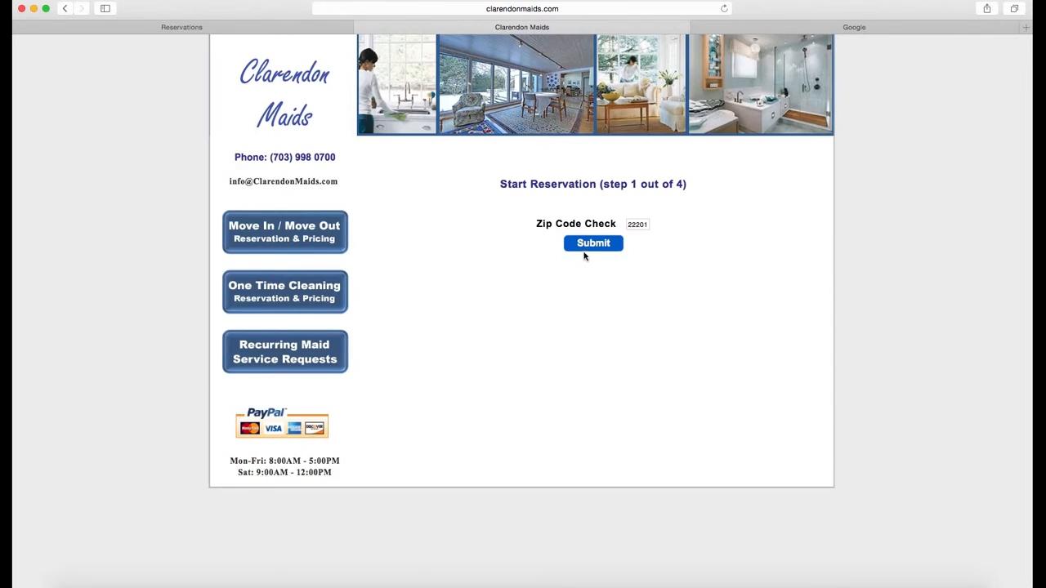
left_click(587, 245)
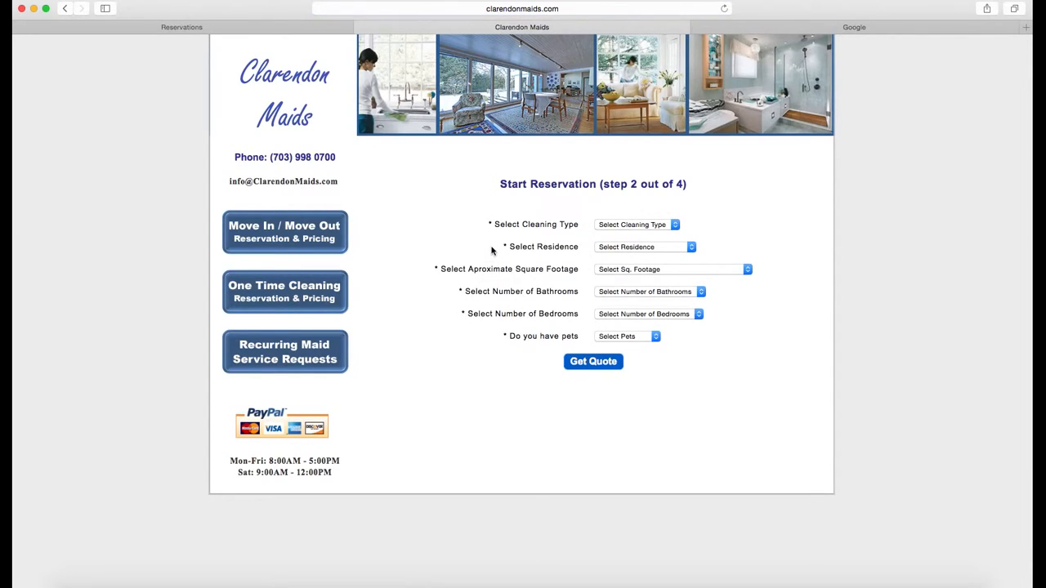
Choose Recurring Cleanings, One Level Apartment, and 1200 - 1600 square feet
left_click(610, 226)
left_click(618, 236)
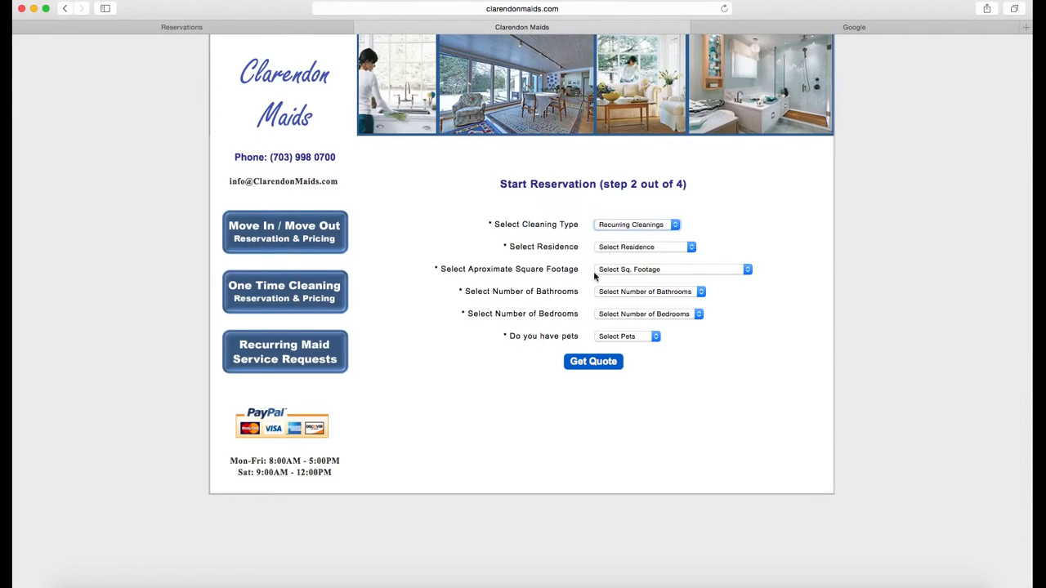
left_click(655, 250)
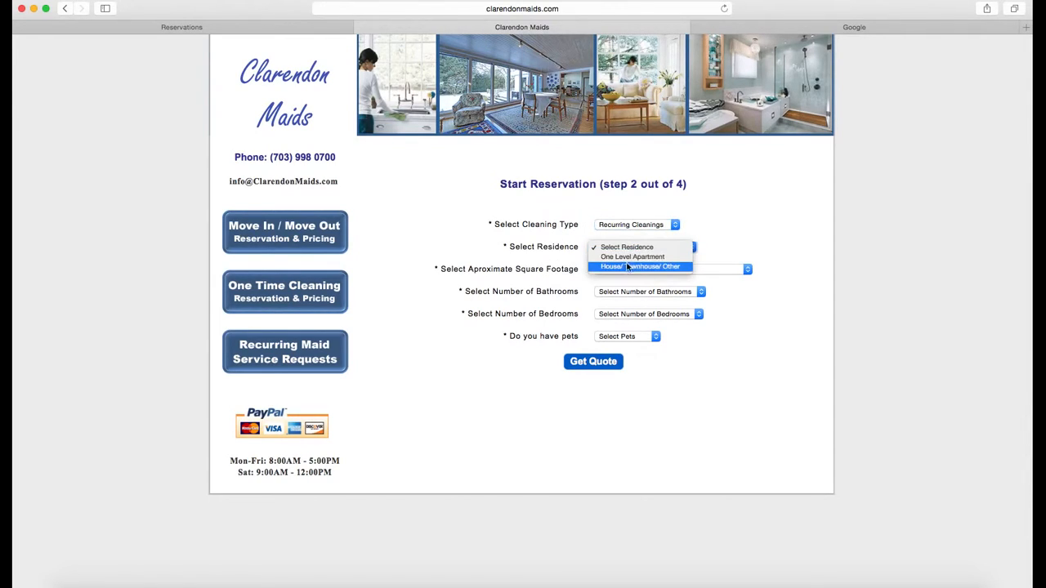
left_click(629, 254)
left_click(627, 269)
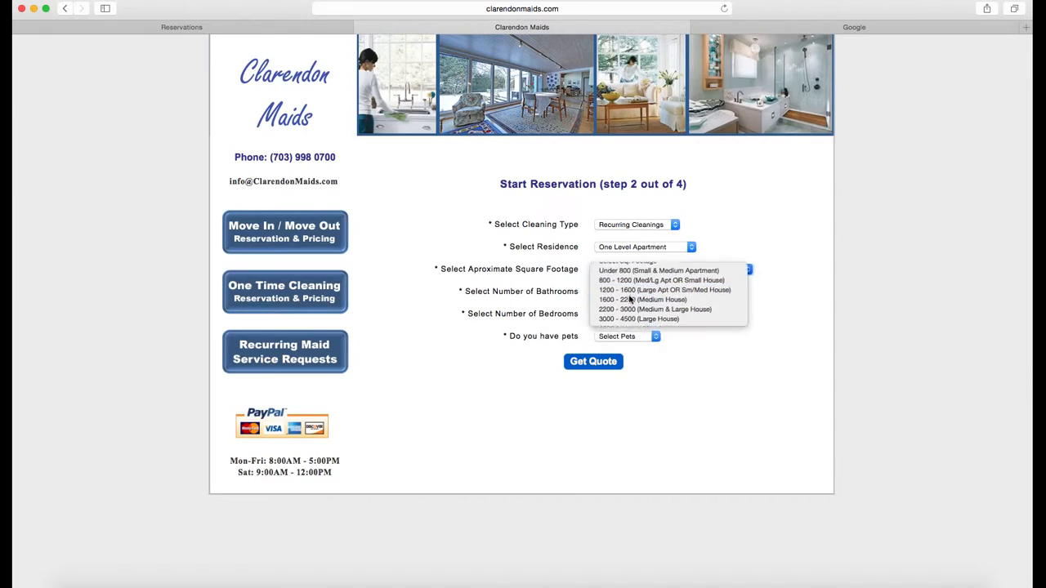
left_click(629, 298)
Set 2 bathrooms, 2 bedrooms and Dog(s) for pets, then get the $170 quote
left_click(630, 292)
left_click(626, 311)
left_click(634, 316)
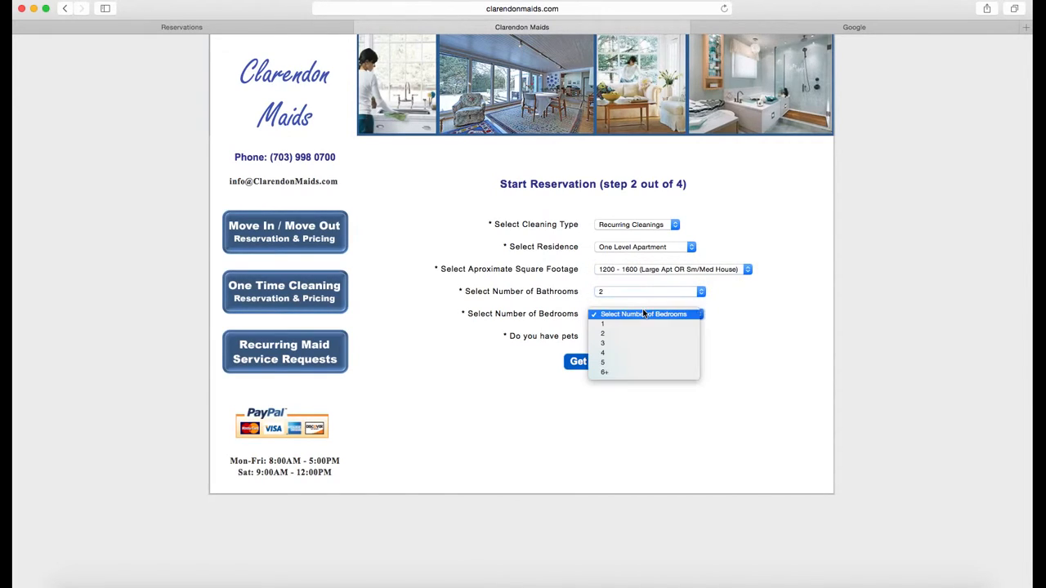
left_click(626, 334)
left_click(631, 337)
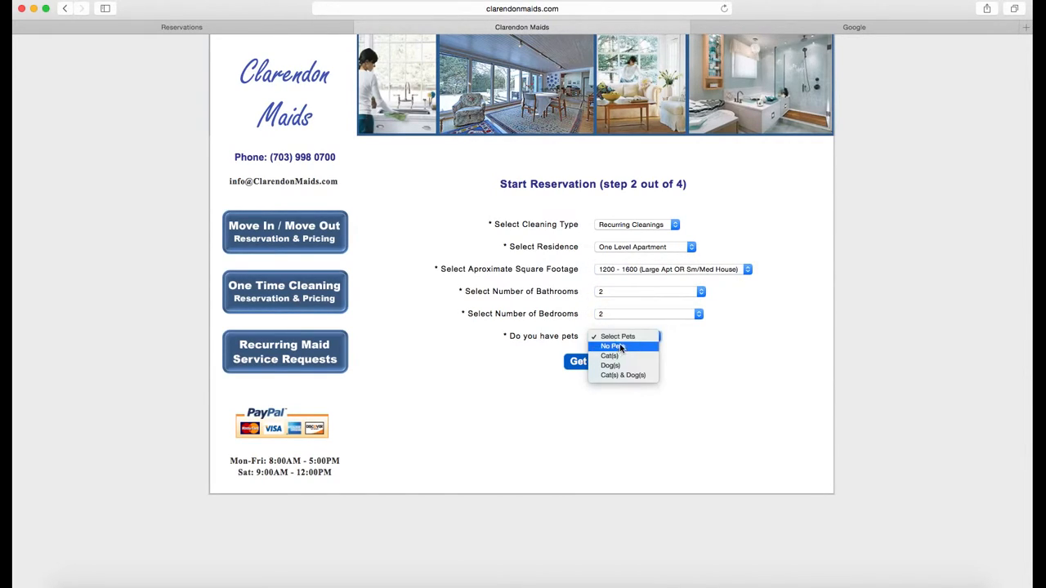
left_click(611, 365)
left_click(570, 362)
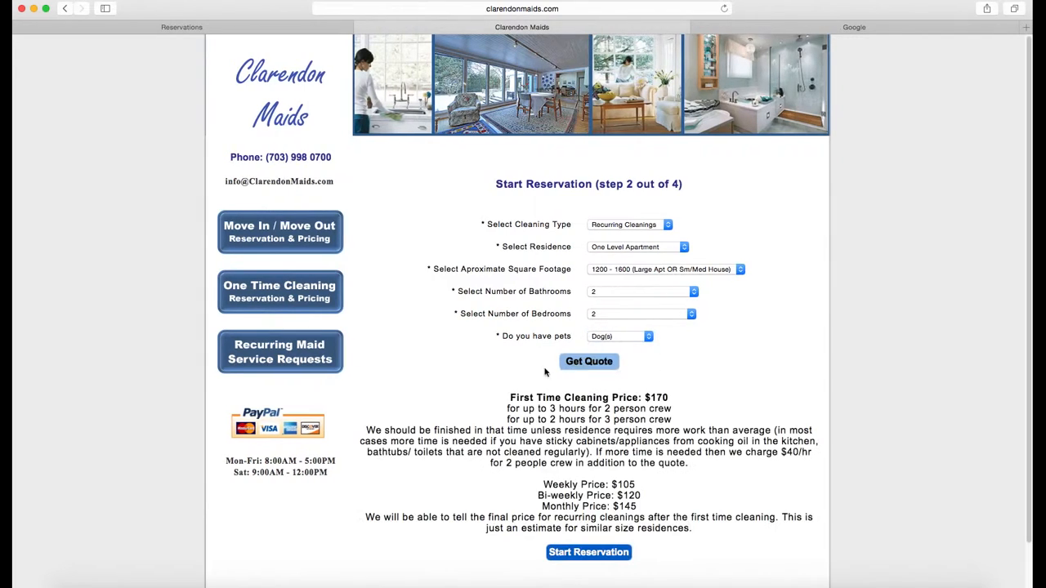
Check the December 2015 booking dates, finding none open, then go to Strict Manager Reservations
scroll(485, 372, "down", 1)
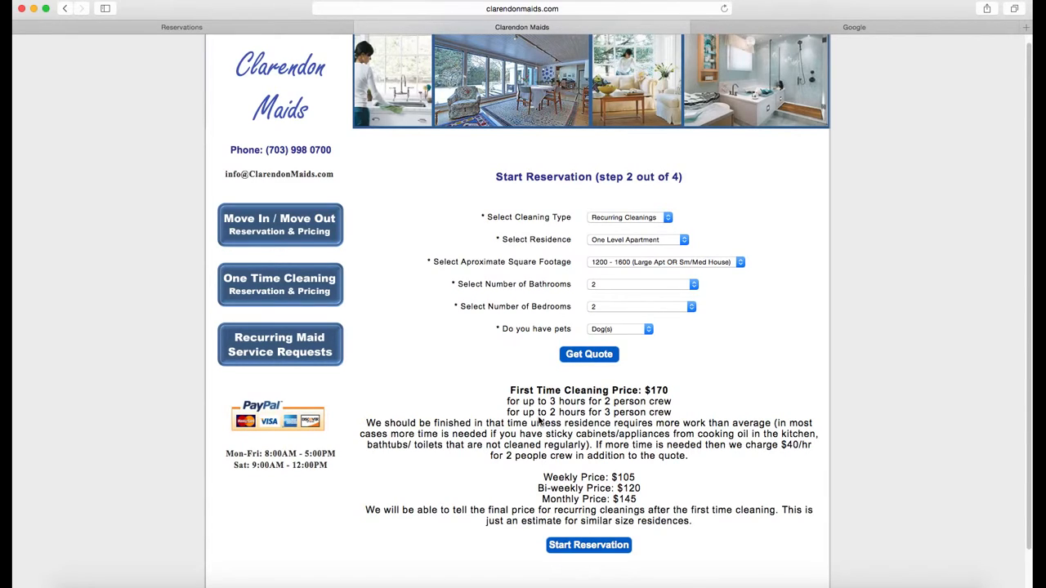
left_click(592, 546)
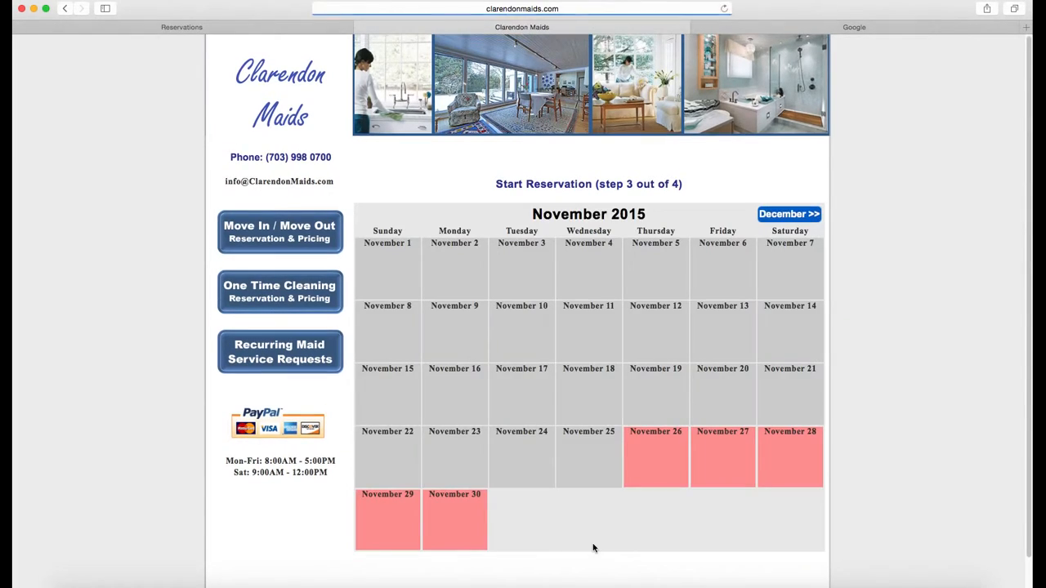
left_click(788, 214)
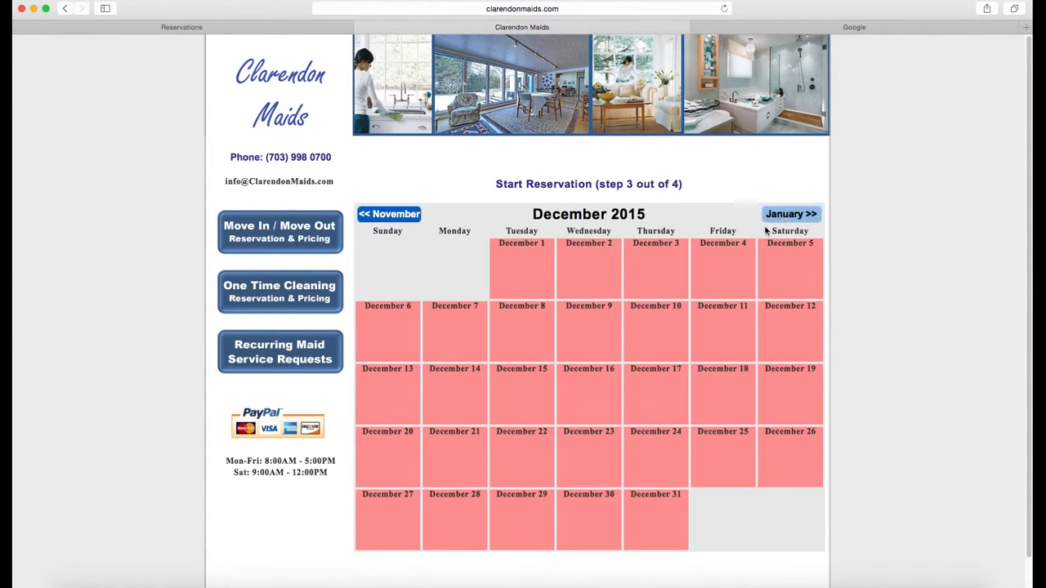
left_click(408, 211)
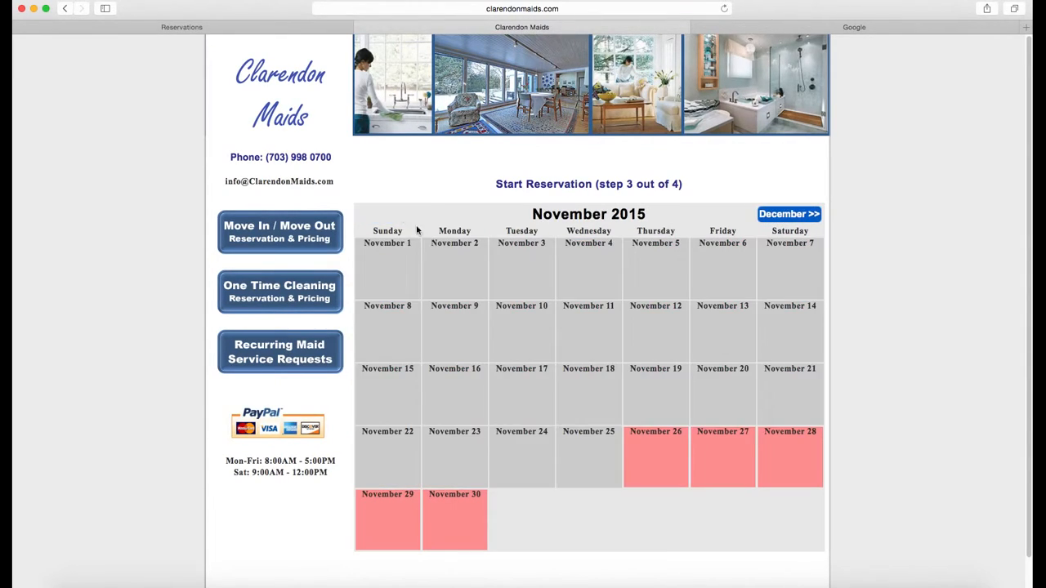
left_click(789, 214)
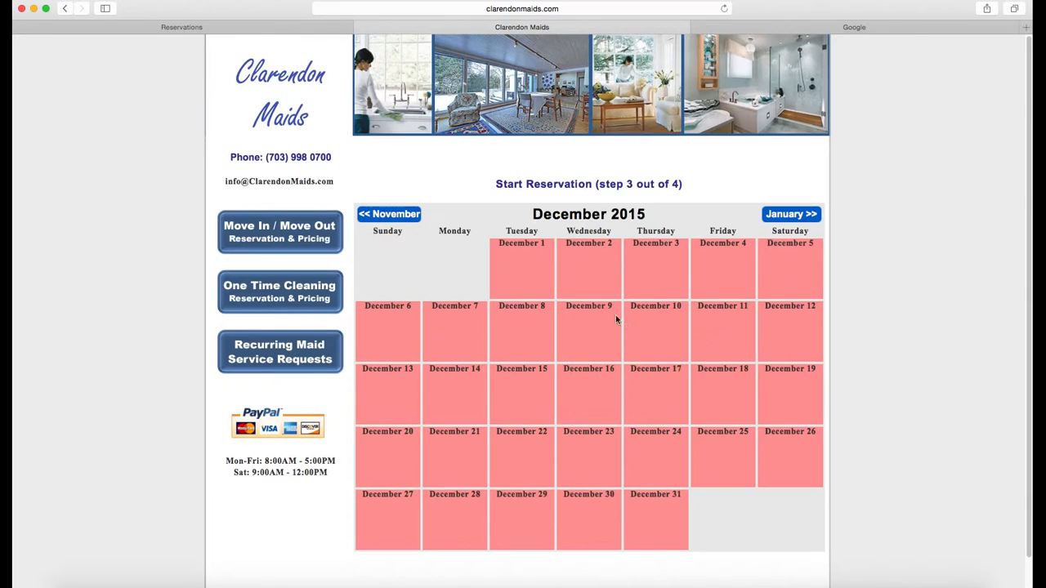
left_click(262, 28)
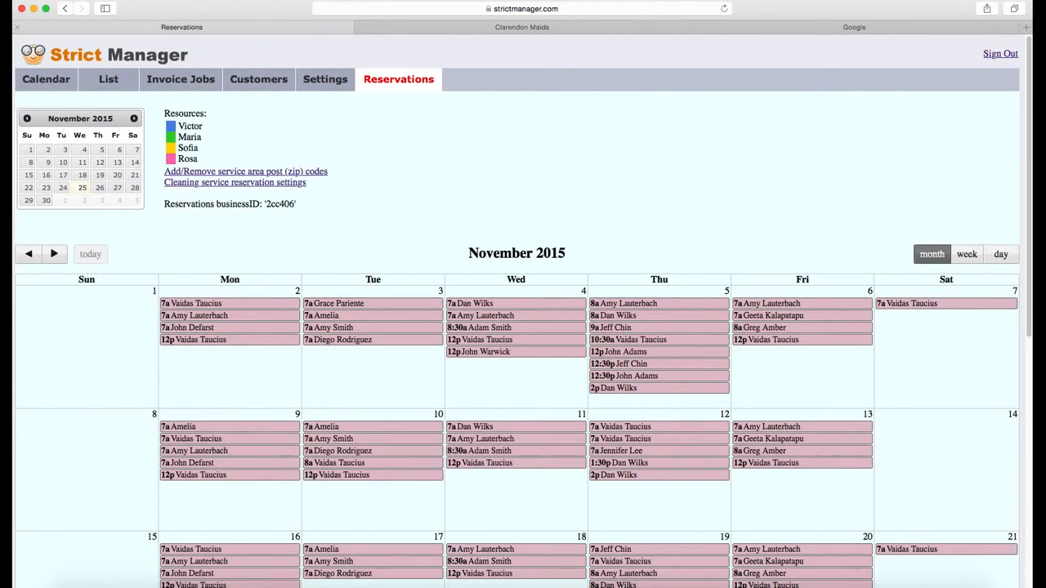
Save a 12pm–2pm COMPANY availability on Thursday, Nov 26, 2015
left_click(1001, 254)
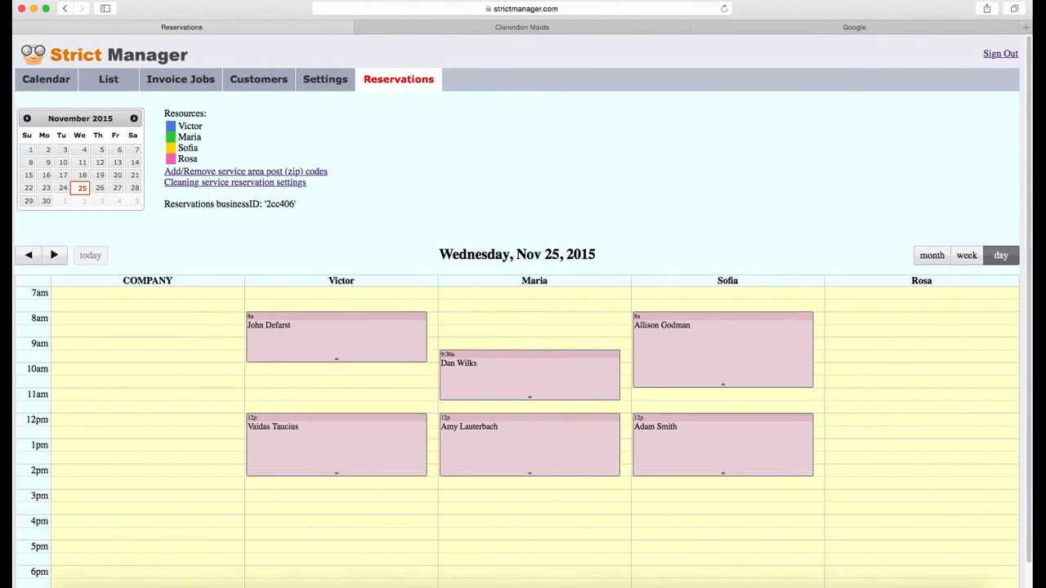
left_click(99, 188)
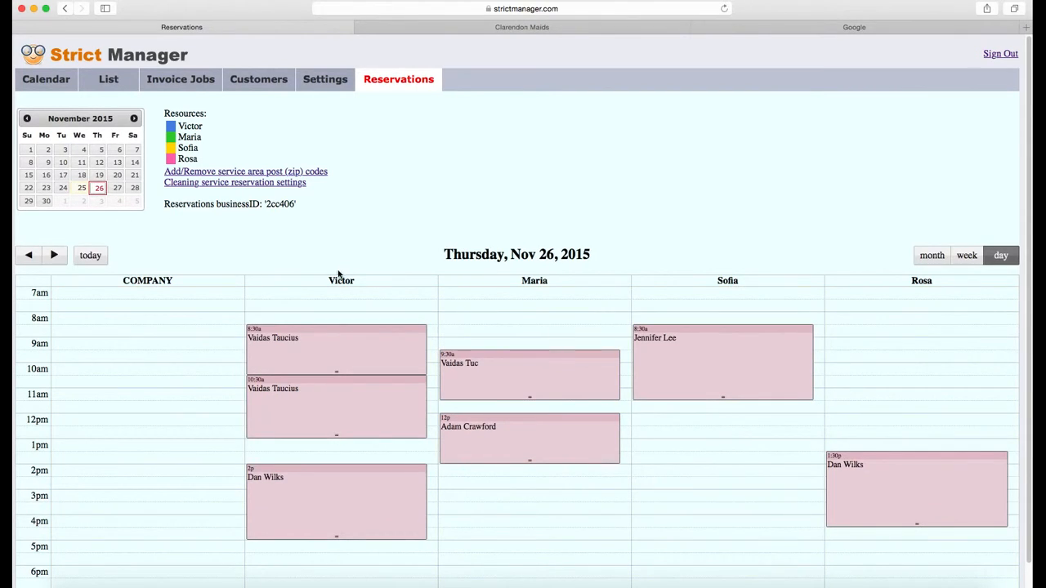
left_click_drag(128, 418, 139, 466)
left_click(362, 218)
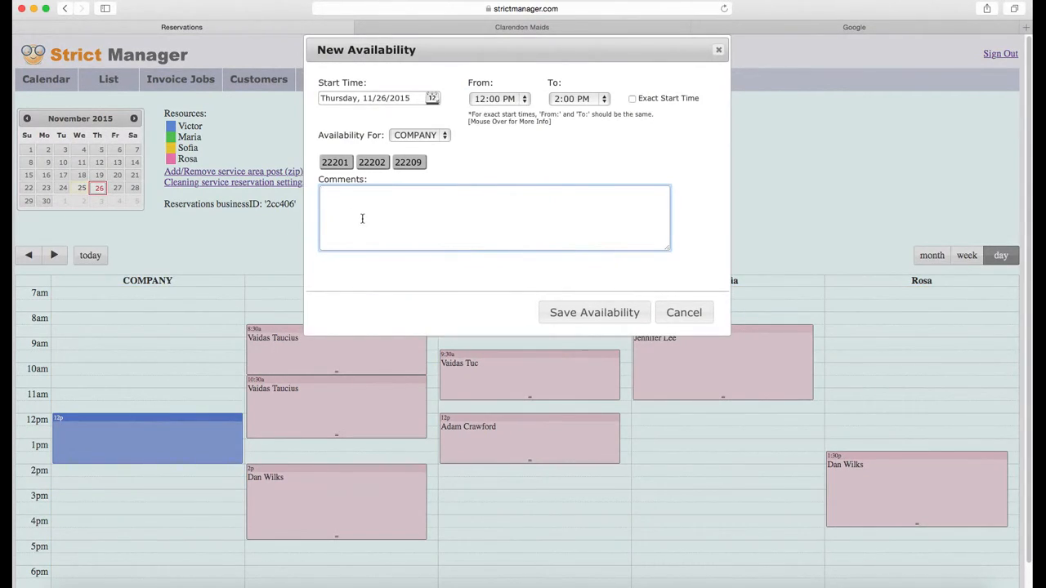
left_click(586, 319)
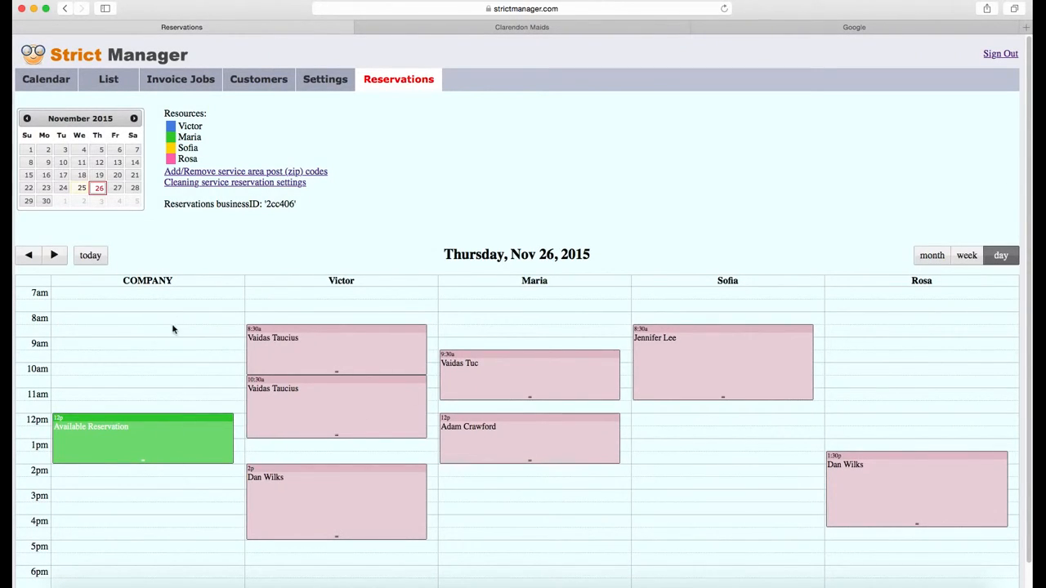
left_click(576, 32)
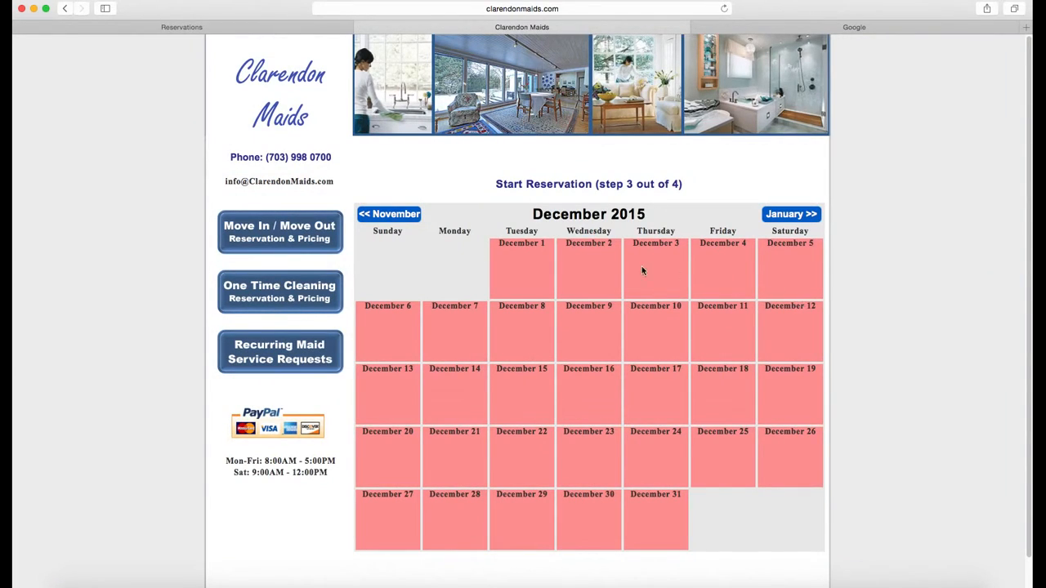
Pick the Nov 26 12:00PM–2:00PM arrival slot and enter the customer's first name and street address
left_click(395, 215)
left_click(654, 469)
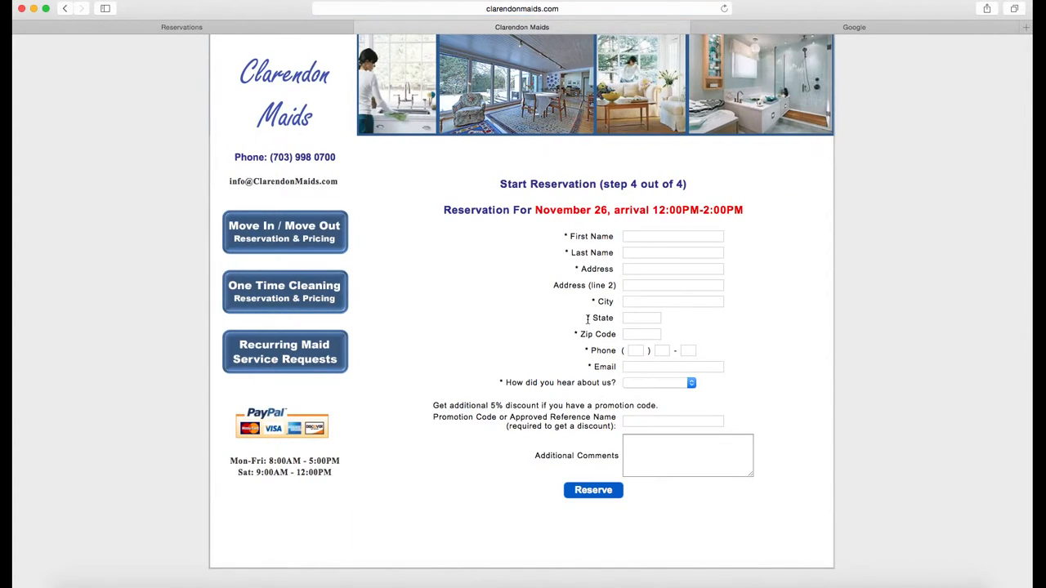
left_click(648, 237)
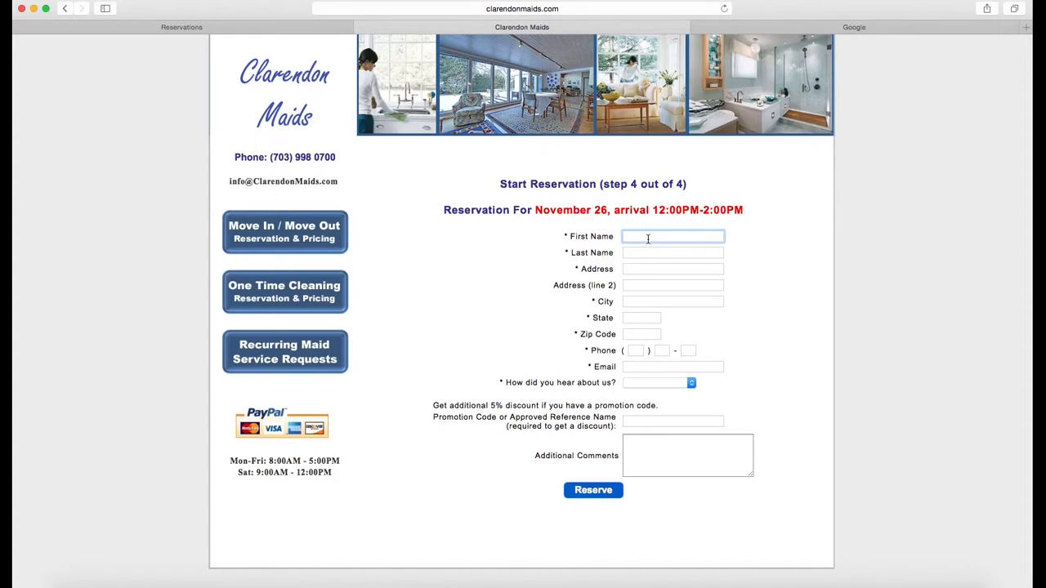
type("AA")
key("Tab")
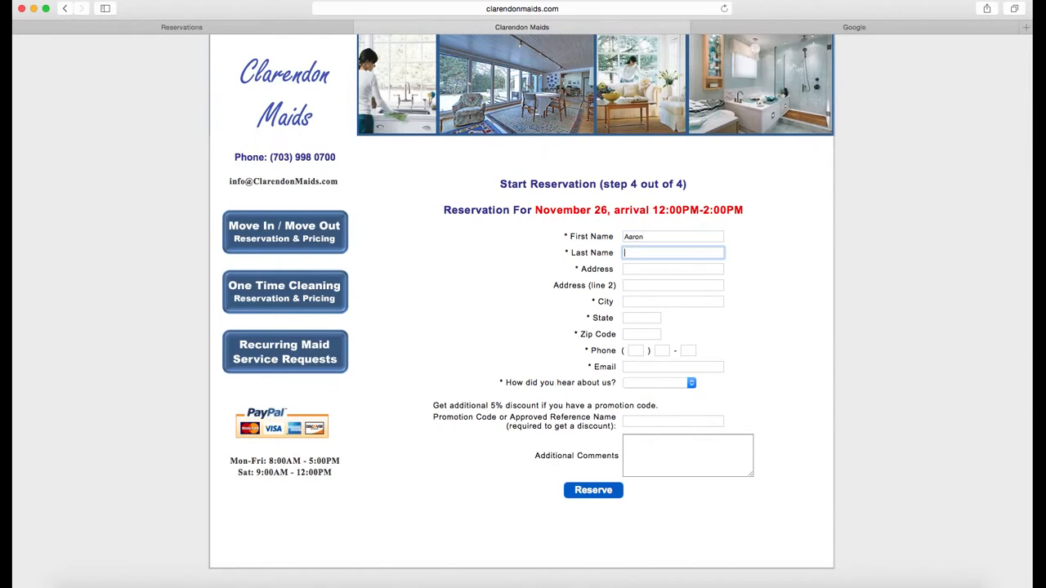
key("Tab")
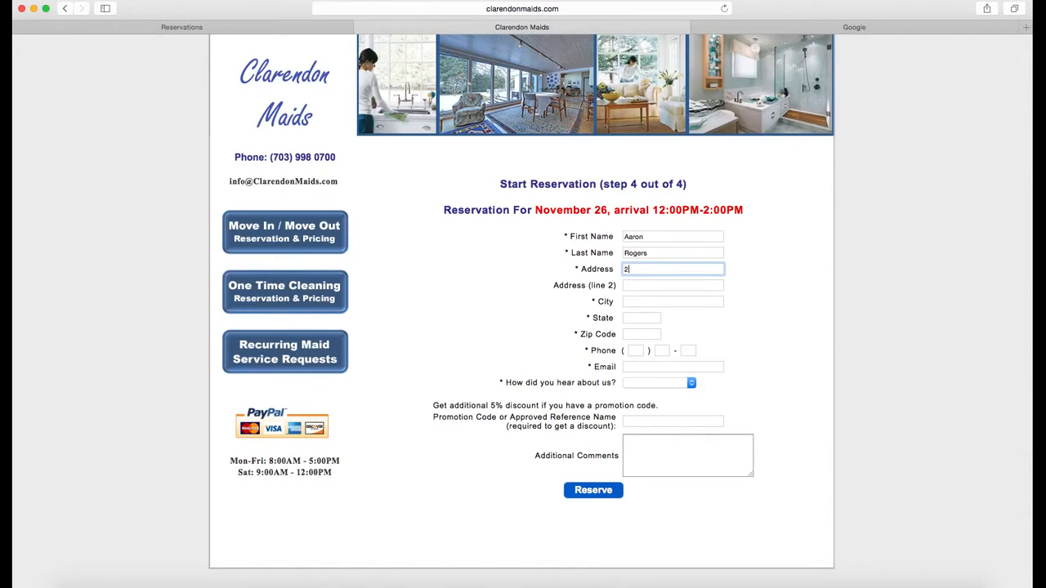
type("275")
key("Down")
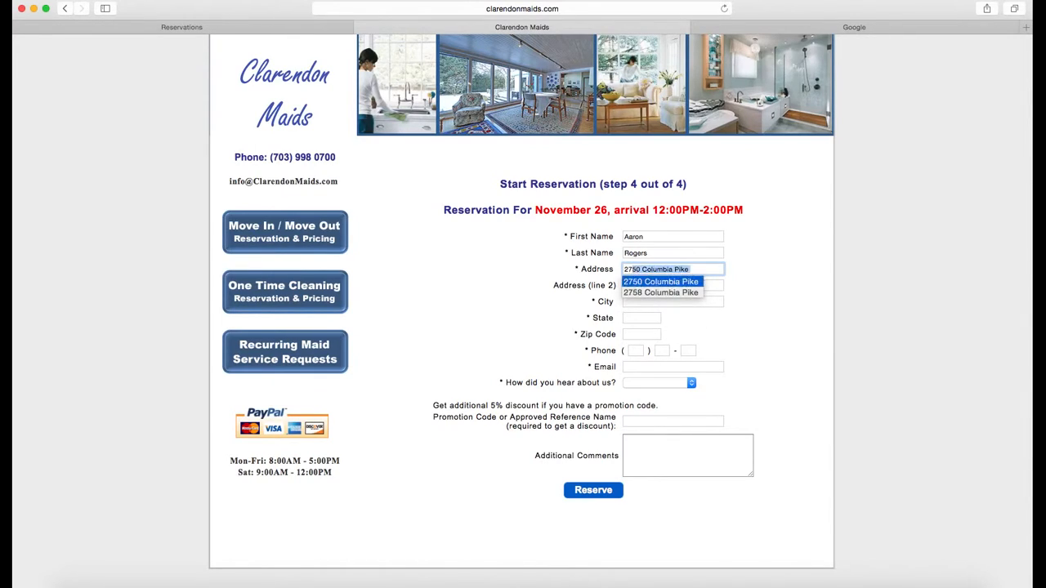
key("Tab")
Fill in the customer's city, phone number and e-mail address
left_click(634, 301)
type("Arlington")
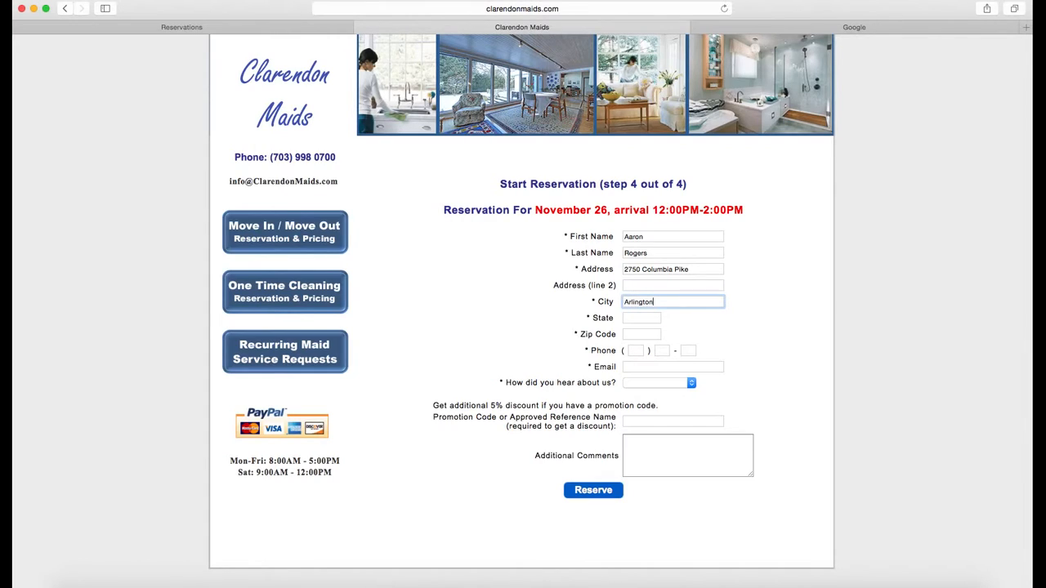
key("Tab")
key("Tab")
key("Tab")
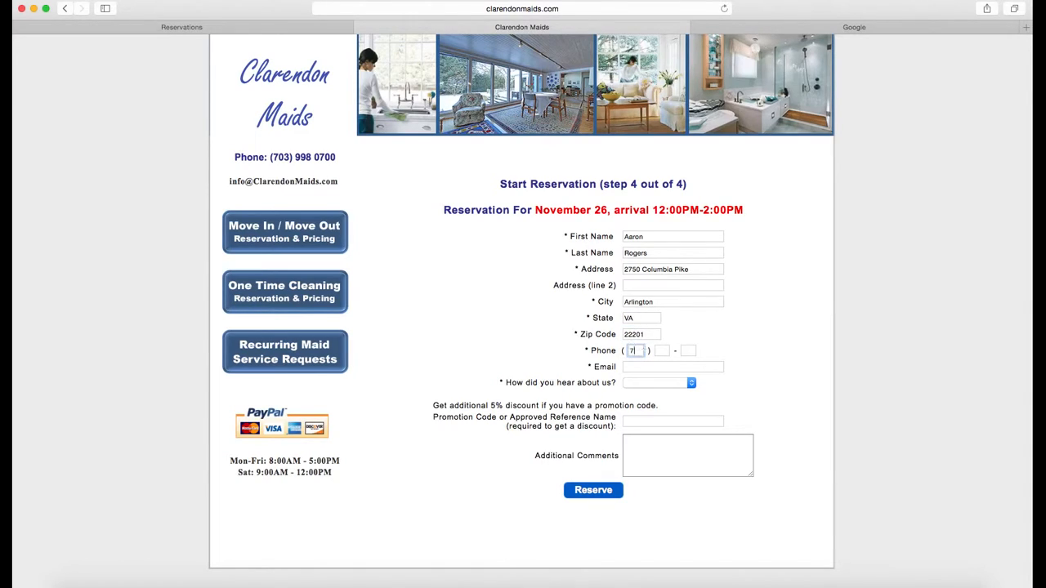
key("Tab")
type("501")
key("Tab")
type("9988")
left_click(644, 367)
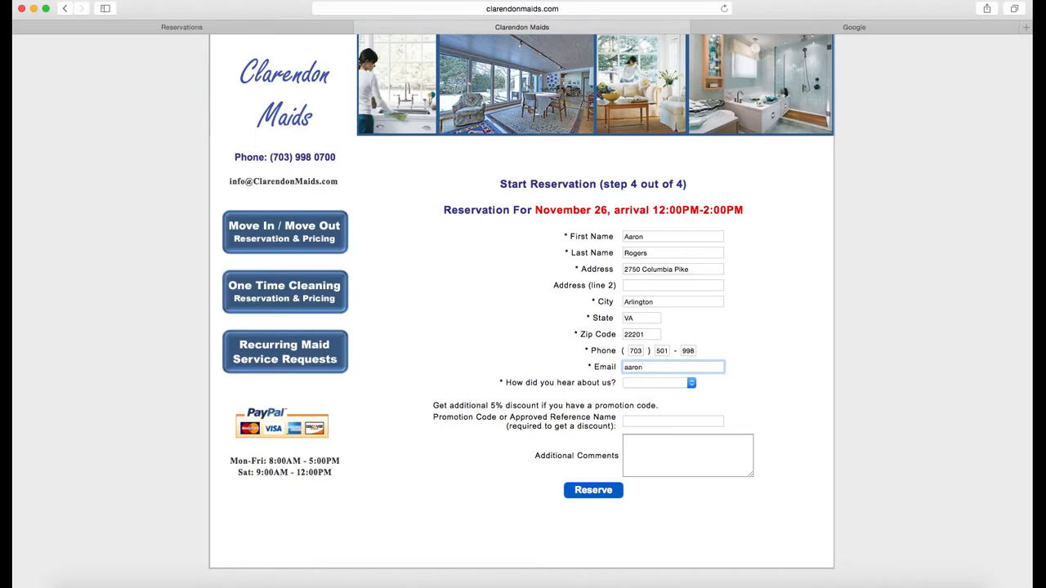
Choose Google as the referral source, submit the reservation, and return to Strict Manager
left_click(659, 383)
left_click(660, 401)
left_click(671, 446)
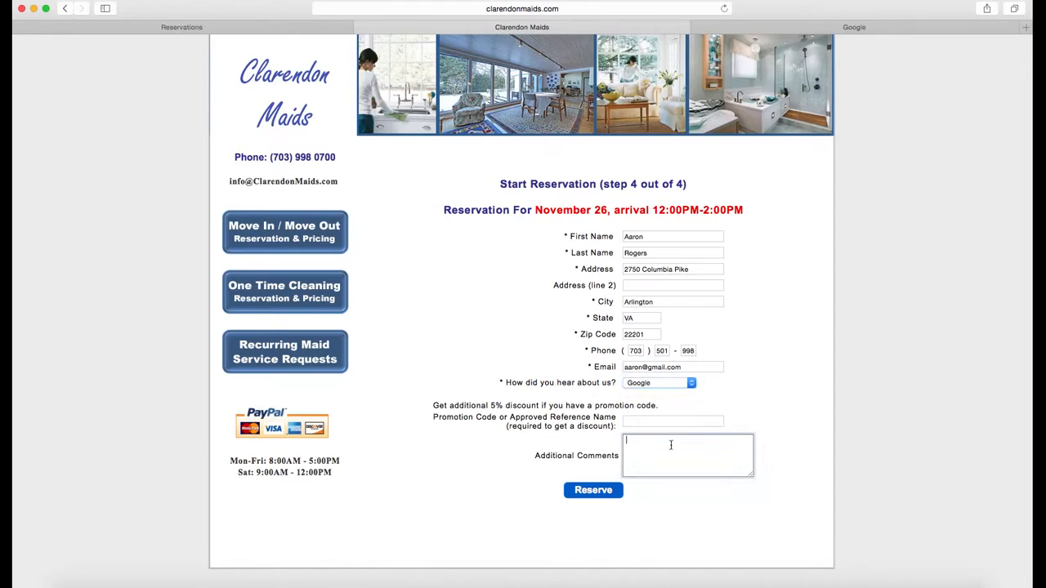
left_click(596, 492)
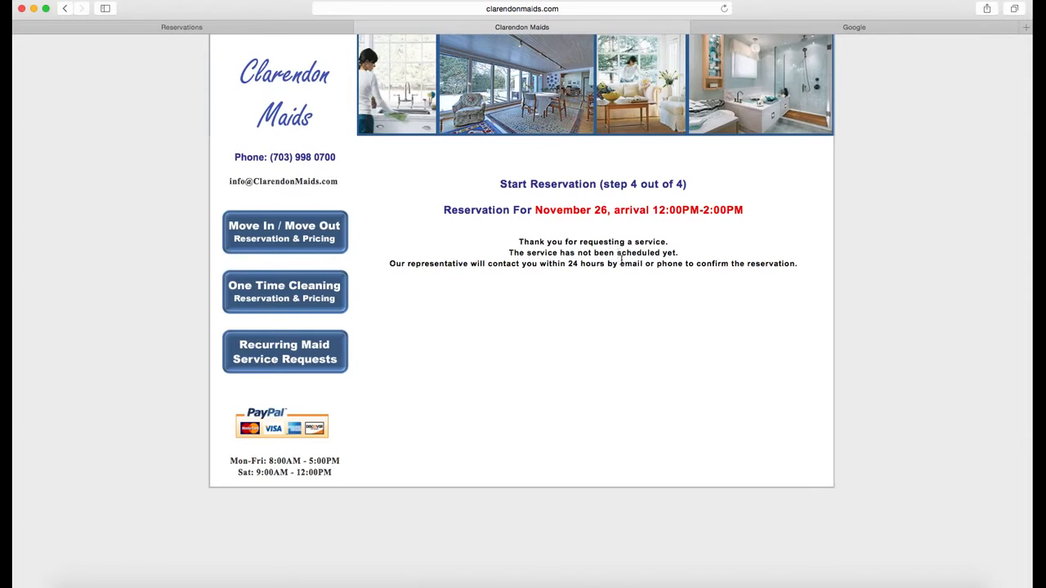
left_click(194, 27)
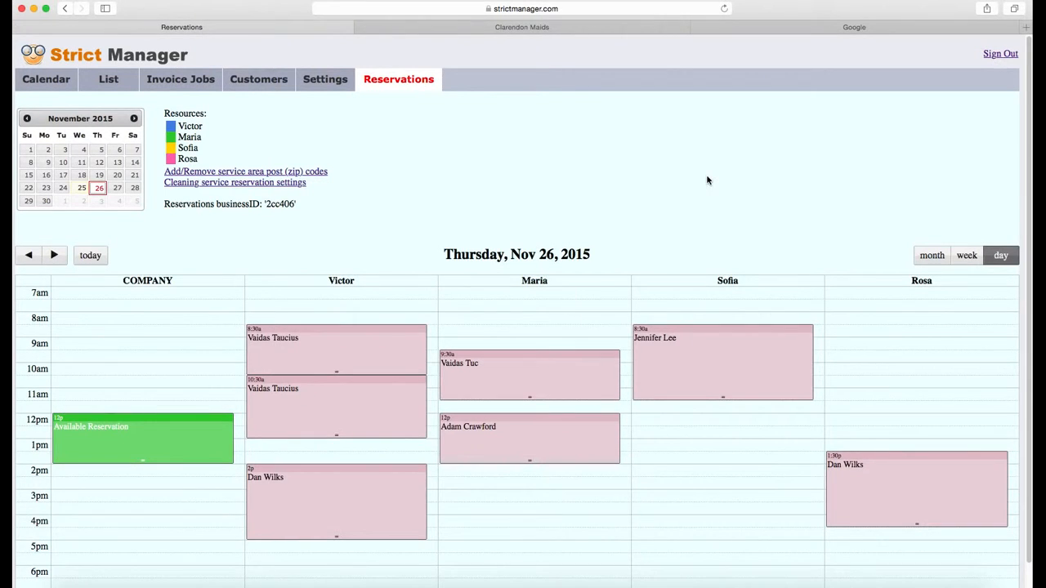
Open the orange 12p Reservation Made entry on Nov 26 in the Reservations calendar
left_click(49, 82)
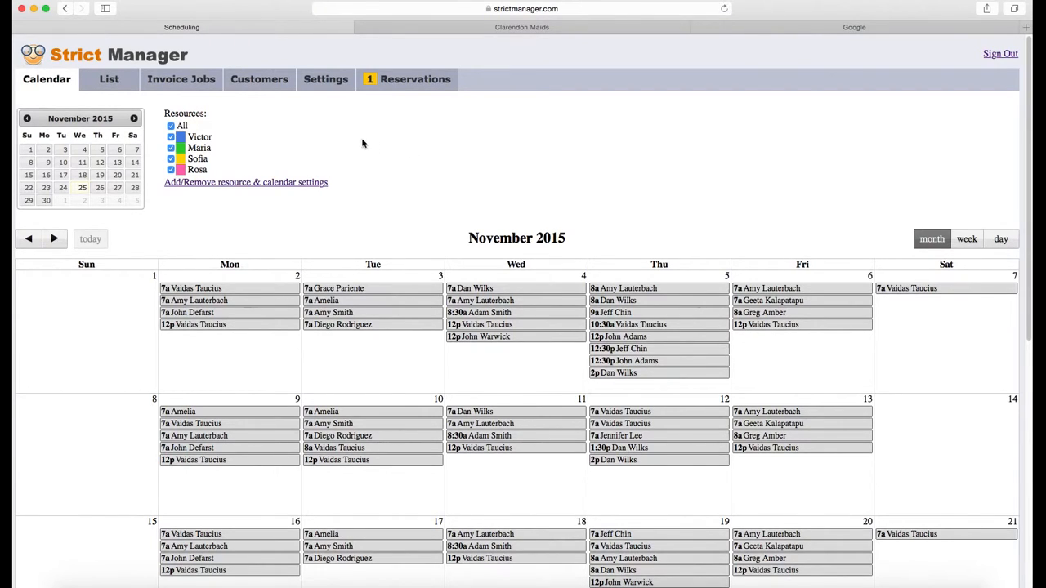
left_click(399, 82)
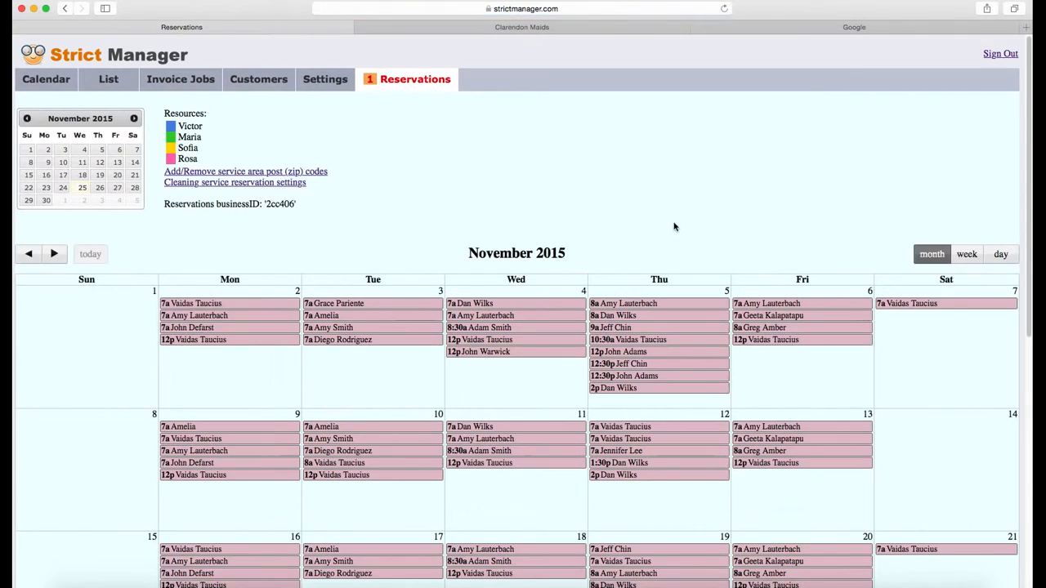
scroll(695, 208, "down", 5)
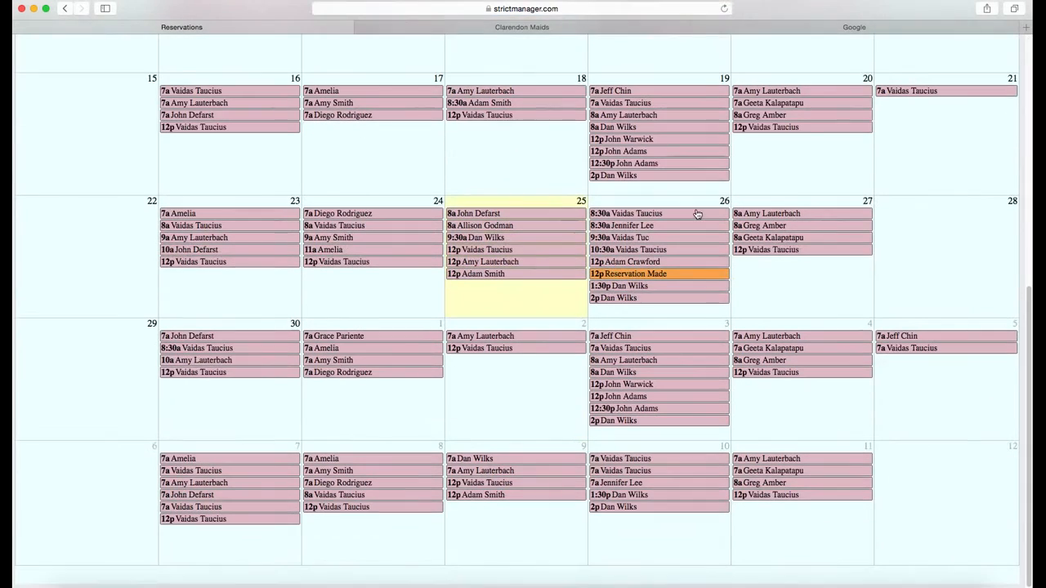
left_click(660, 278)
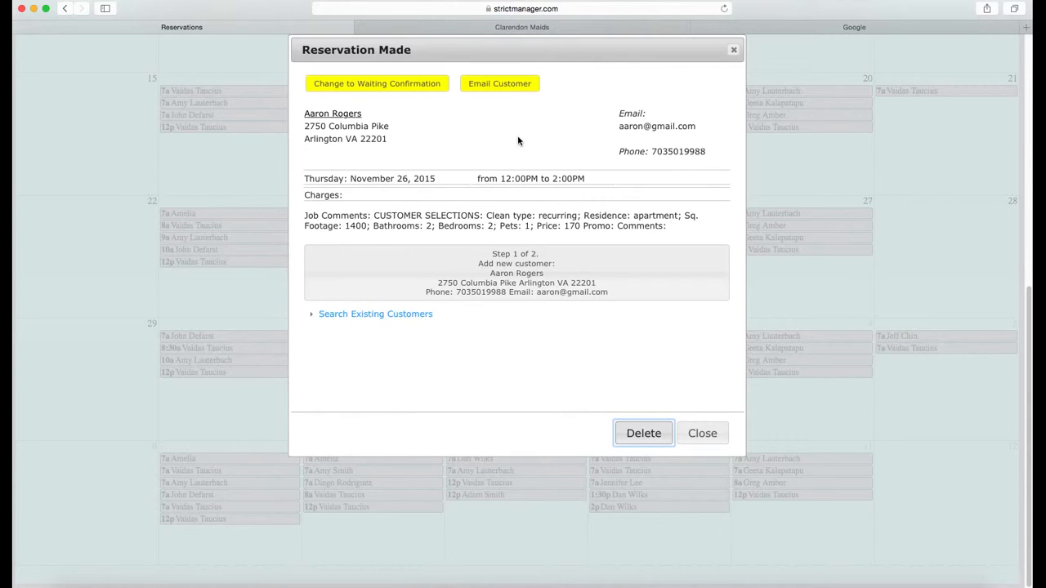
Dismiss the customer email drafts and set the Nov 26 reservation to Waiting Confirmation
left_click(517, 85)
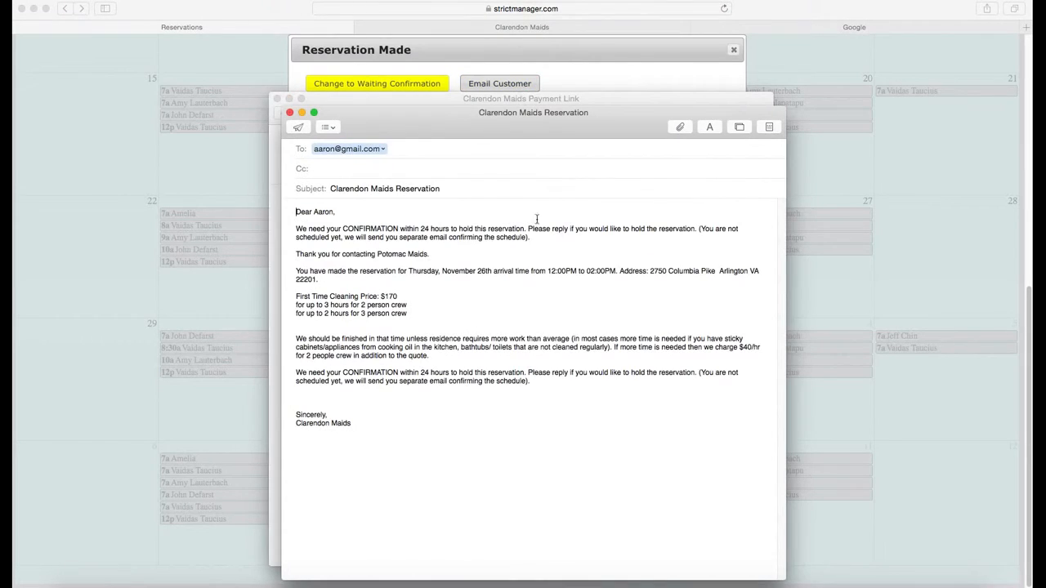
left_click(289, 112)
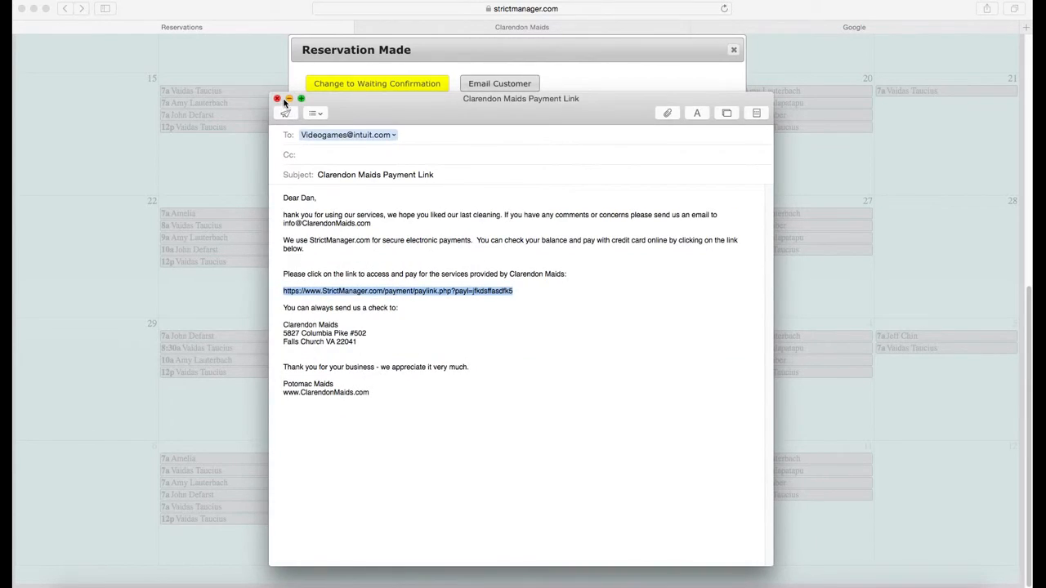
left_click(278, 100)
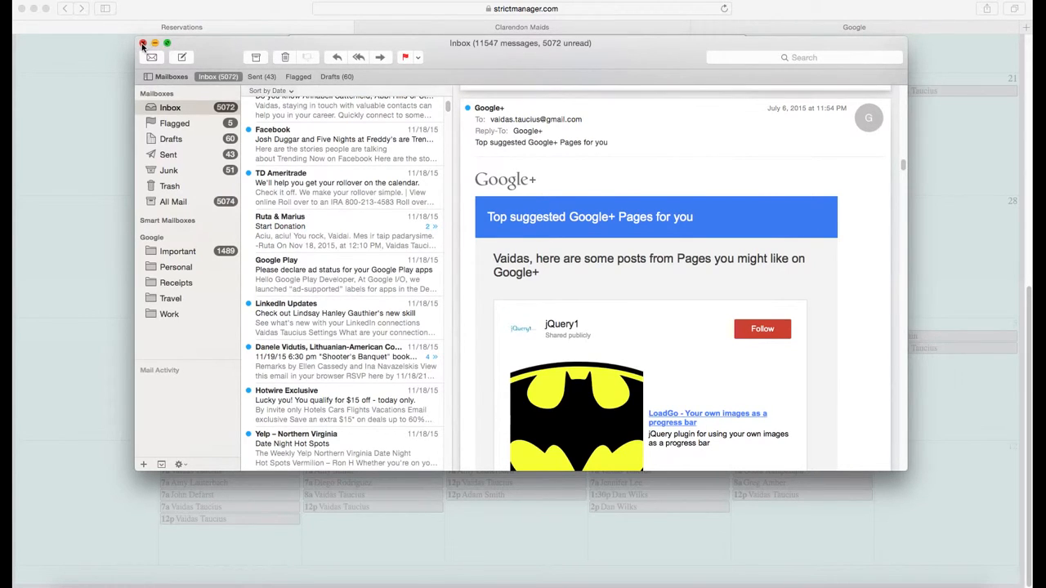
left_click(143, 42)
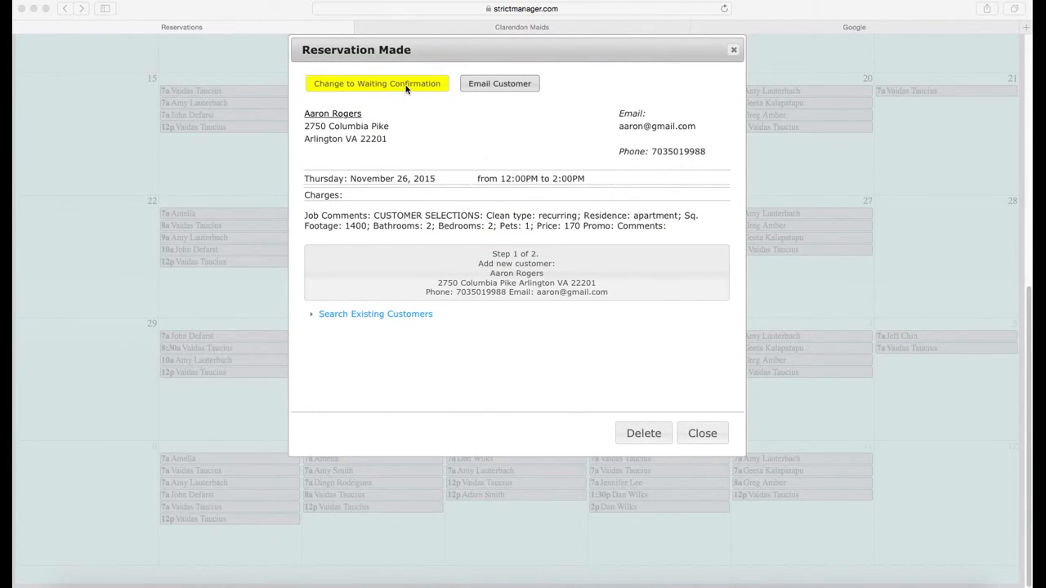
left_click(406, 89)
left_click(406, 86)
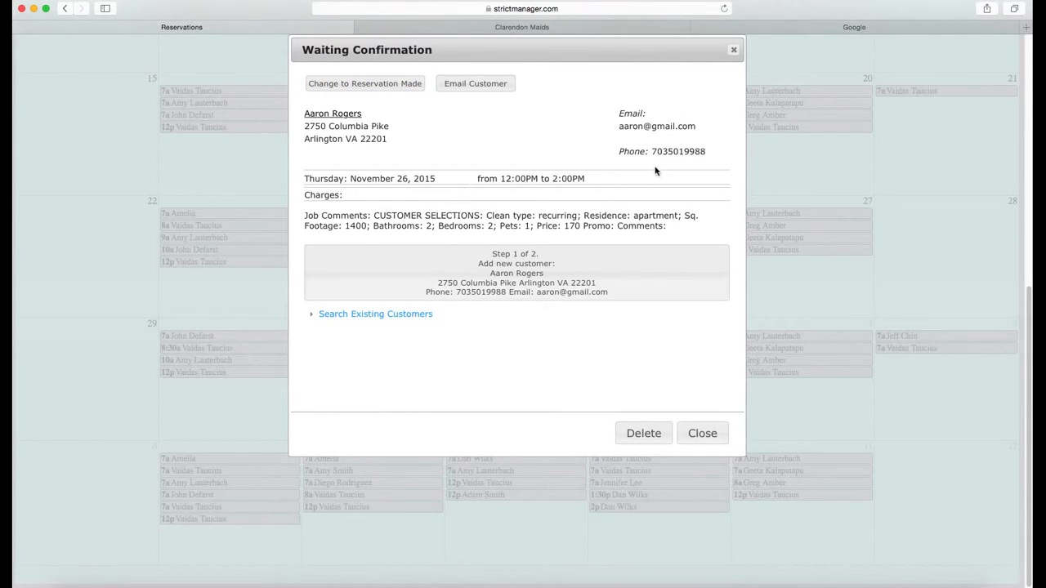
Add the reservation's person as a new customer and review the job's charges and comments
left_click(539, 276)
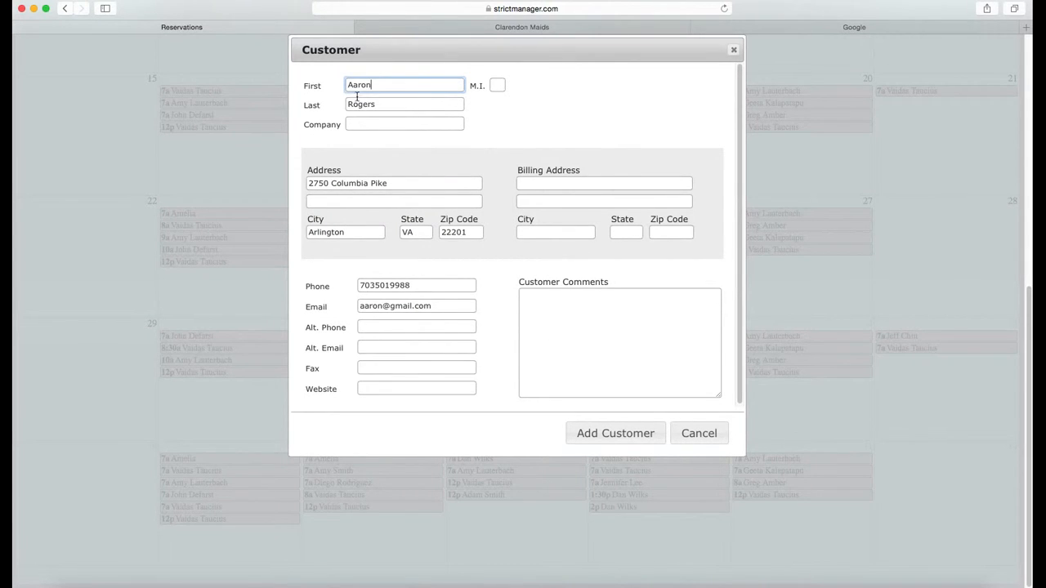
left_click(636, 439)
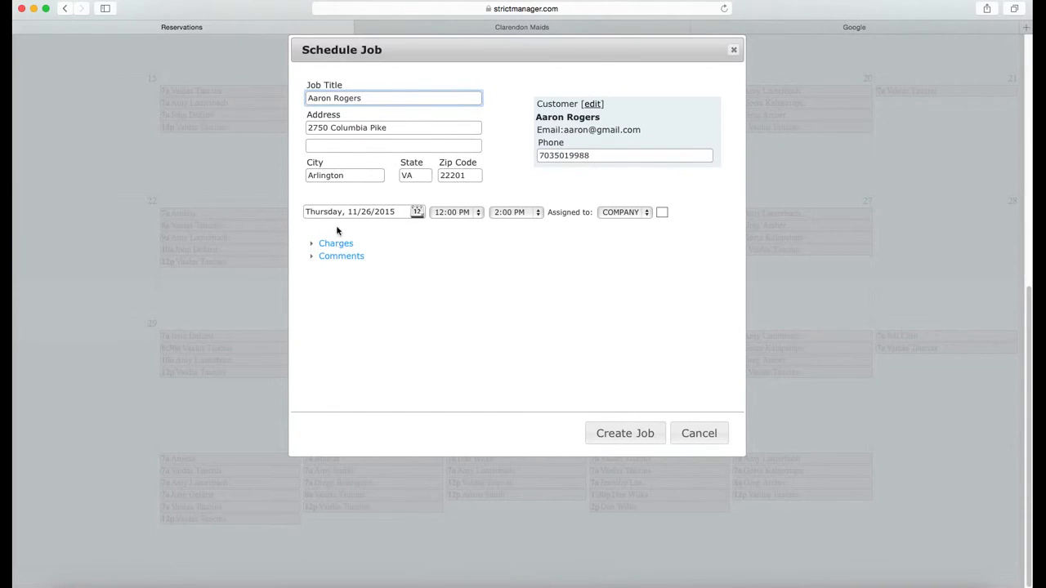
left_click(339, 245)
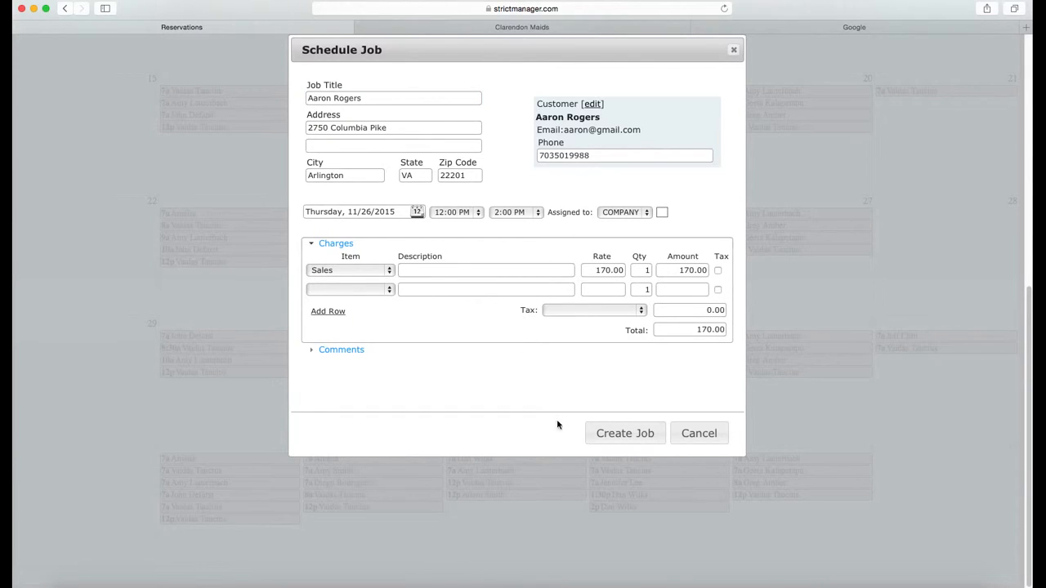
left_click(340, 351)
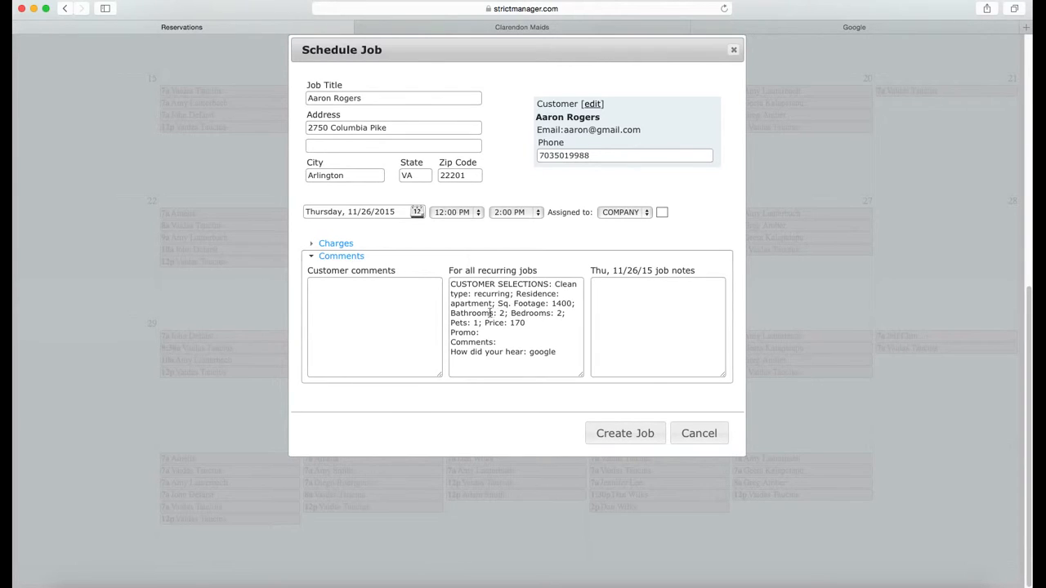
left_click_drag(490, 313, 562, 315)
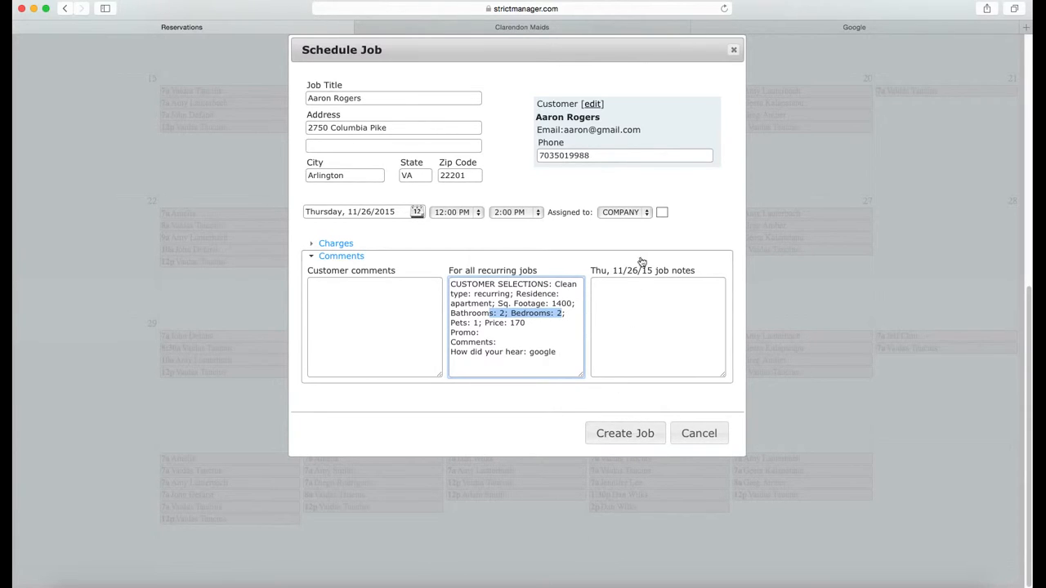
Assign the job to the green-coded employee and create the Thursday 11/26/2015 12–2 PM job
left_click(637, 214)
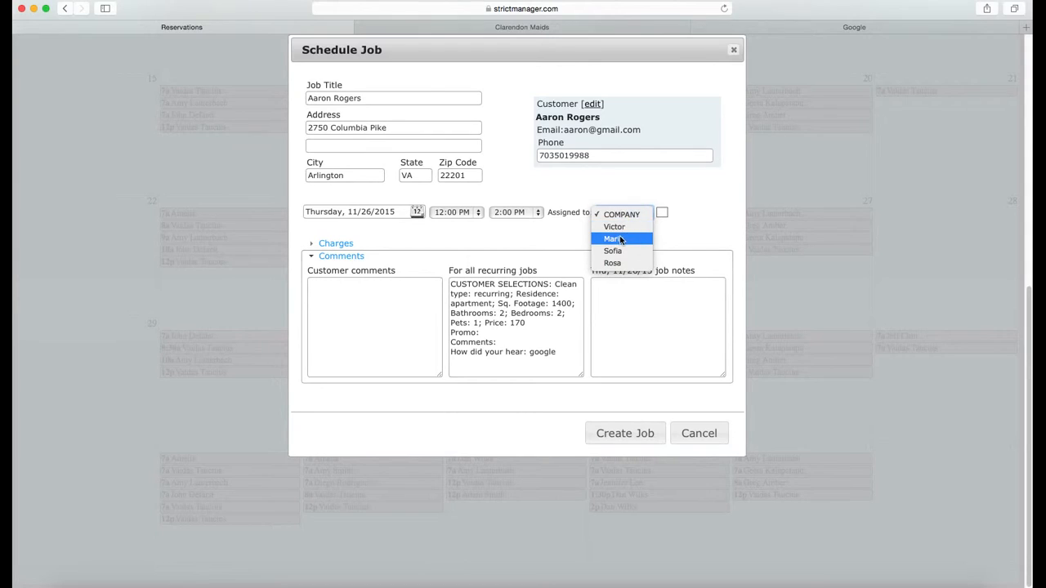
left_click(620, 241)
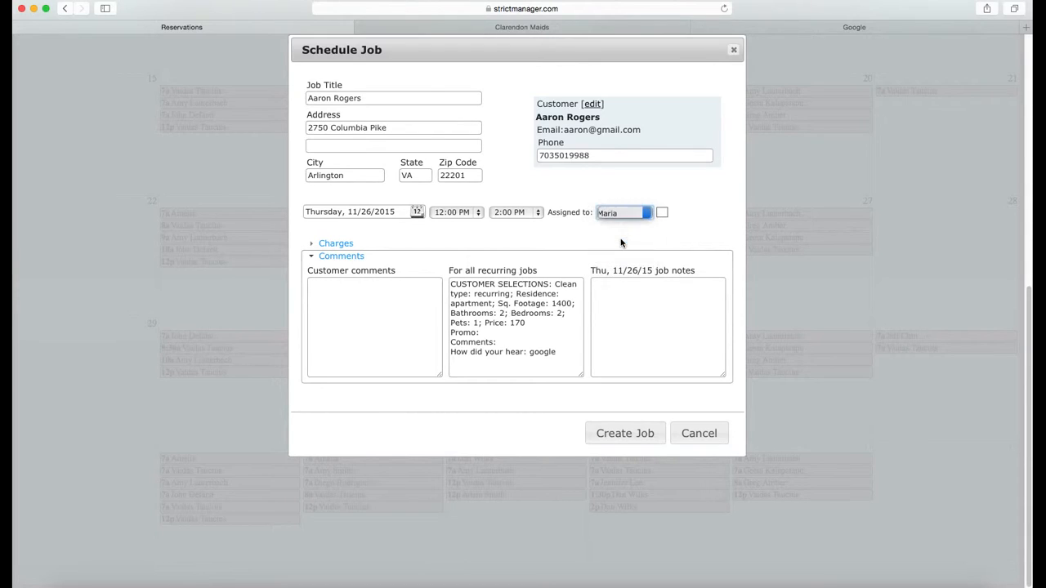
left_click(662, 213)
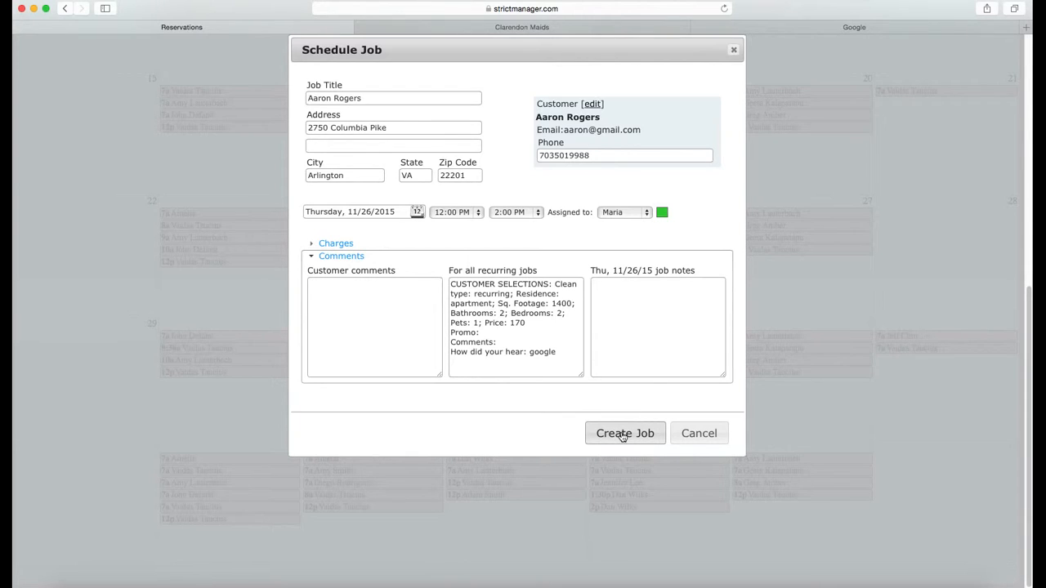
left_click(623, 436)
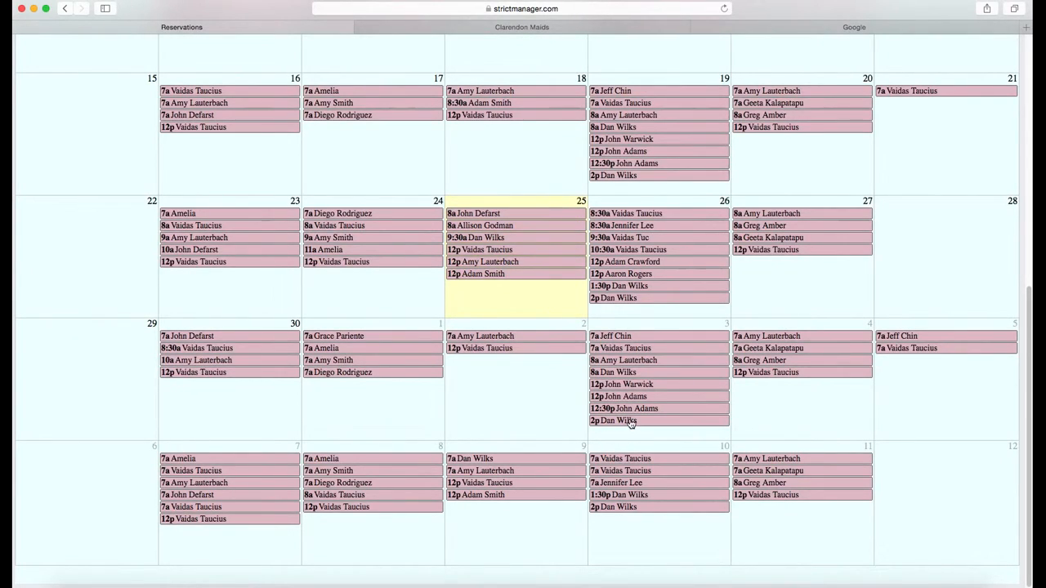
Check the new 12p job on the Thursday Nov 26 day calendar, then open Invoice Jobs
scroll(667, 423, "up", 5)
left_click(46, 68)
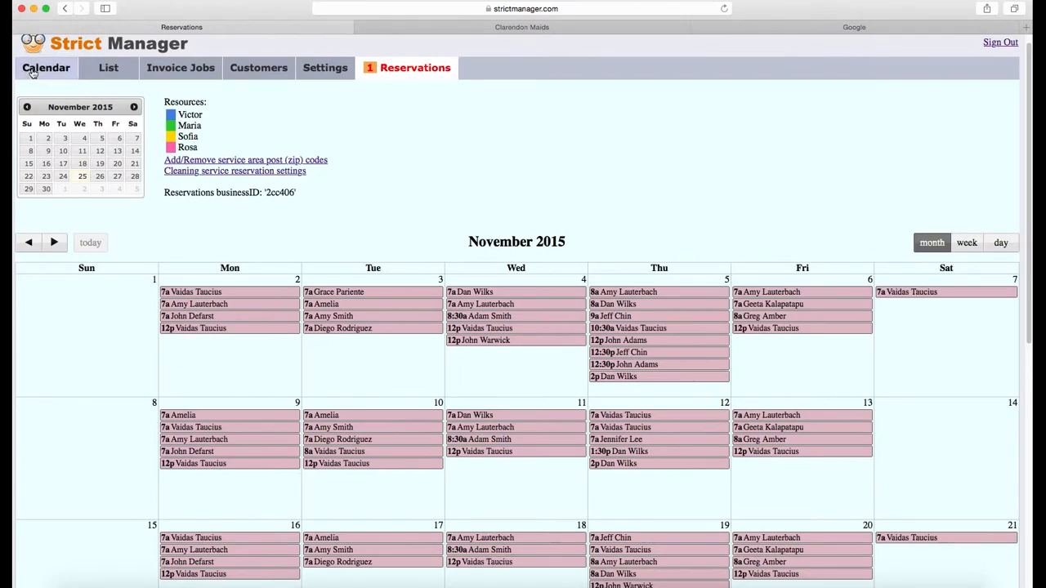
left_click(998, 239)
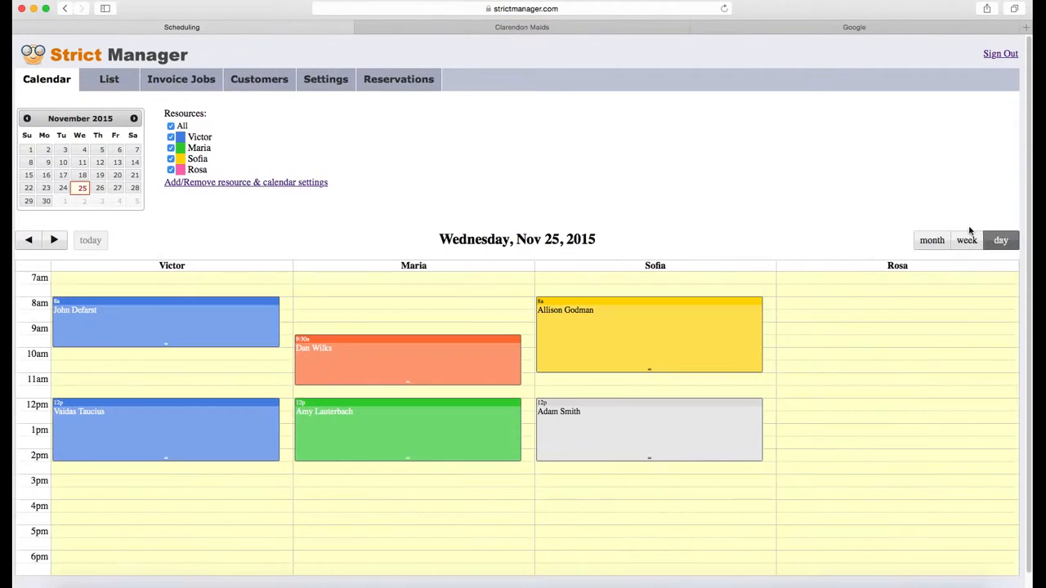
left_click(99, 188)
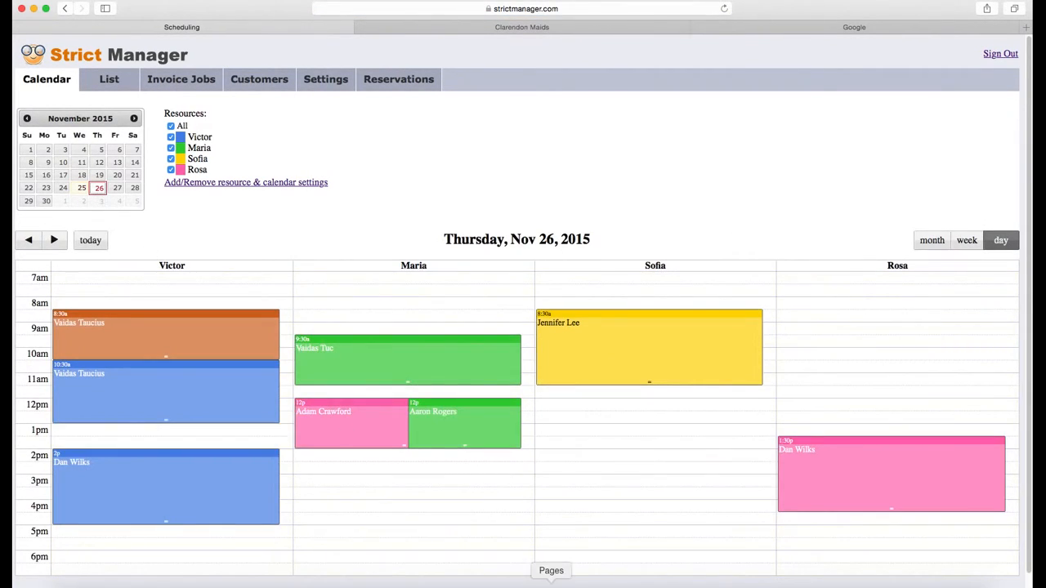
left_click(444, 432)
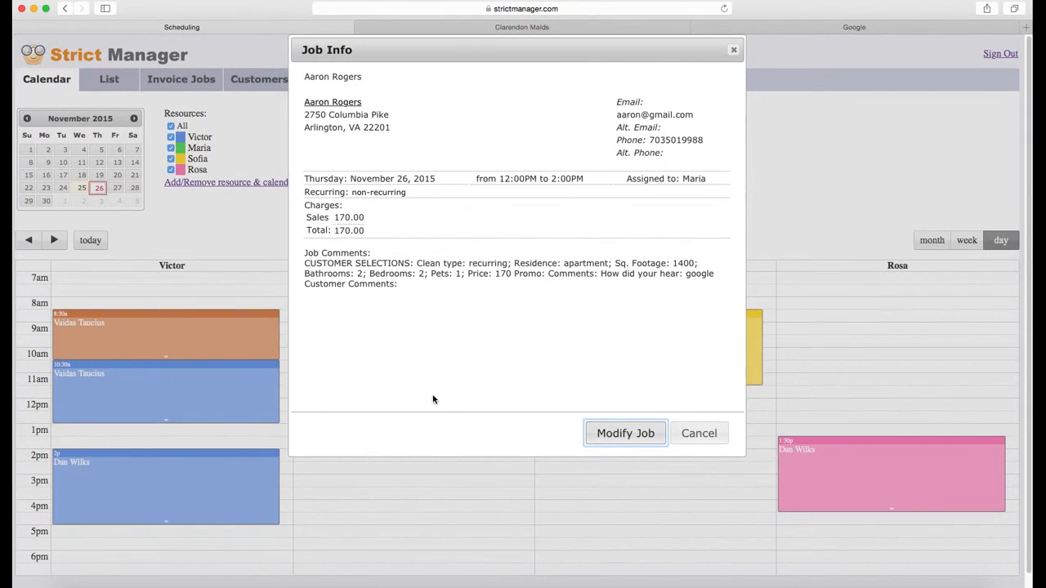
left_click(700, 435)
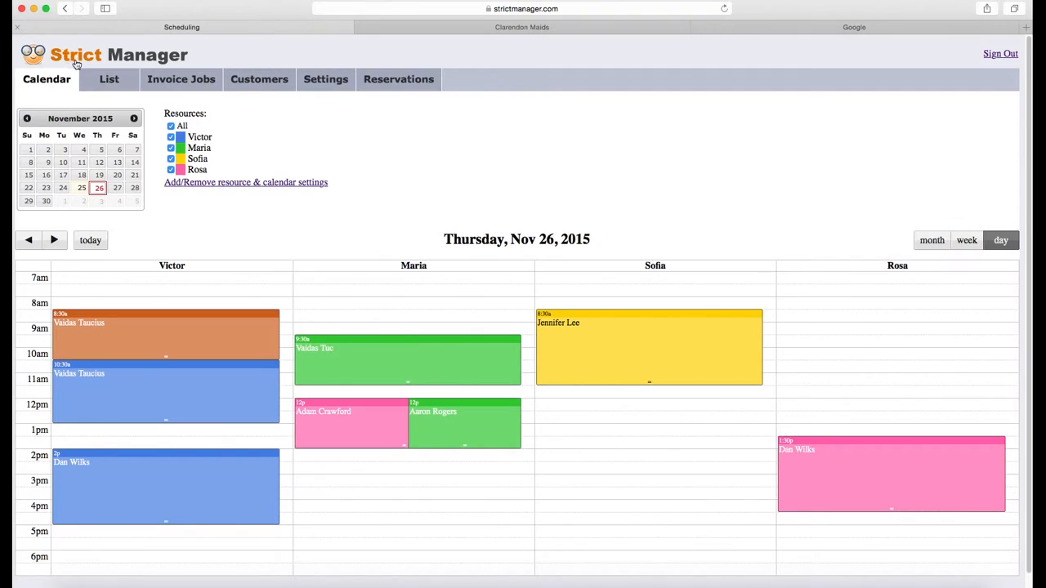
left_click(176, 82)
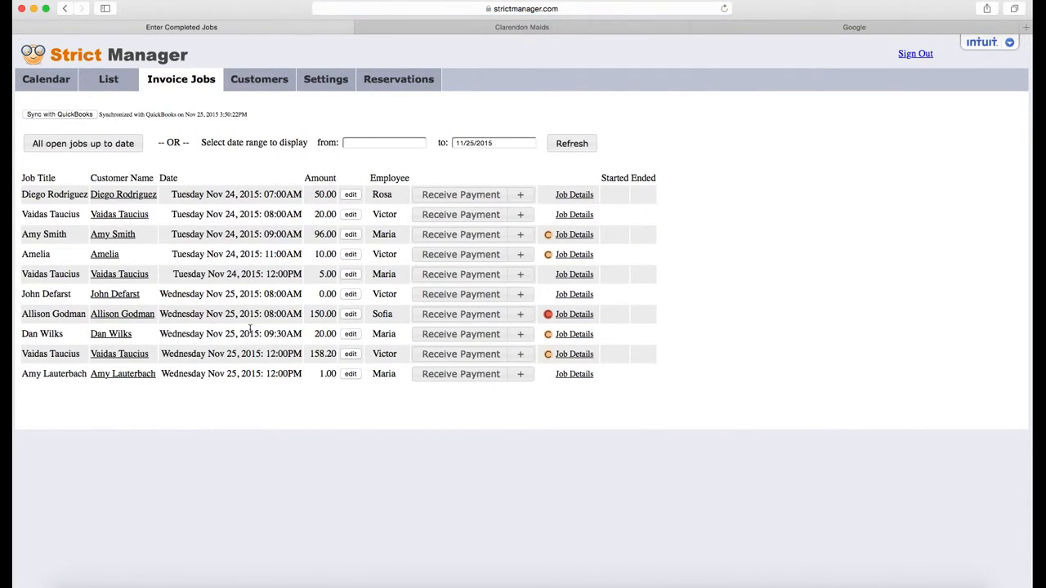
Set the Invoice Jobs date range to 11/24/2015–11/26/2015 and refresh the list
left_click(477, 143)
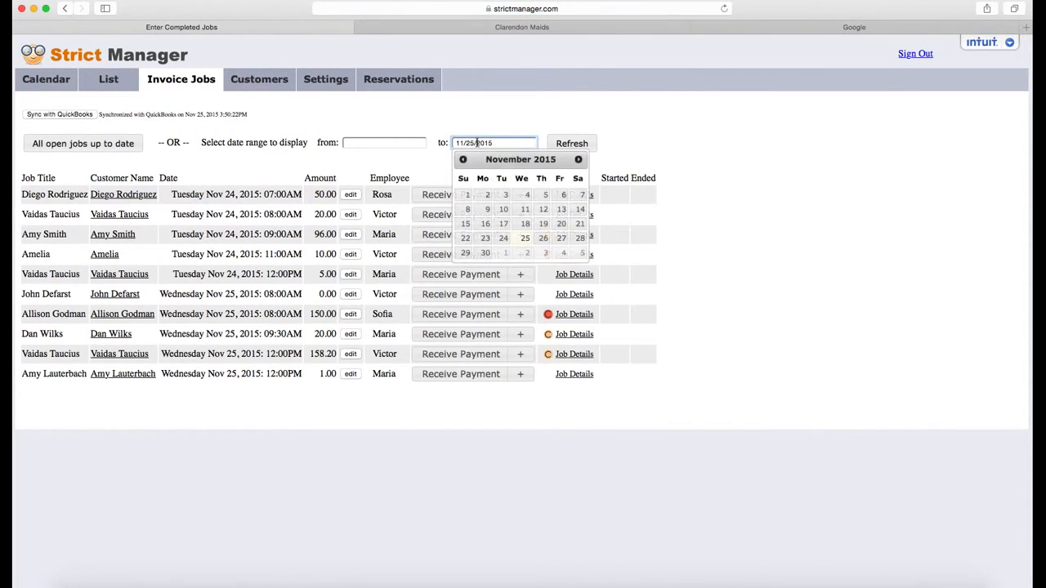
left_click(544, 238)
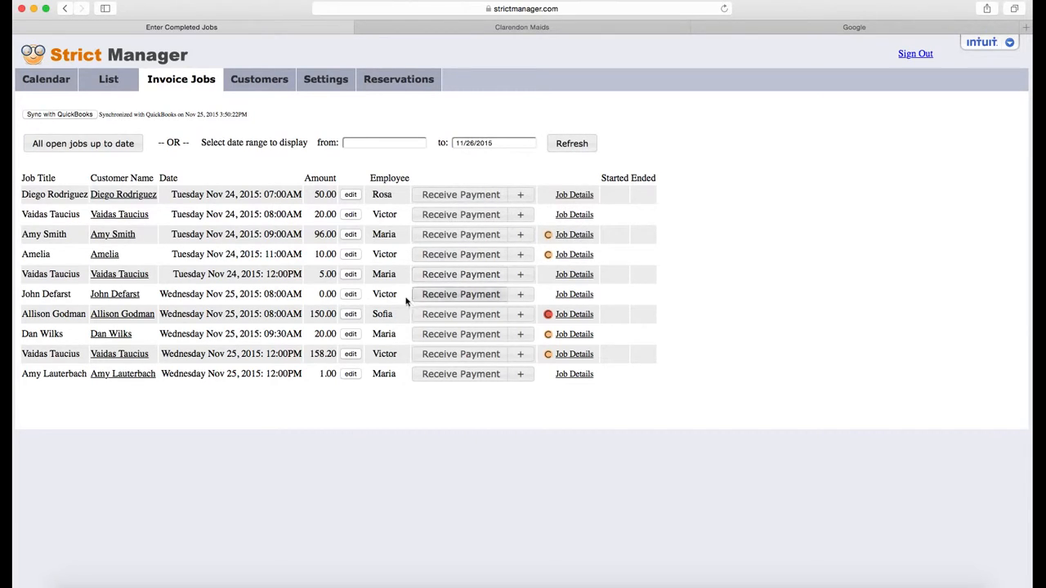
left_click(403, 143)
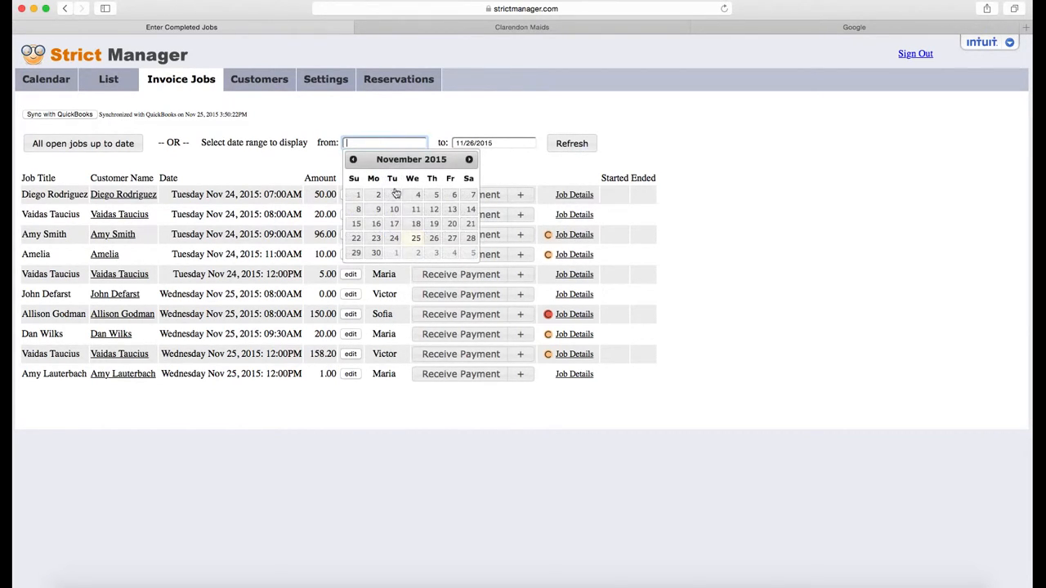
left_click(394, 238)
left_click(572, 144)
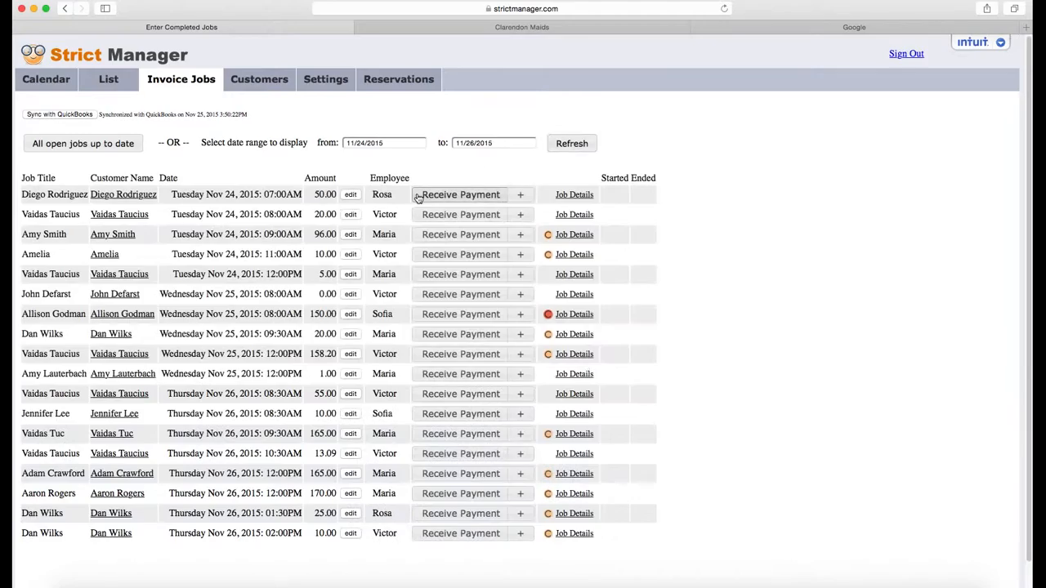
scroll(441, 359, "down", 1)
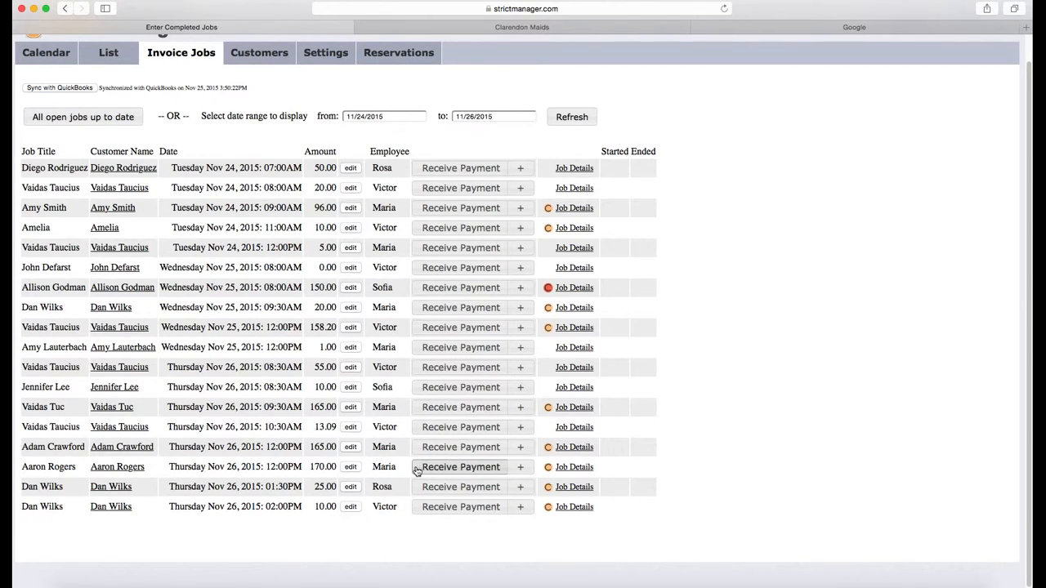
key("super+Tab")
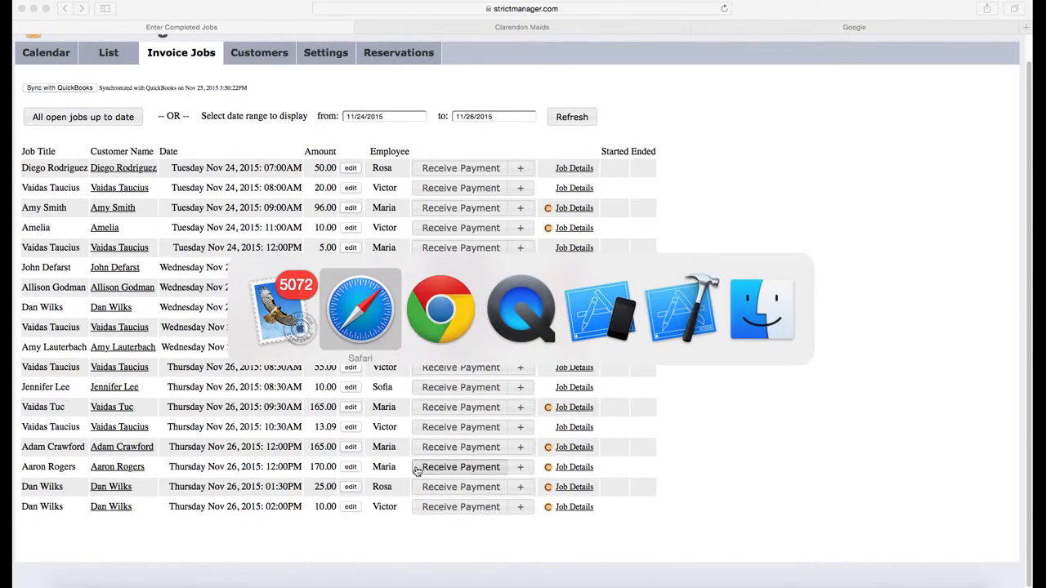
key("super+Tab")
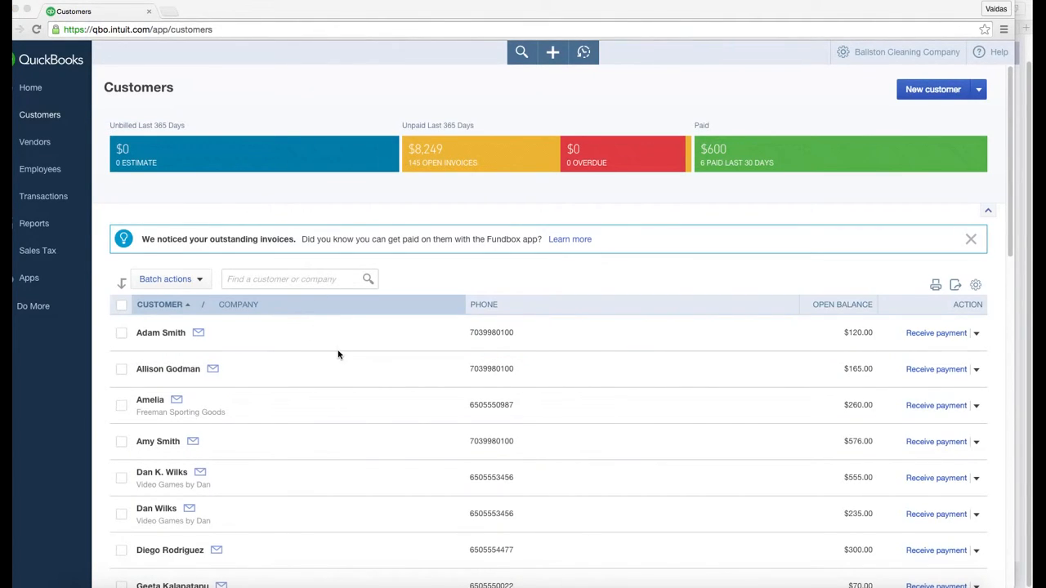
key("super+Tab")
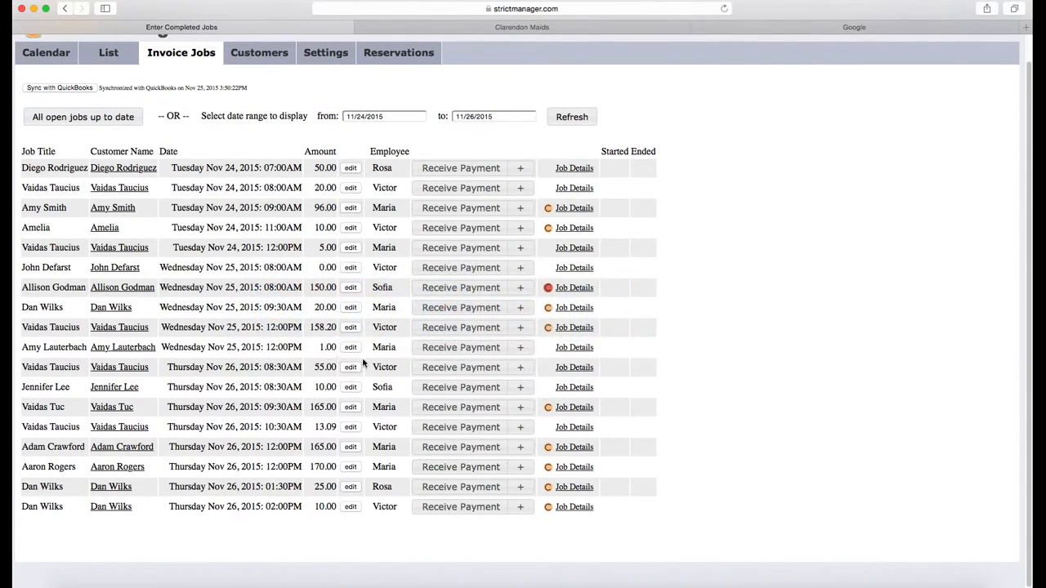
Create a QuickBooks invoice for the 170.00 Thursday noon job
left_click(520, 467)
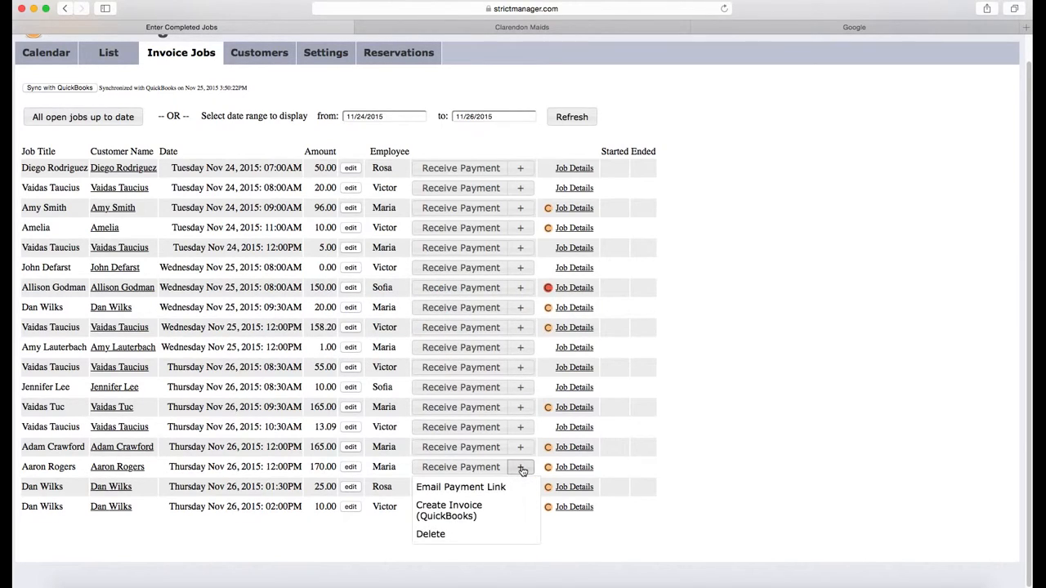
left_click(474, 511)
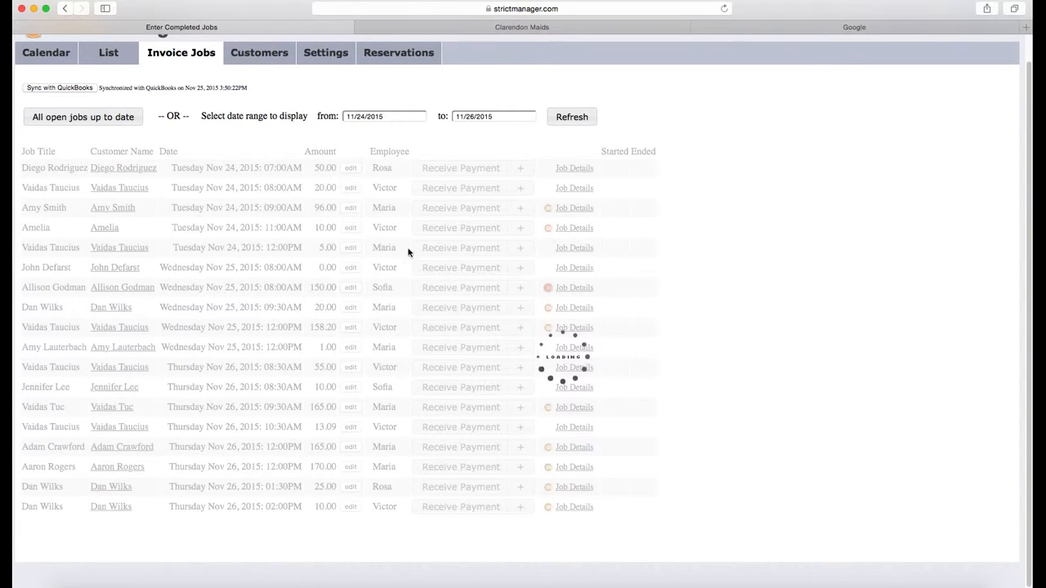
key("super+Tab")
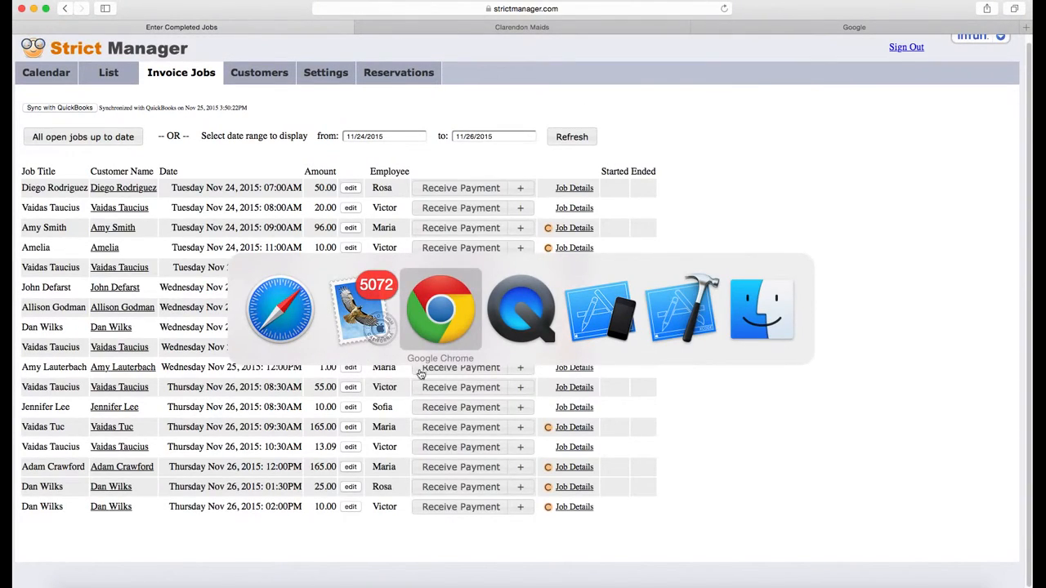
Reload the QuickBooks Customers page to see the $170.00 open balance, then return to Strict Manager
left_click(452, 319)
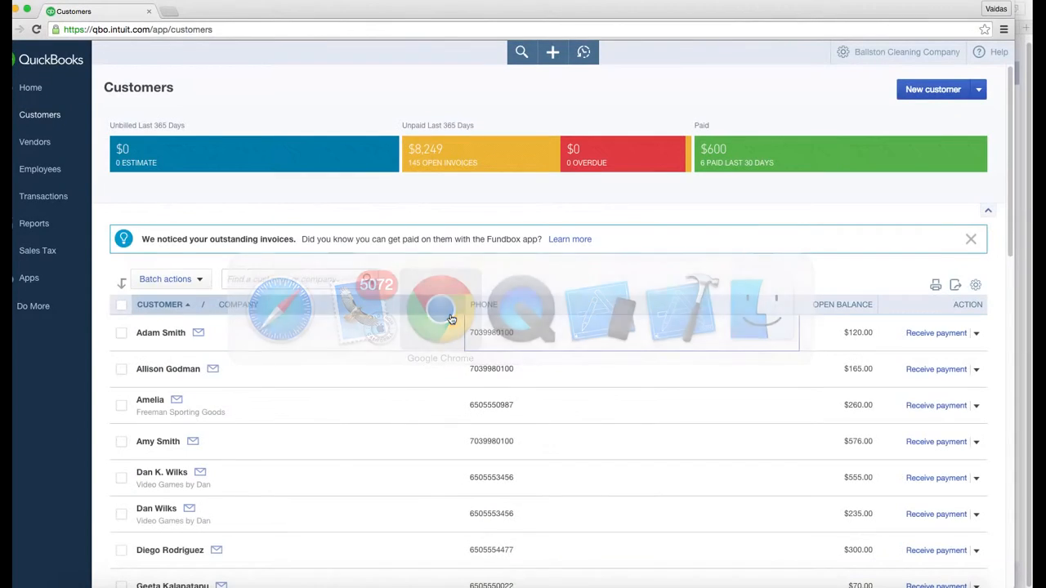
left_click(292, 30)
key("Return")
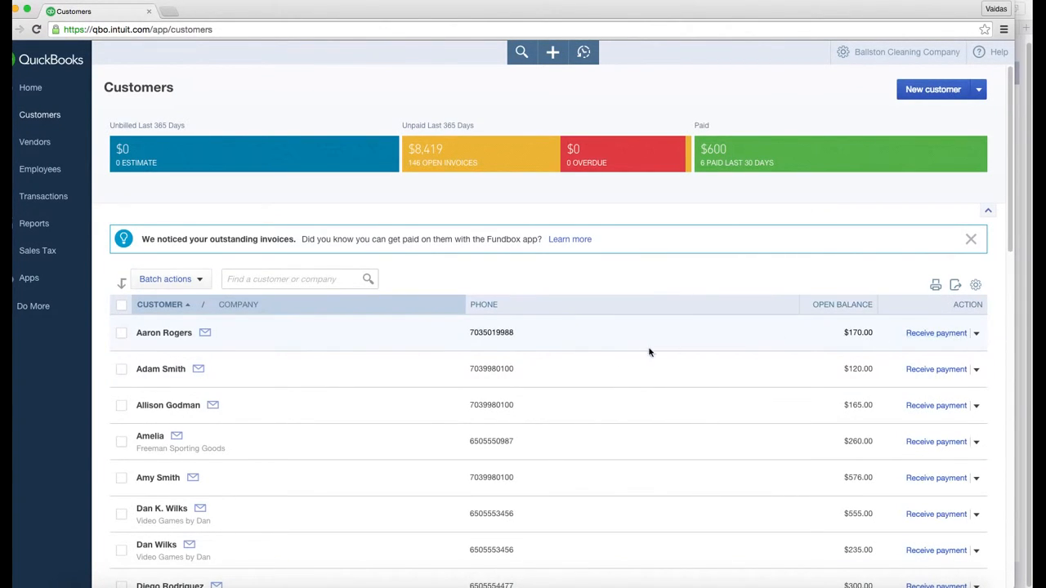
key("super+Tab")
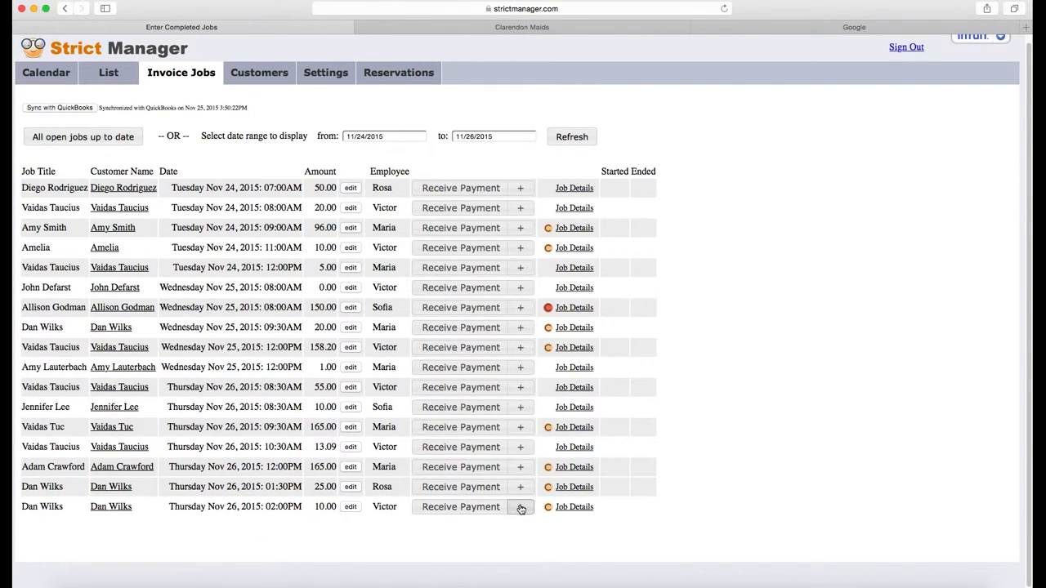
Cancel the Receive Payment entry for the last Nov 26 2:00PM job and show its extra actions
left_click(445, 512)
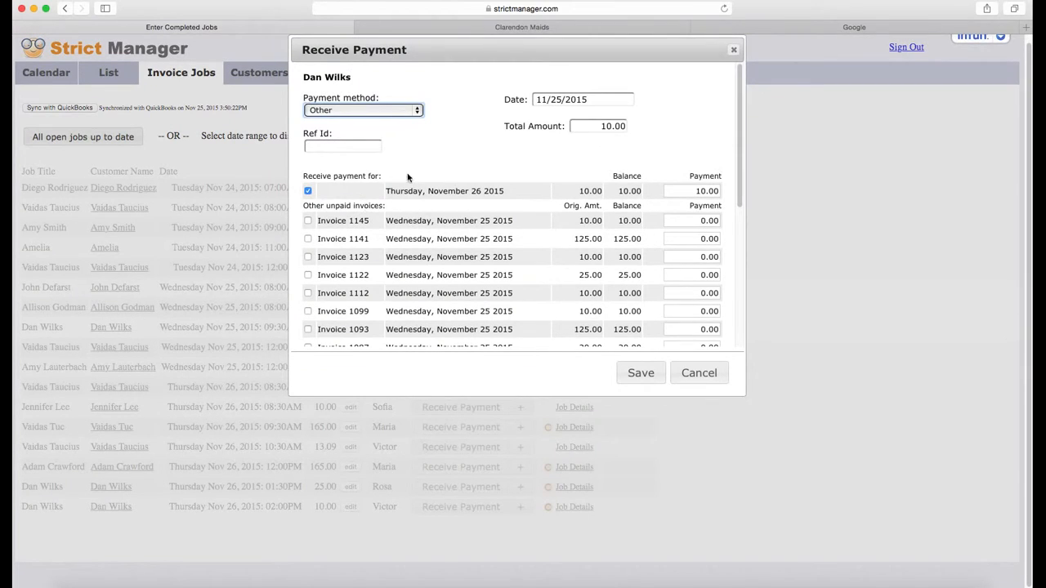
left_click(363, 110)
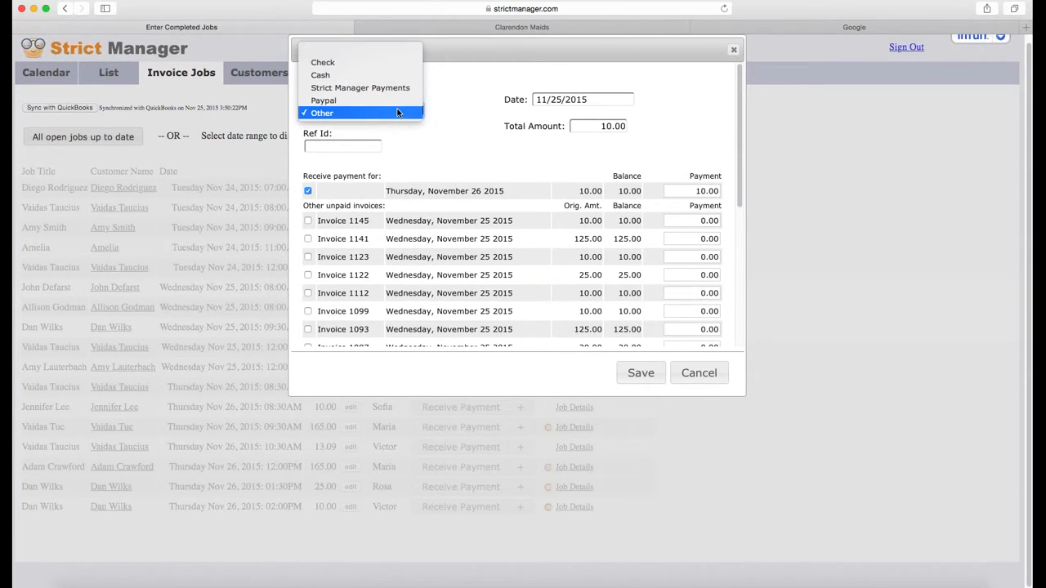
left_click(468, 139)
left_click(699, 373)
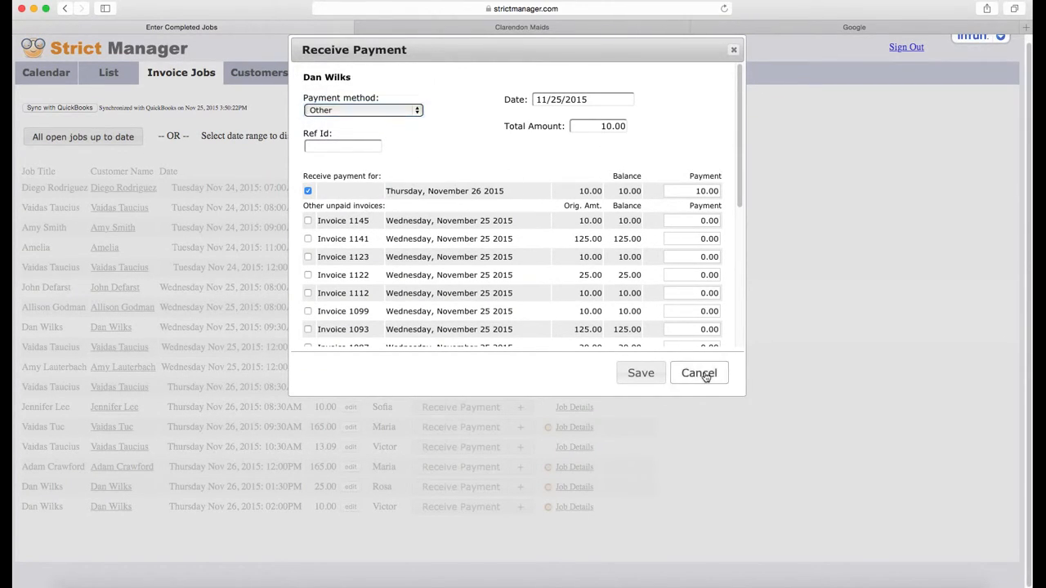
left_click(521, 508)
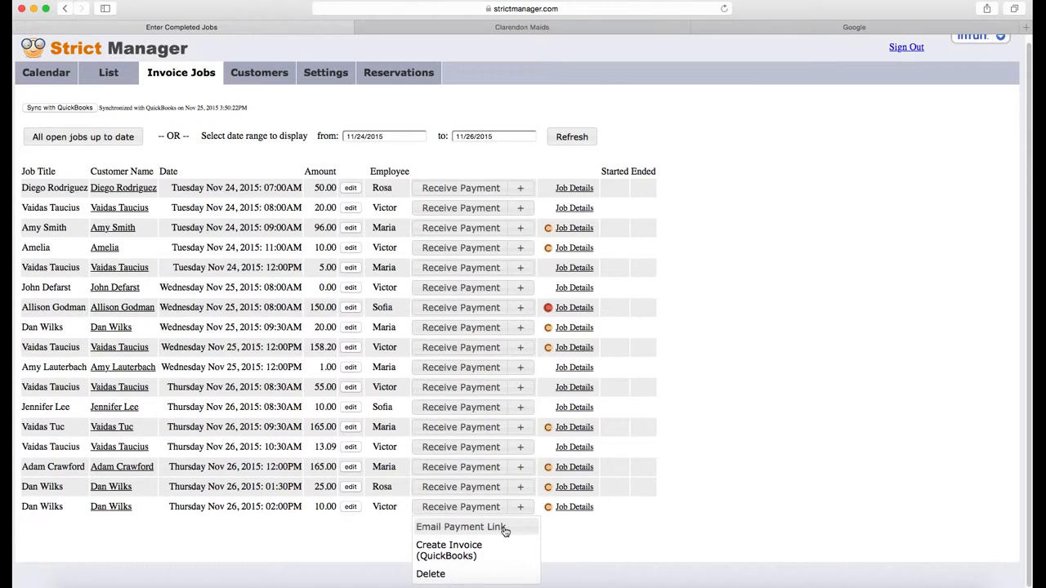
Draft the Clarendon Maids Payment Link email and select the payment URL in its body
left_click(504, 530)
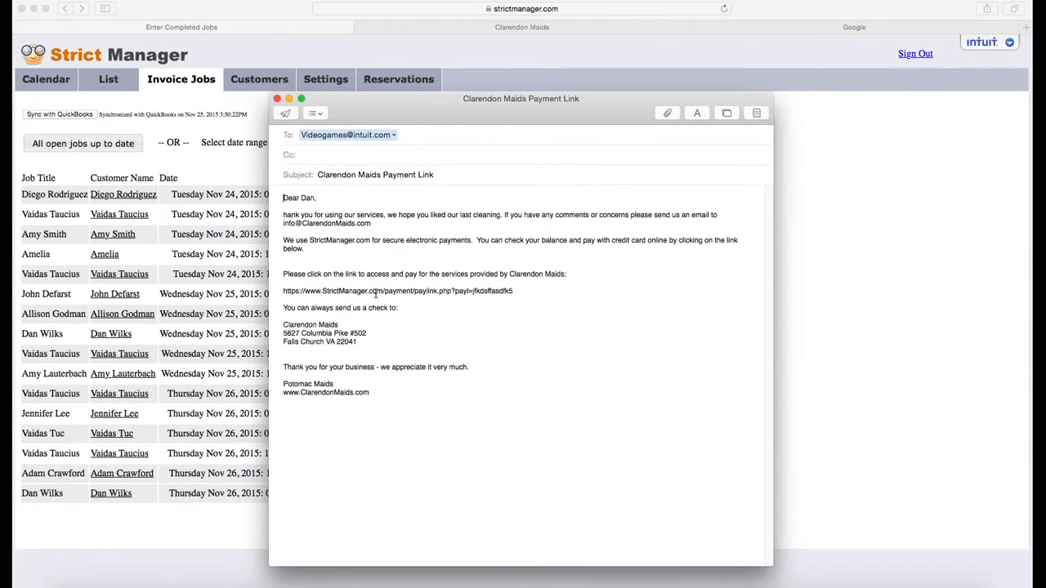
left_click_drag(517, 291, 292, 291)
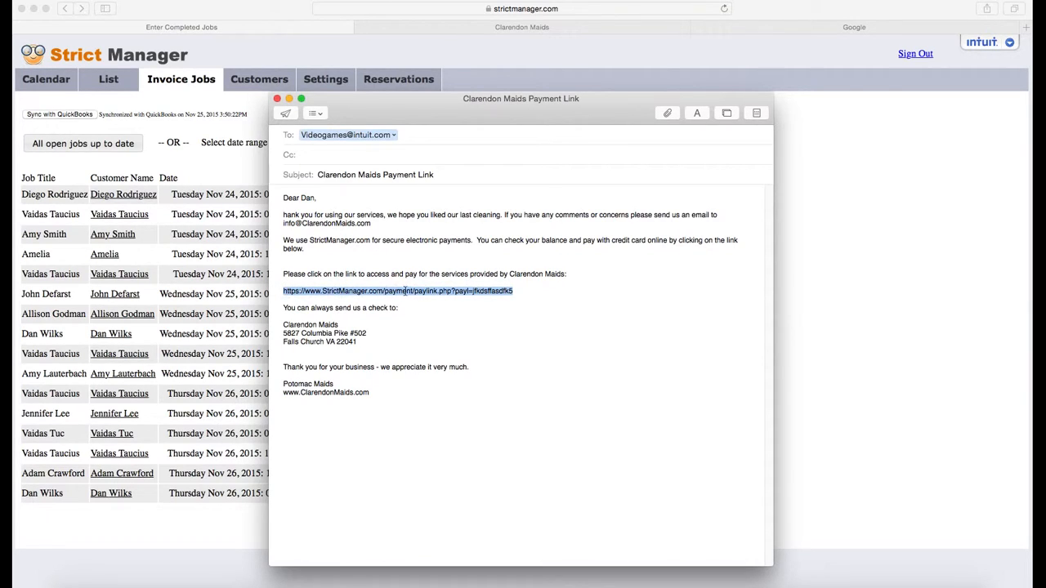
Load the copied payment link in the Google tab and start a guest payment of $565.00
left_click(907, 27)
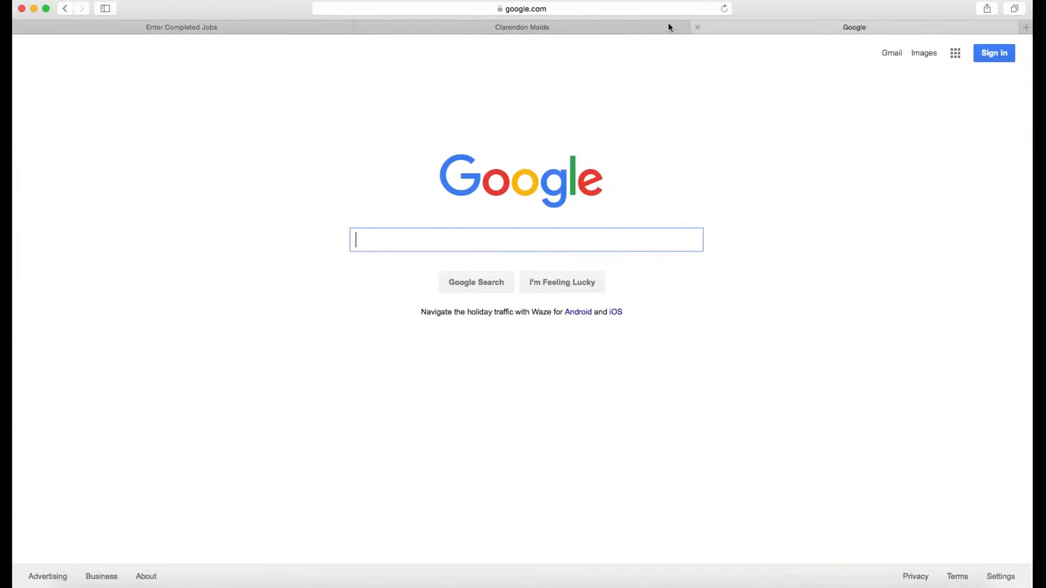
left_click(543, 10)
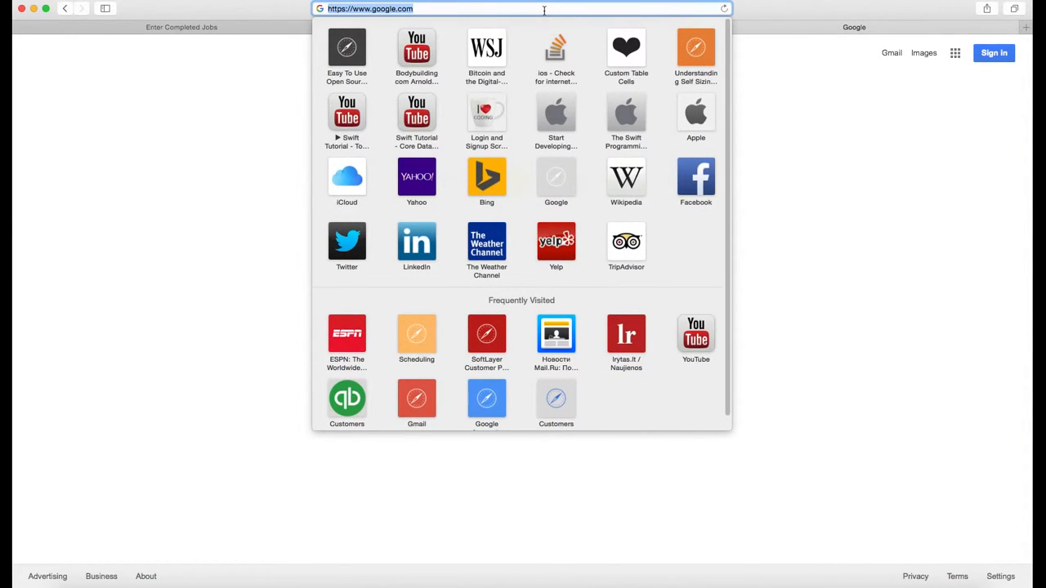
key("super+v")
key("Return")
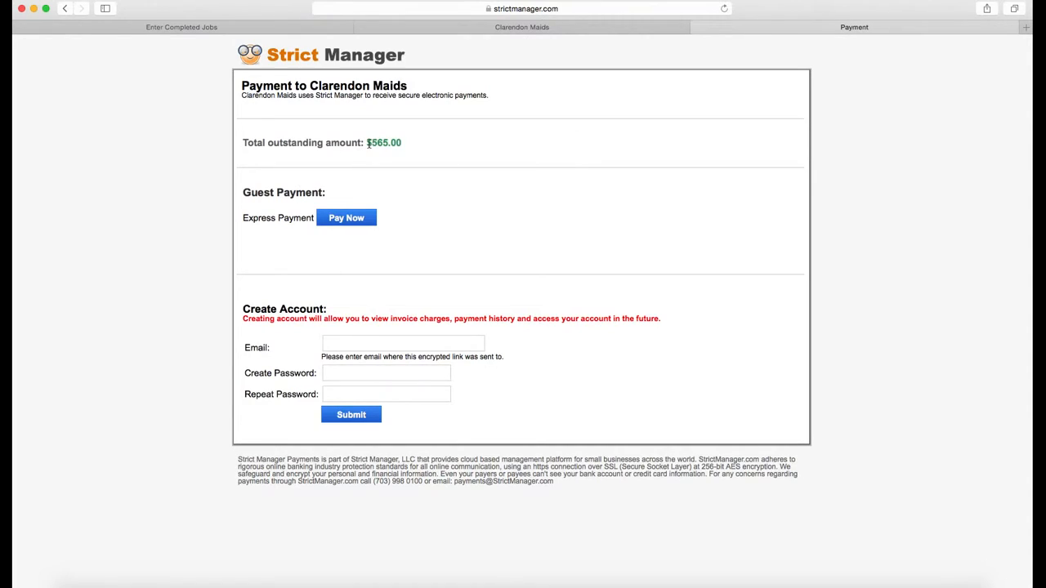
left_click_drag(375, 142, 430, 161)
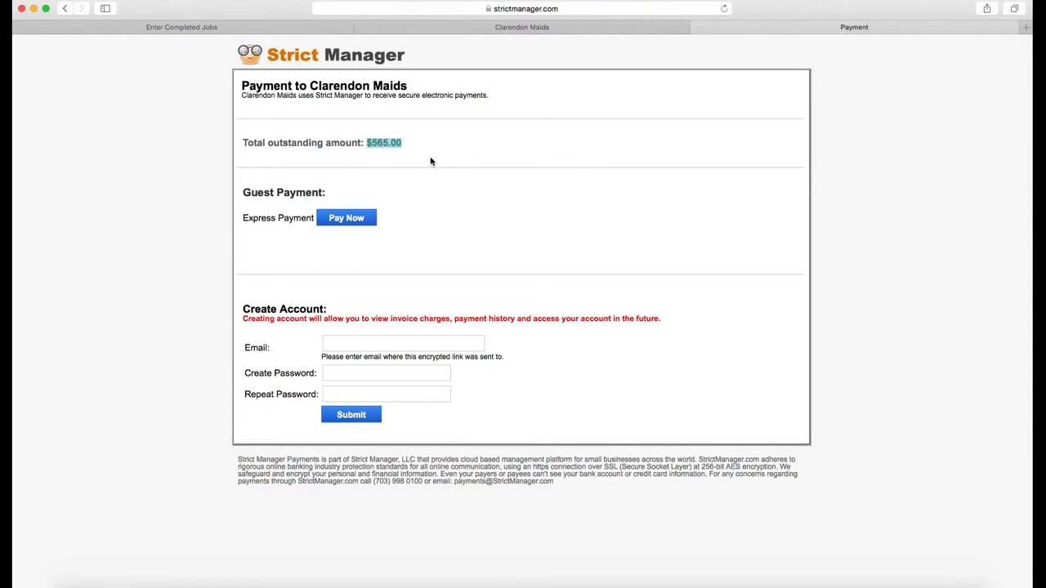
left_click(368, 220)
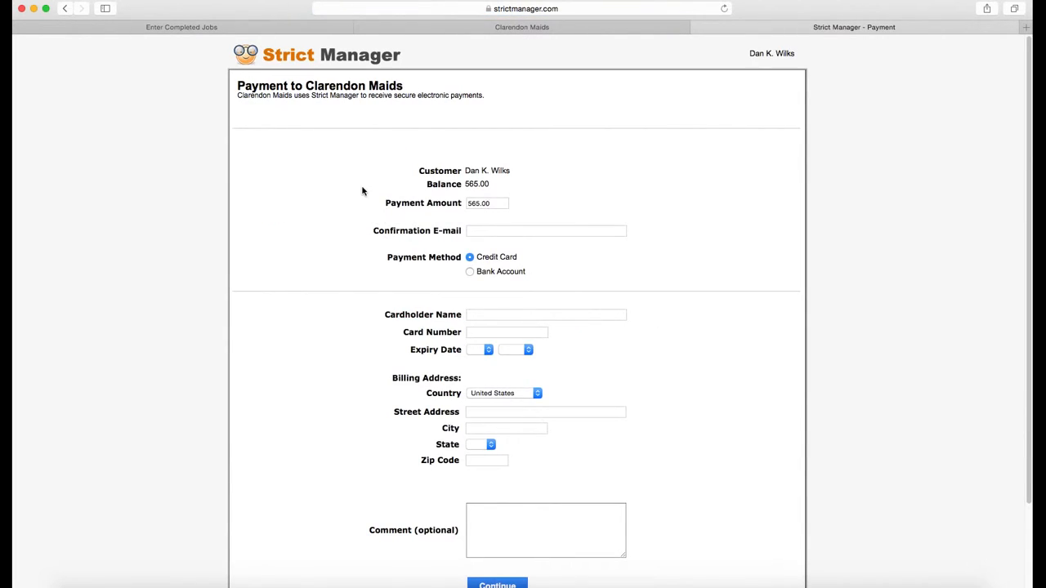
Show the November 2015 scheduling calendar in Strict Manager, then bring the iOS Simulator forward
left_click(550, 30)
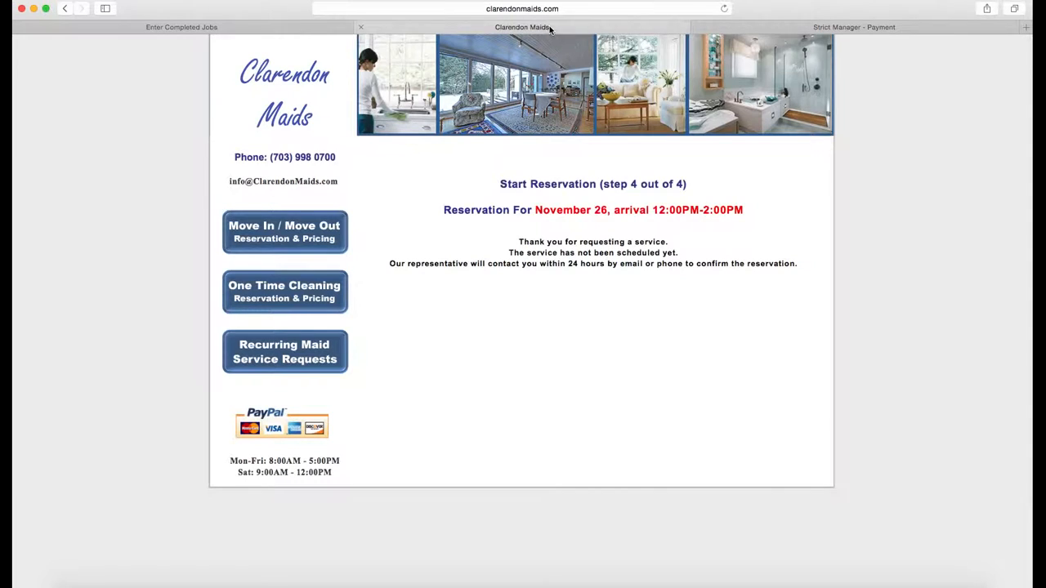
left_click(296, 28)
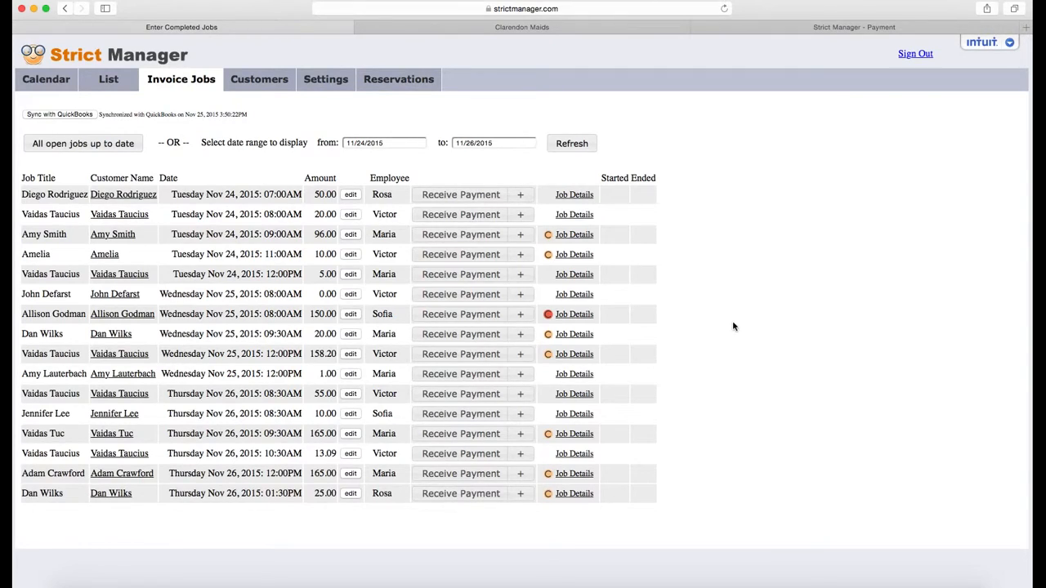
left_click(48, 83)
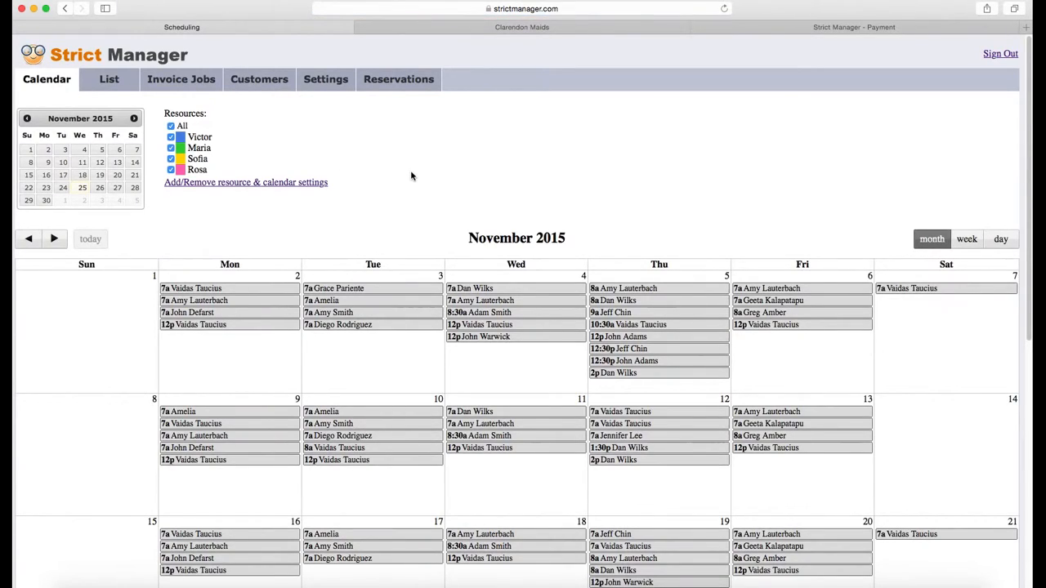
key("super+Tab")
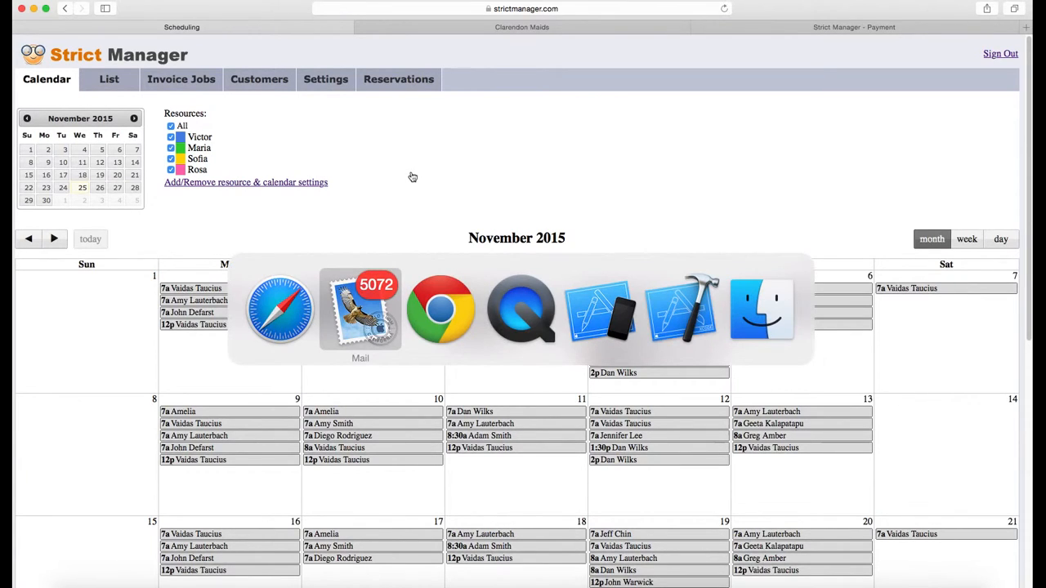
key("super+Tab")
key("super+Tab")
key("super+Tab")
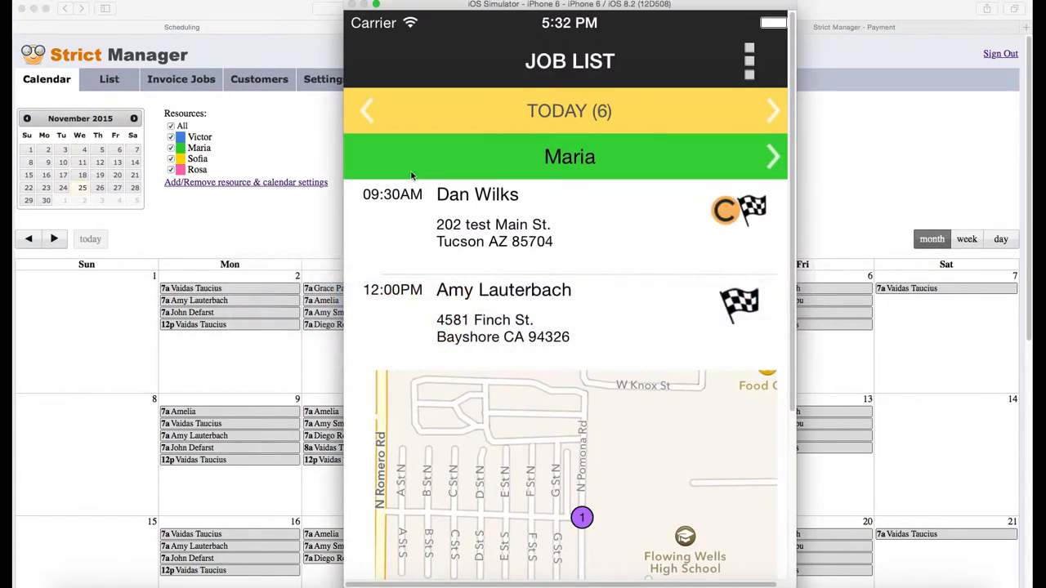
Step through the employee bar to Victor's jobs for today
left_click(774, 155)
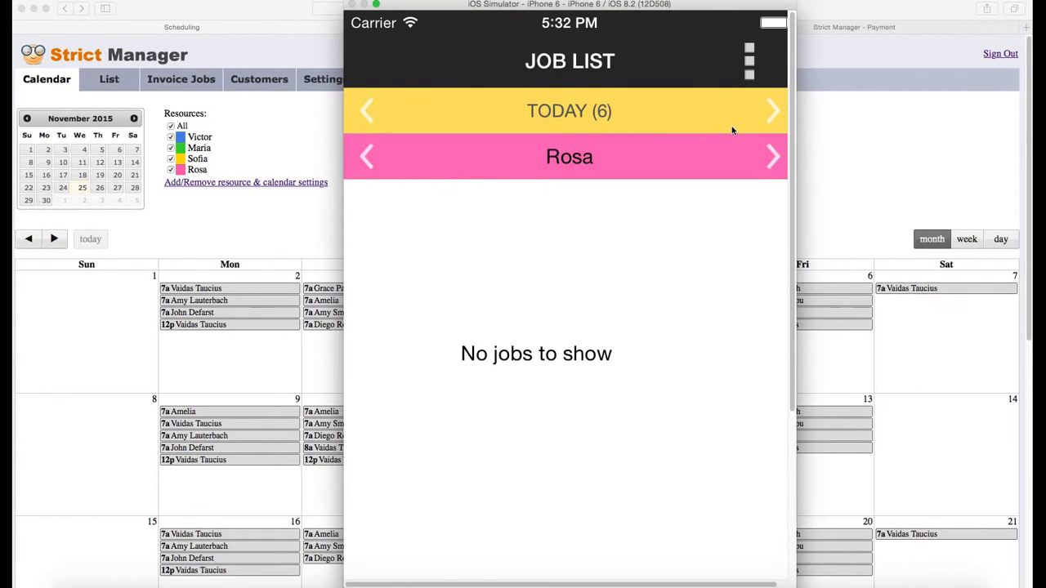
key("super+Tab")
key("super+Tab")
left_click(772, 160)
left_click(773, 162)
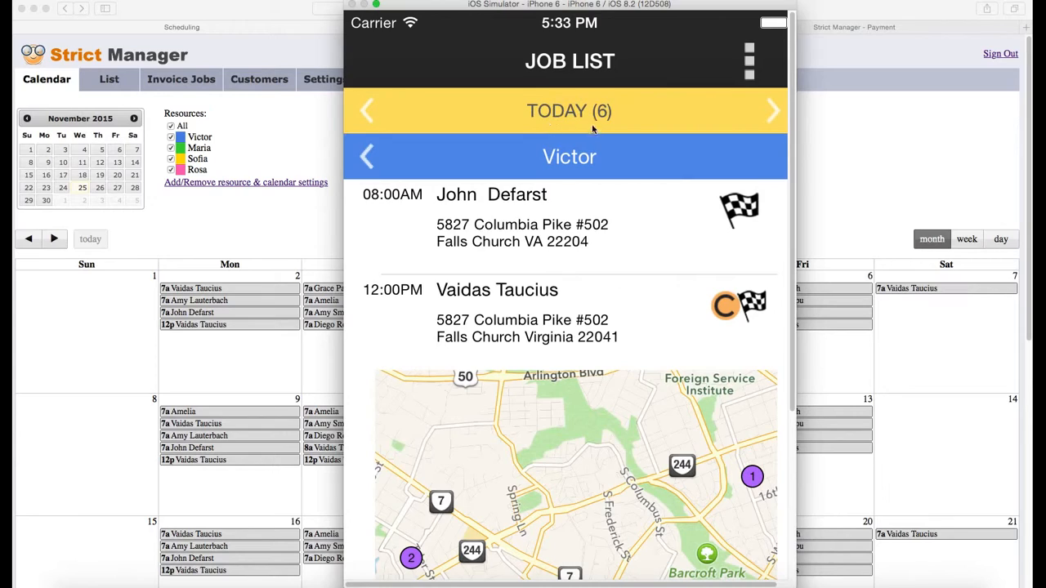
Review the 08:00AM and 12:00PM jobs and their route map, then open the 08:00AM job
scroll(615, 192, "down", 3)
scroll(622, 238, "down", 3)
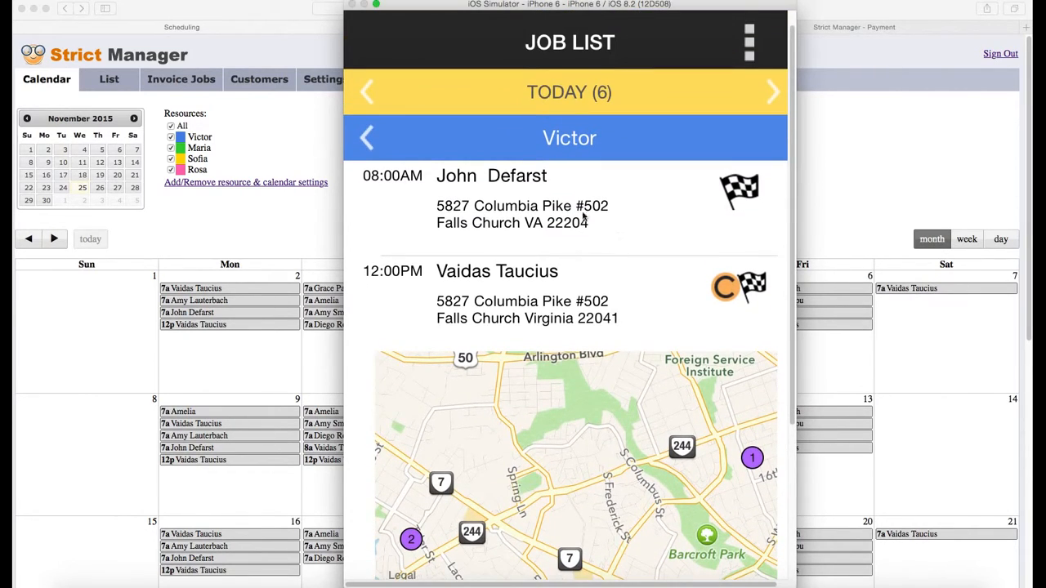
scroll(554, 230, "down", 3)
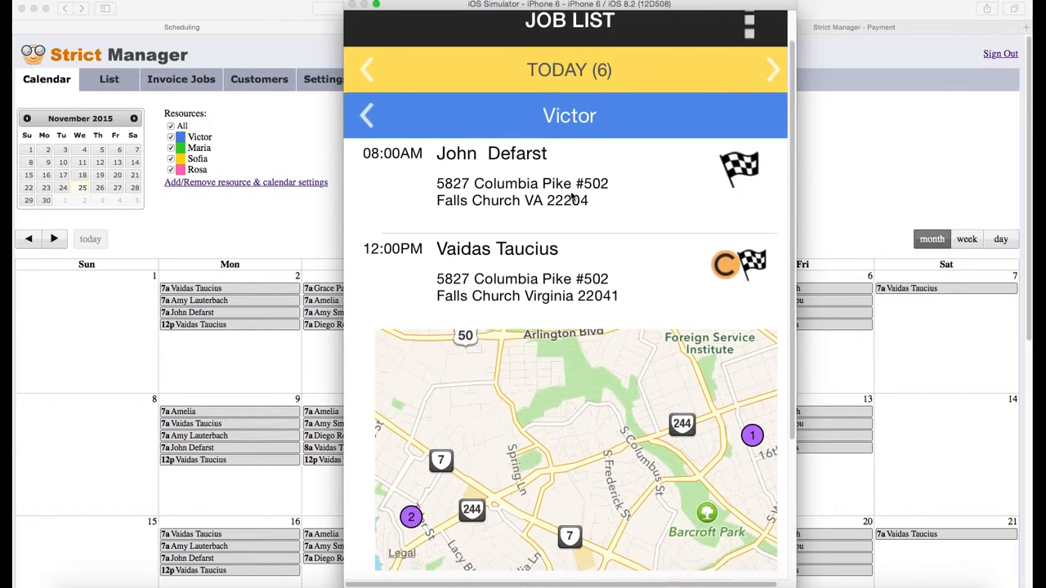
scroll(576, 262, "down", 5)
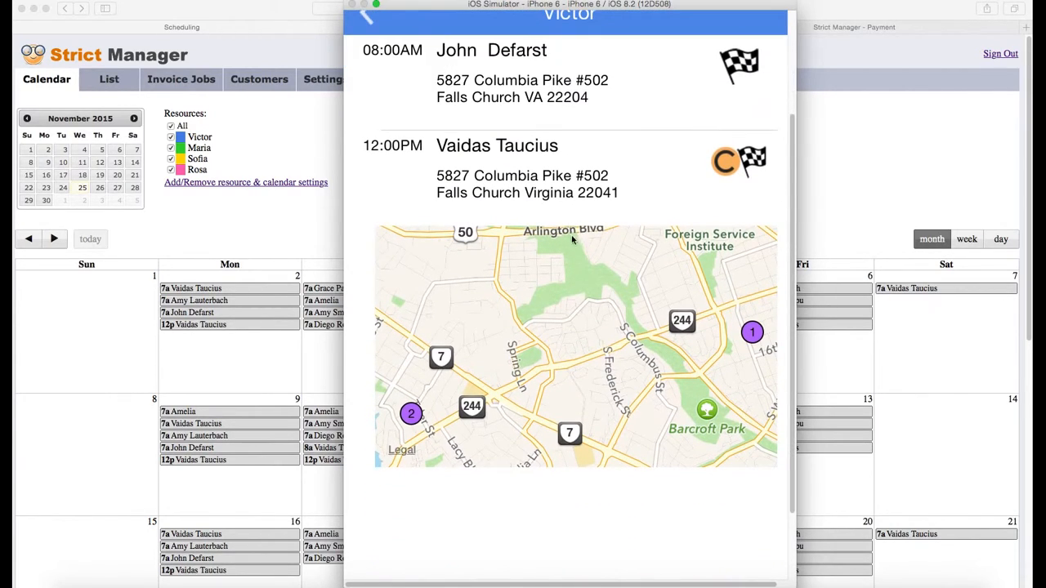
left_click_drag(613, 336, 607, 368)
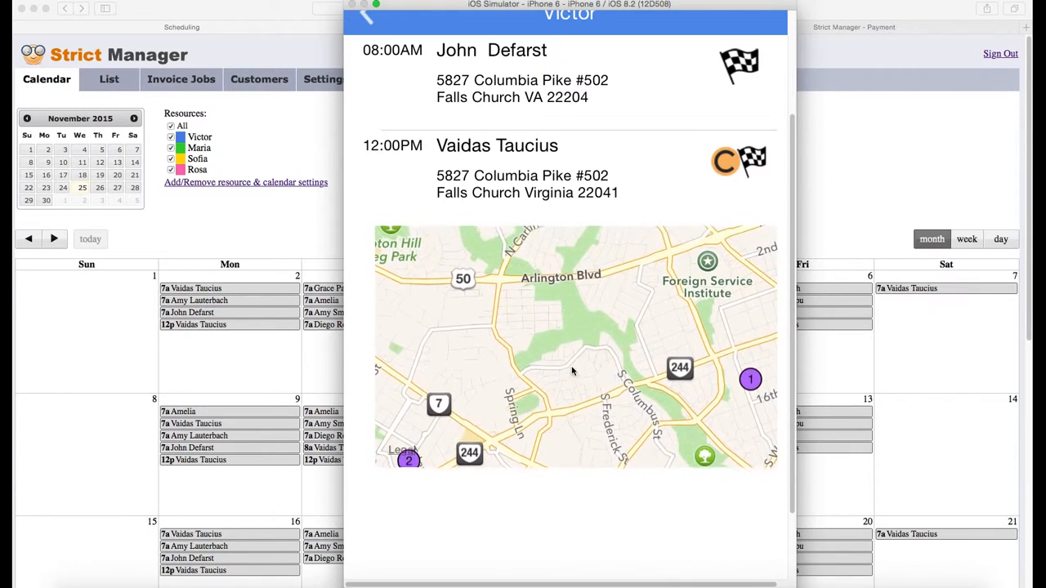
scroll(601, 343, "up", 3)
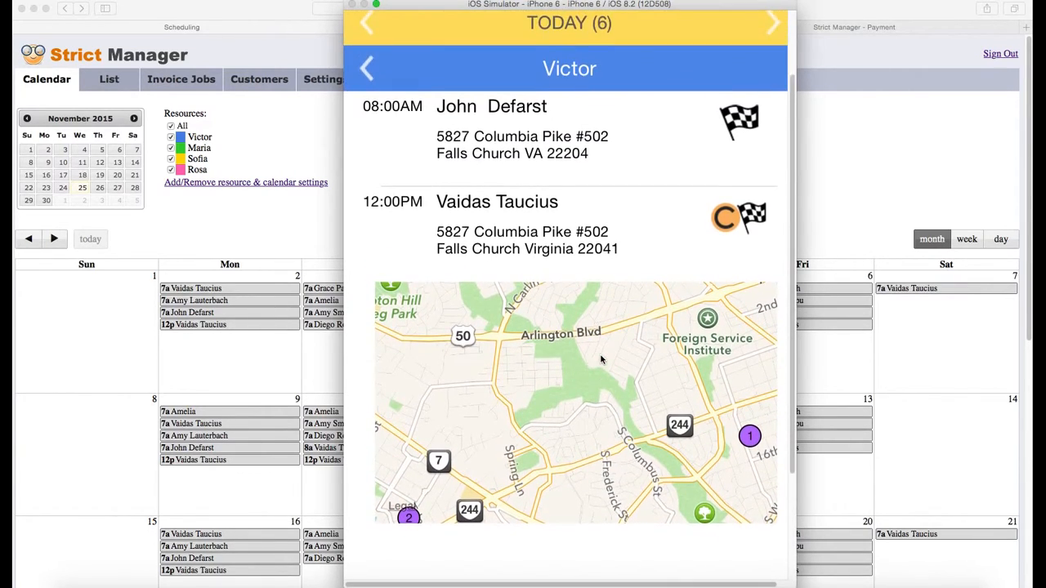
scroll(601, 359, "up", 3)
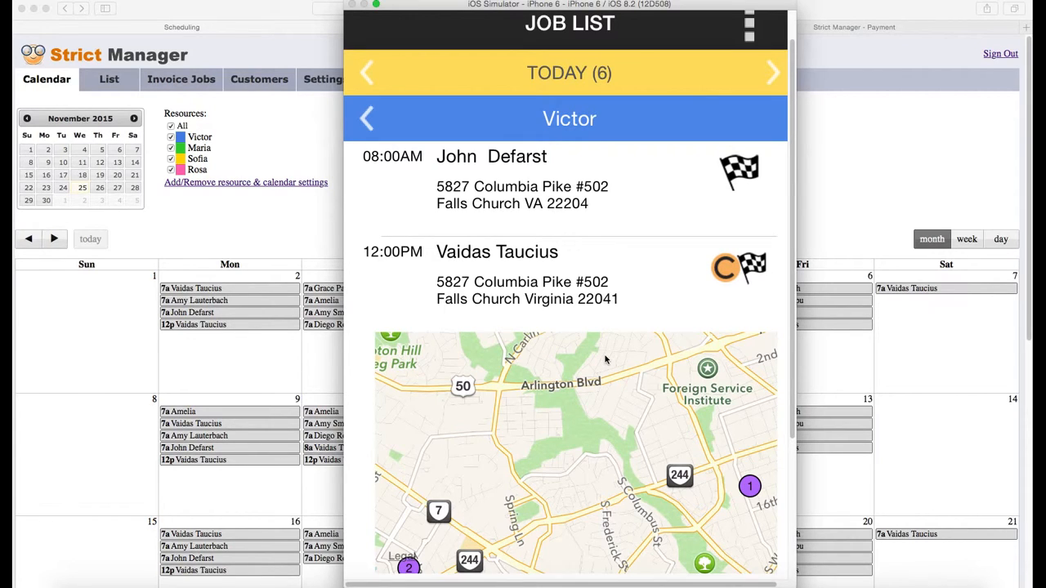
scroll(609, 347, "up", 2)
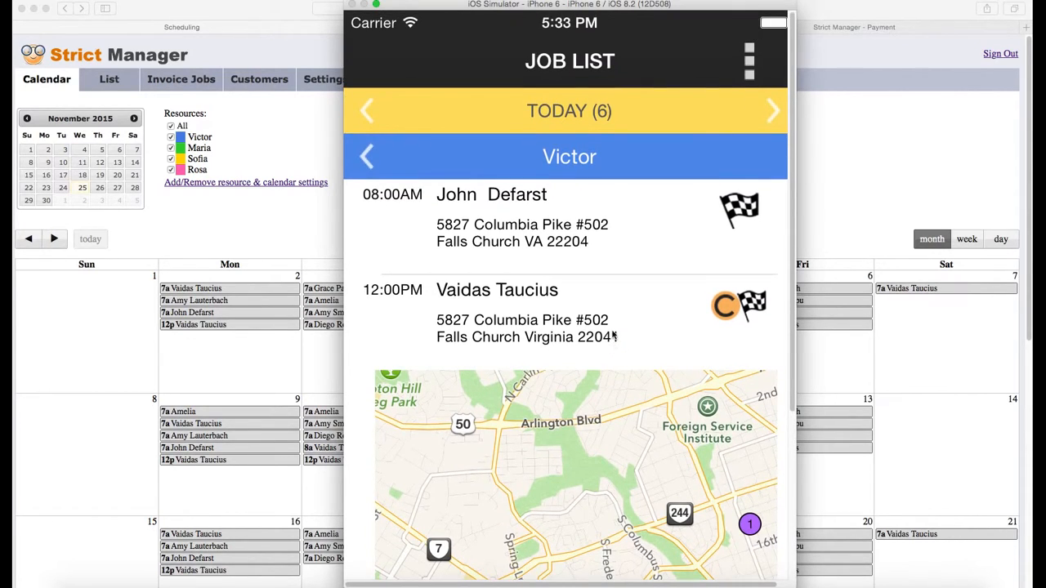
left_click(587, 235)
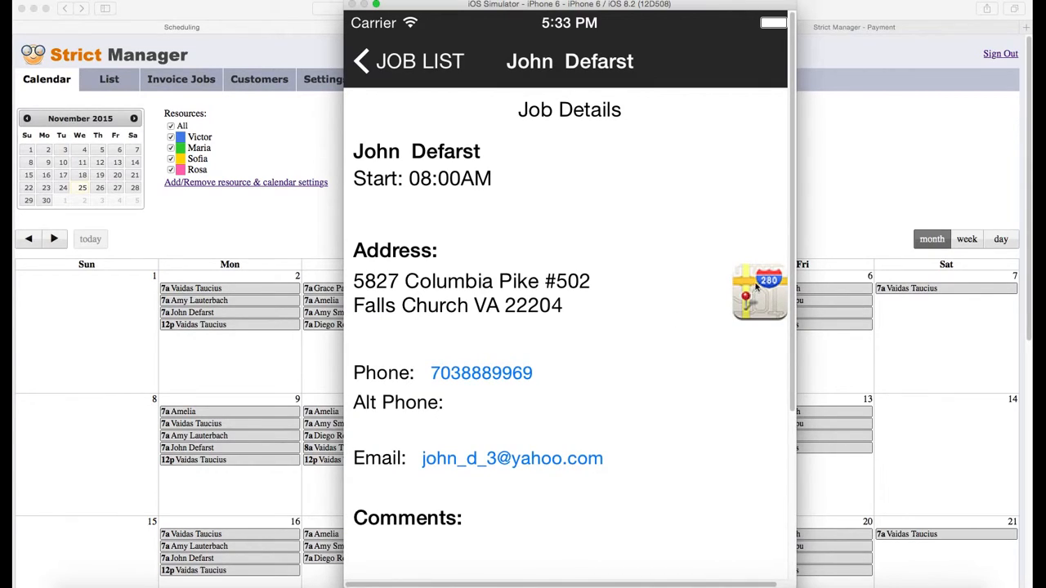
Mark the 08:00AM job started and ended, setting the end time to 05:47 PM
scroll(645, 327, "down", 4)
scroll(640, 306, "down", 3)
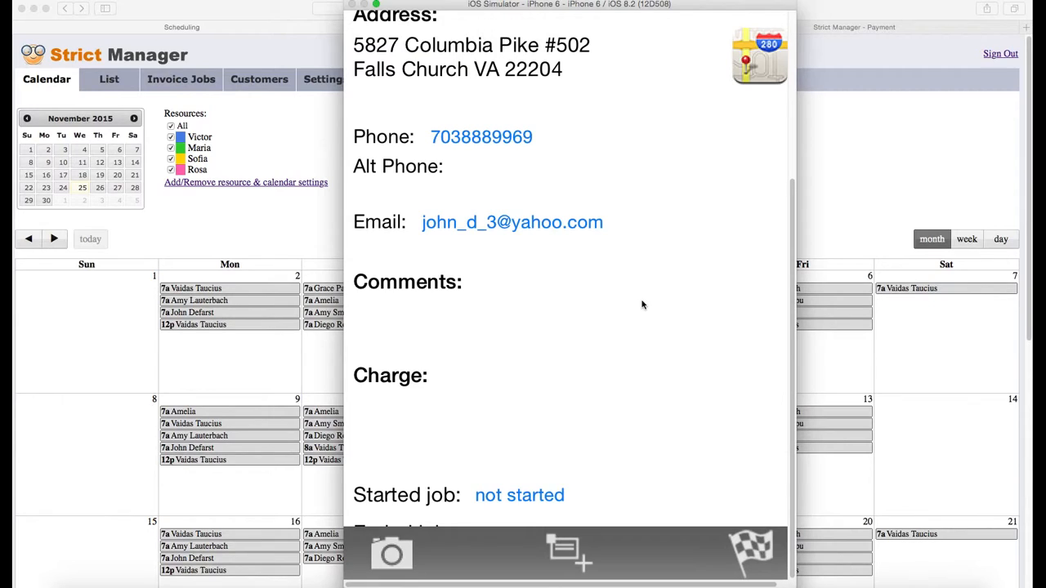
scroll(635, 344, "down", 2)
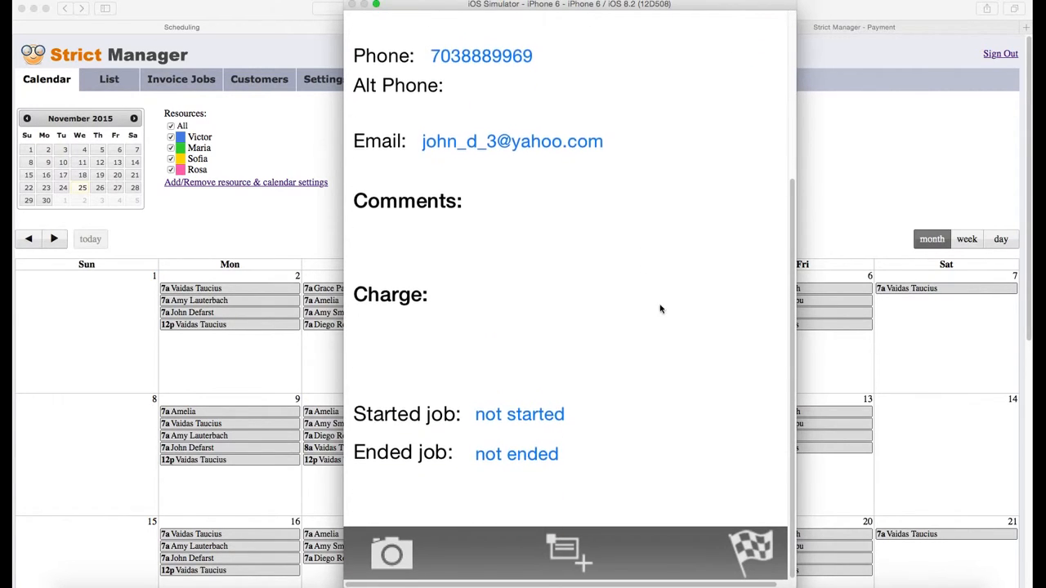
left_click(741, 546)
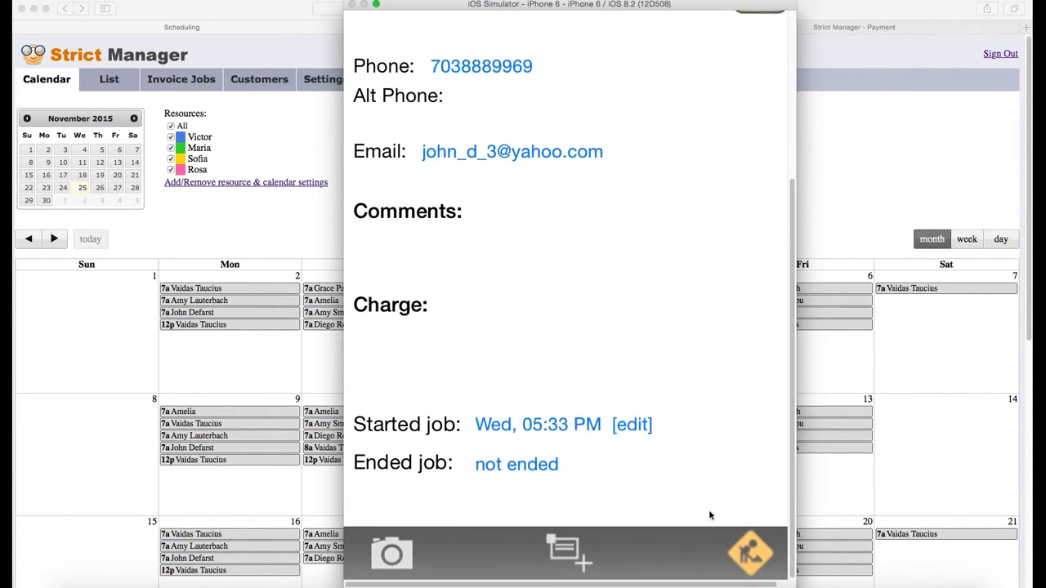
left_click(747, 554)
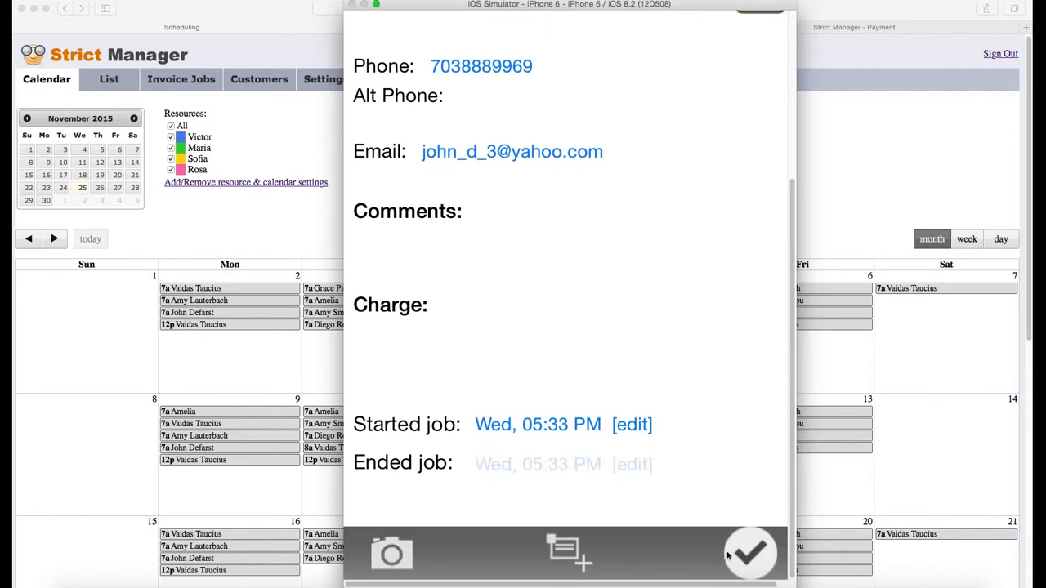
left_click(610, 468)
scroll(593, 286, "up", 3)
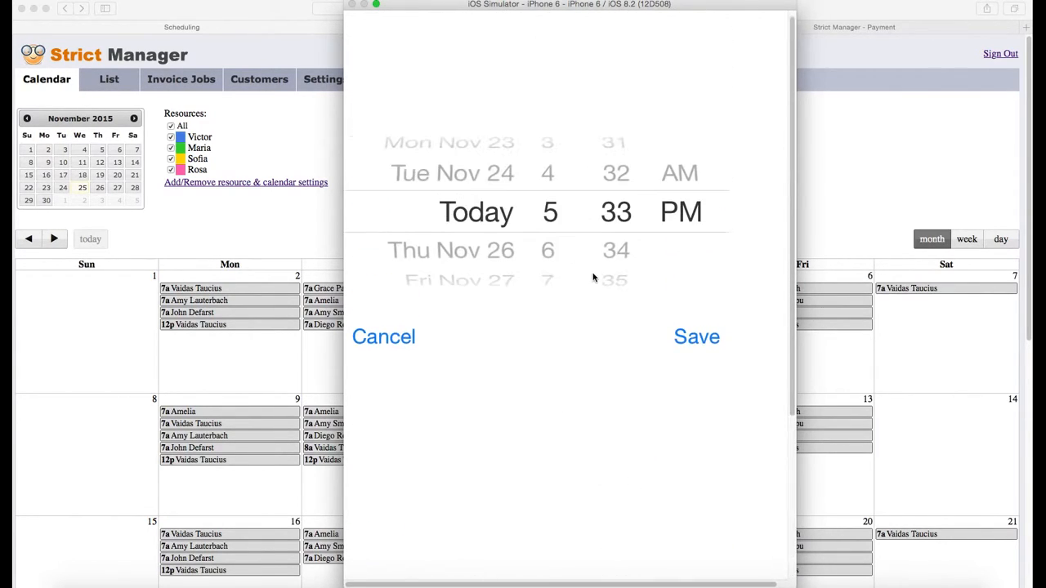
left_click_drag(615, 198, 615, 139)
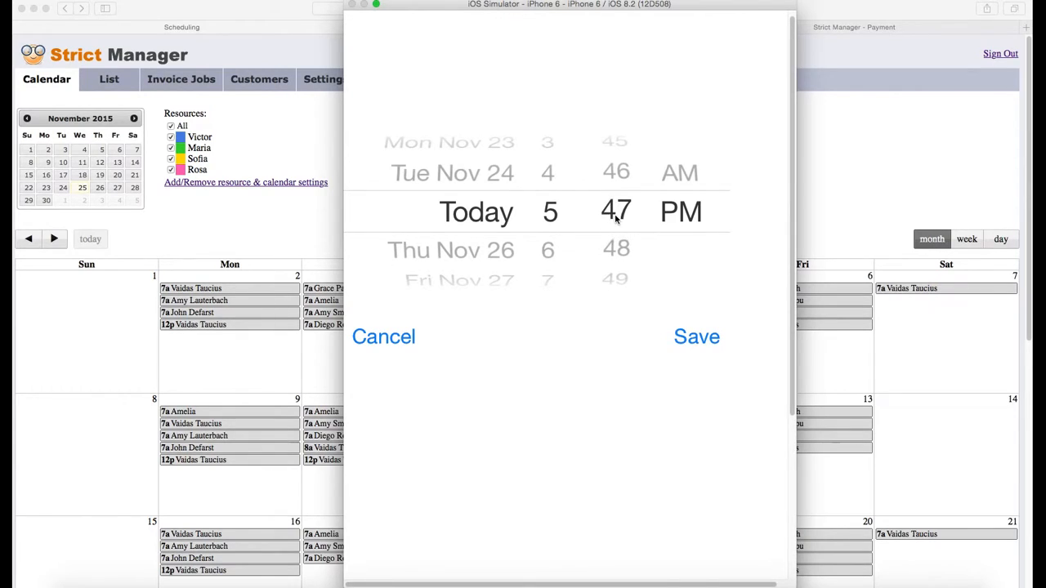
left_click(691, 335)
Skip adding a photo to the job and return to today's job list
scroll(654, 417, "down", 5)
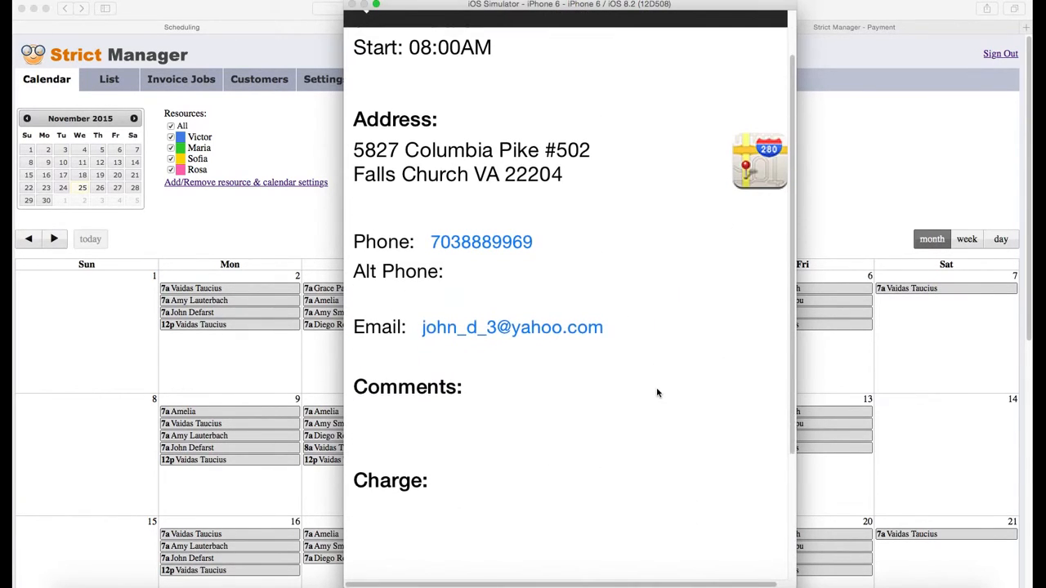
left_click(392, 553)
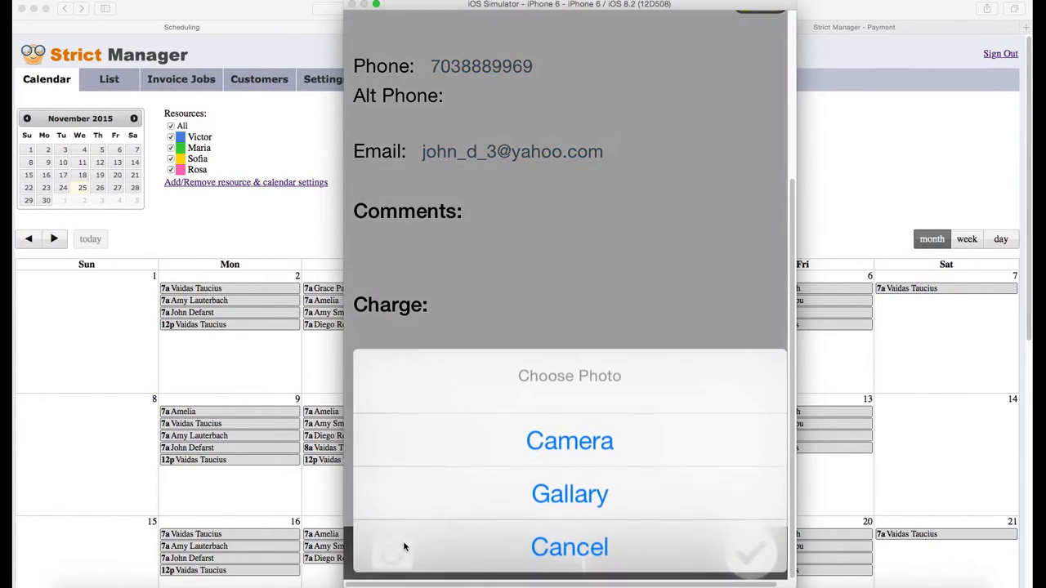
left_click(578, 549)
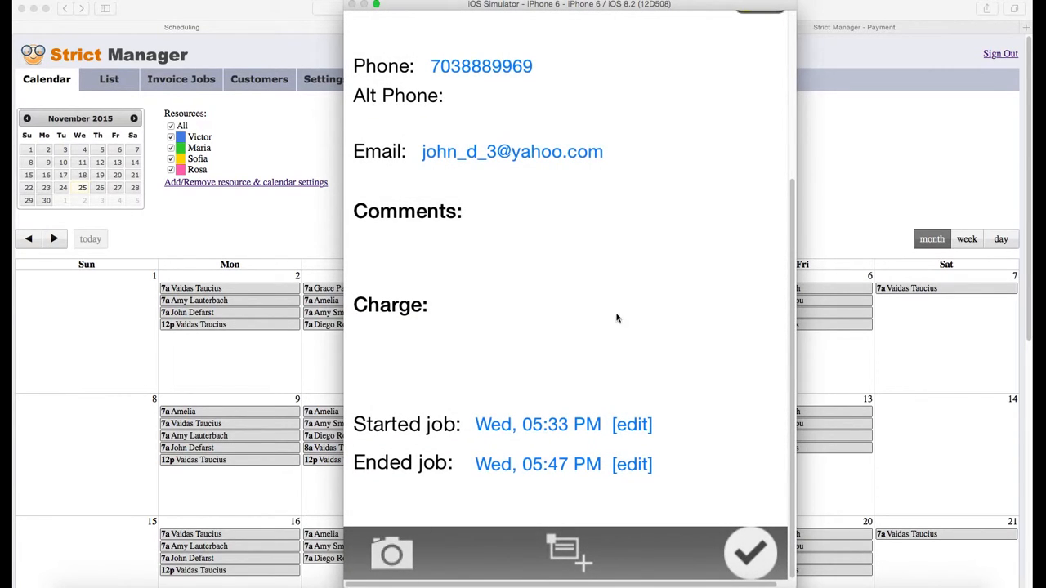
scroll(631, 257, "up", 5)
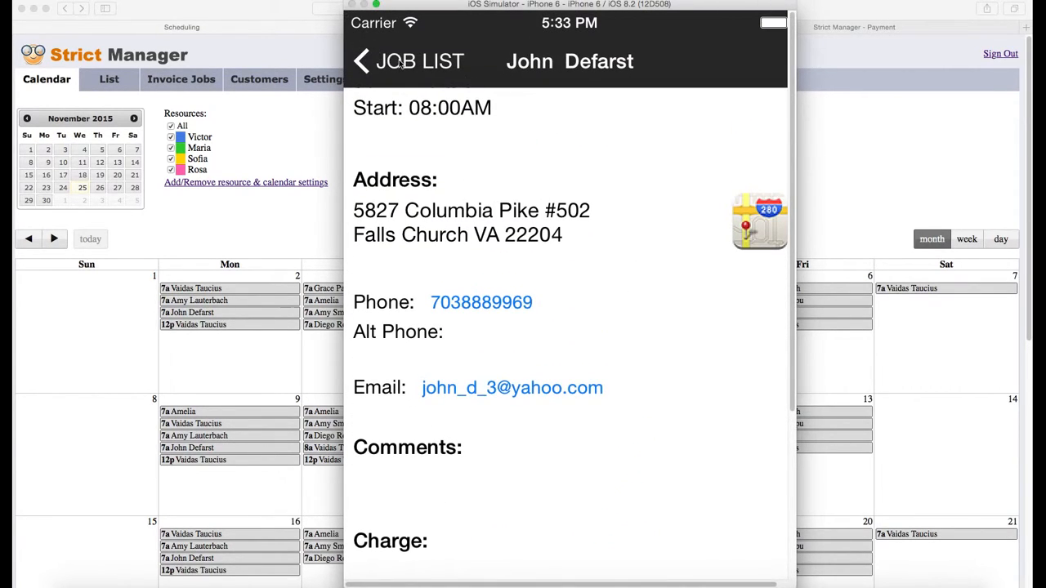
left_click(401, 63)
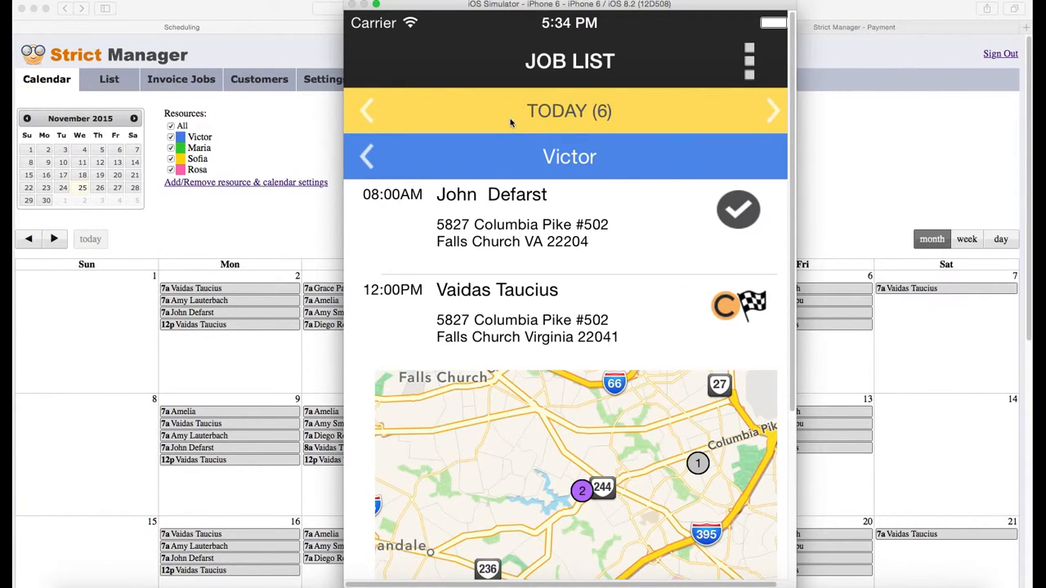
Open the StrictManager.com entry from the job list's three-square menu
left_click(750, 62)
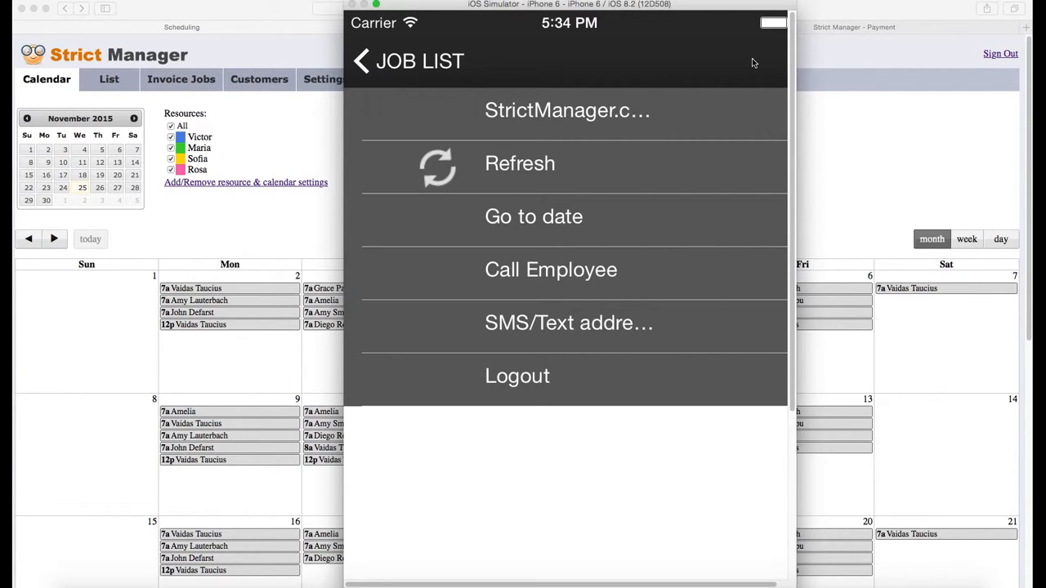
left_click(577, 113)
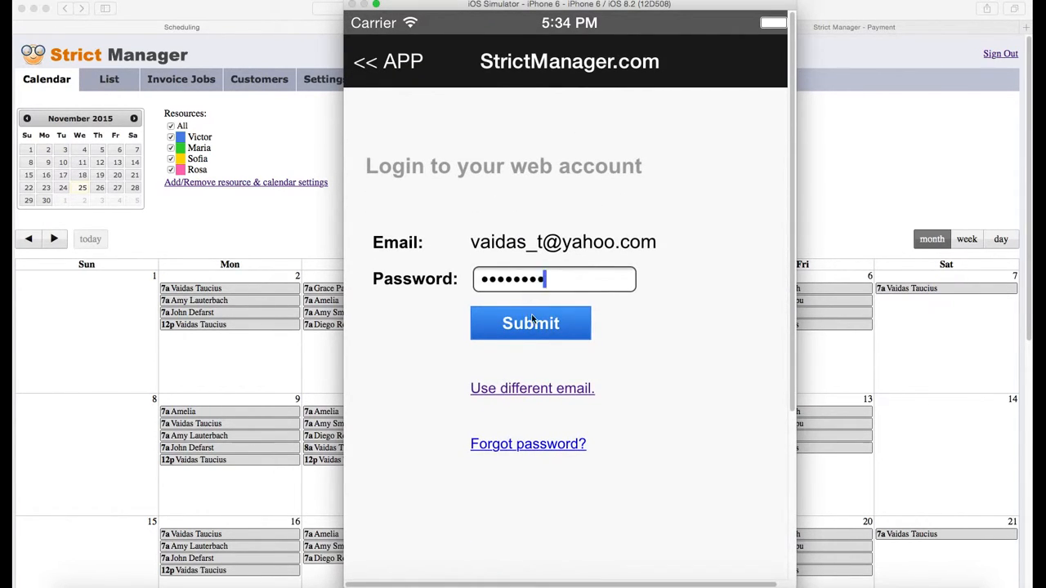
Submit the account password, then scroll the November 2015 calendar to the week of November 22–28
left_click(532, 321)
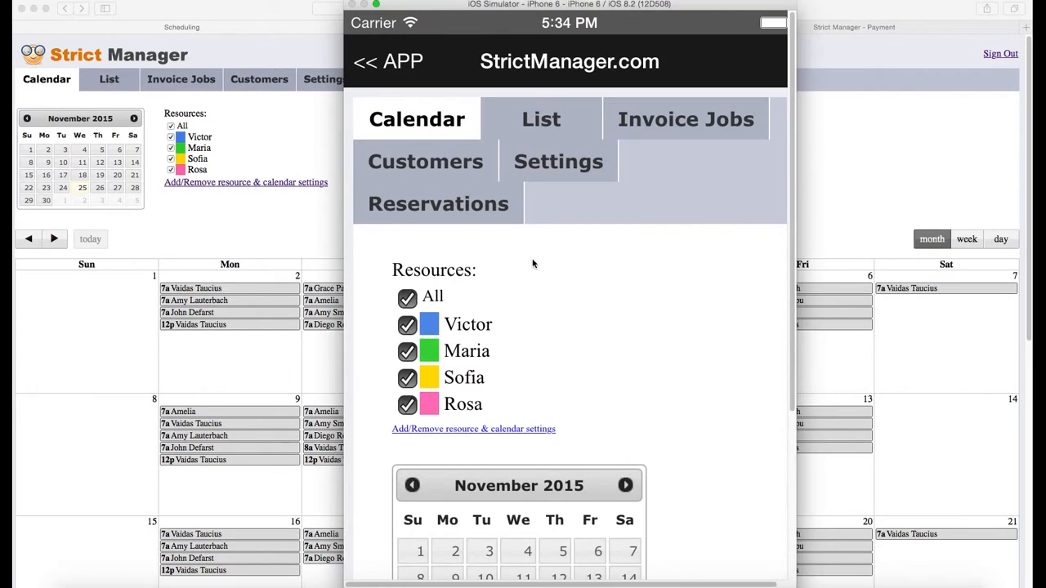
left_click_drag(677, 337, 689, 297)
left_click_drag(687, 364, 703, 106)
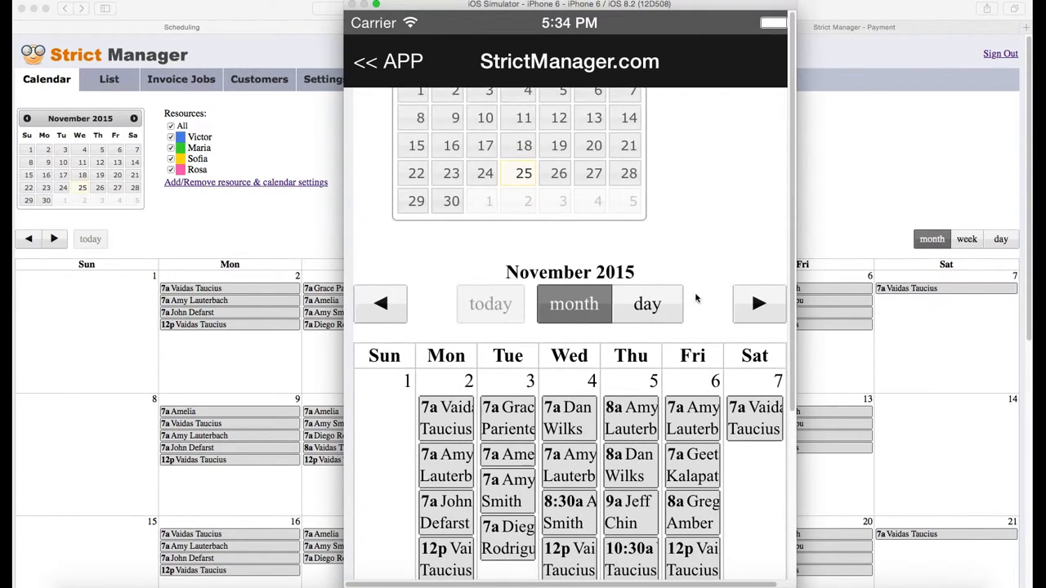
left_click_drag(696, 295, 660, 168)
left_click_drag(619, 286, 658, 205)
left_click_drag(675, 409, 731, 72)
left_click_drag(729, 152, 738, 232)
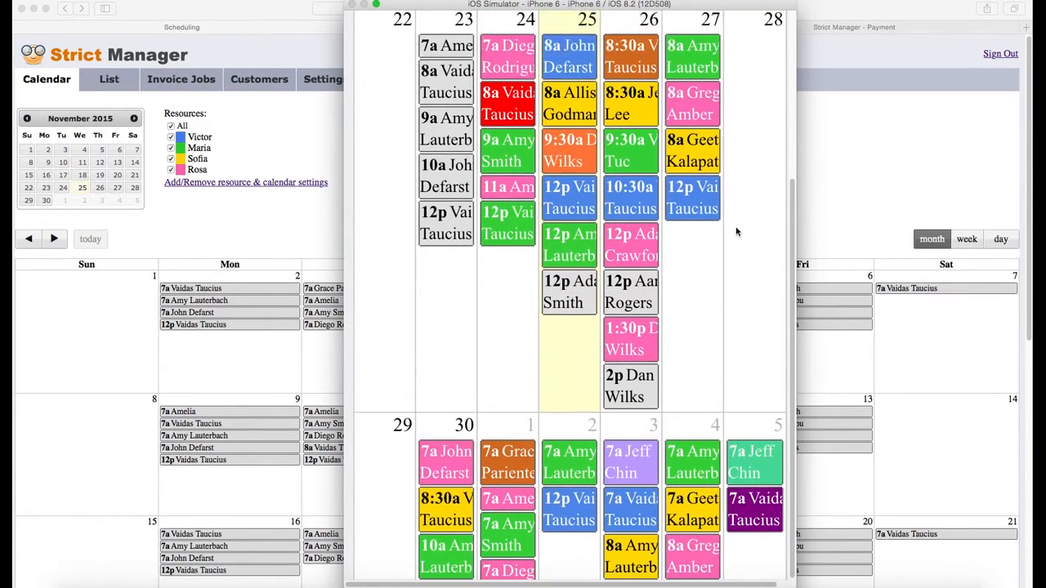
left_click(625, 195)
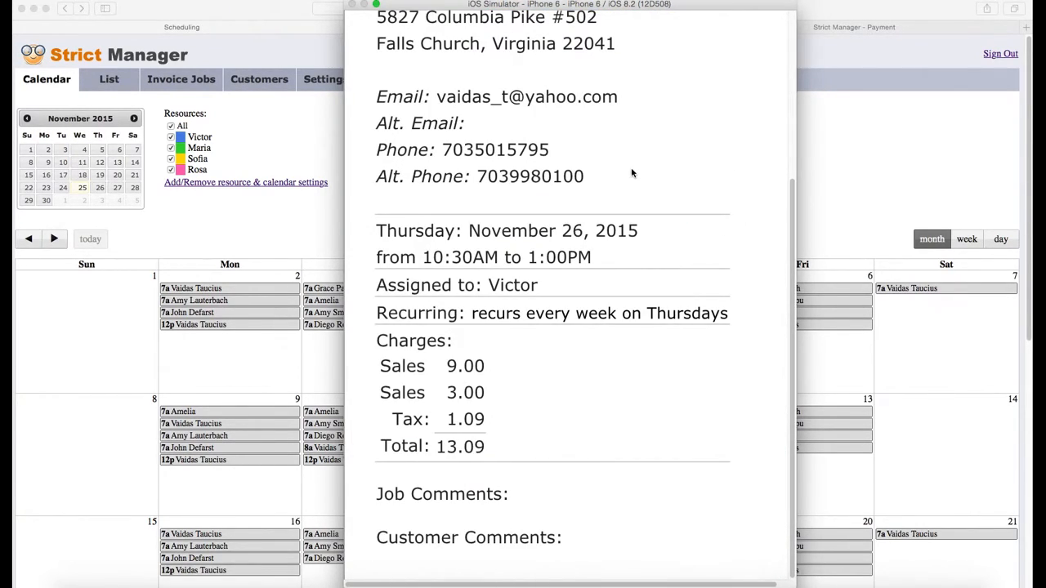
left_click_drag(625, 245, 643, 58)
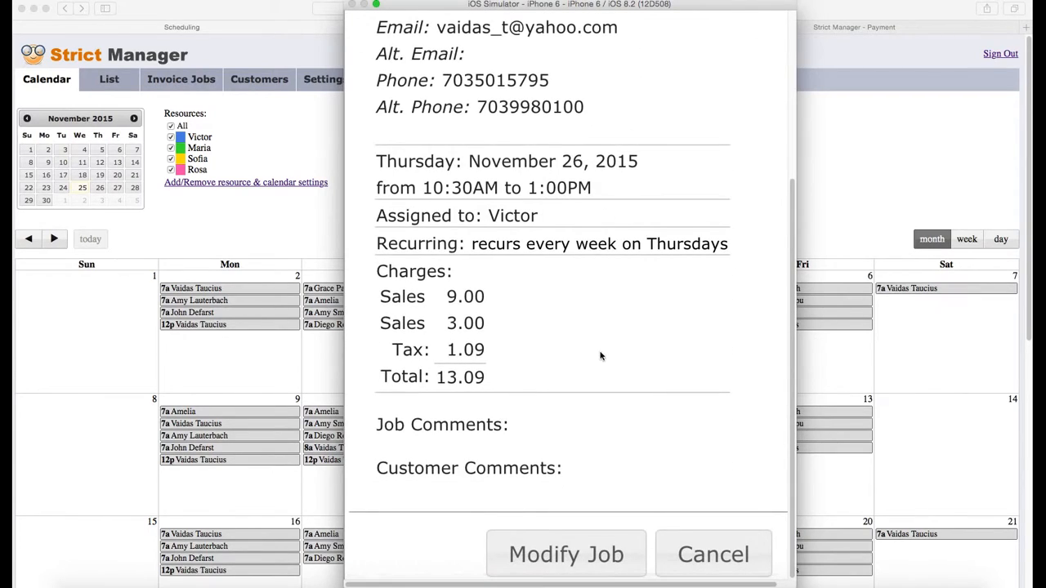
left_click_drag(600, 357, 626, 165)
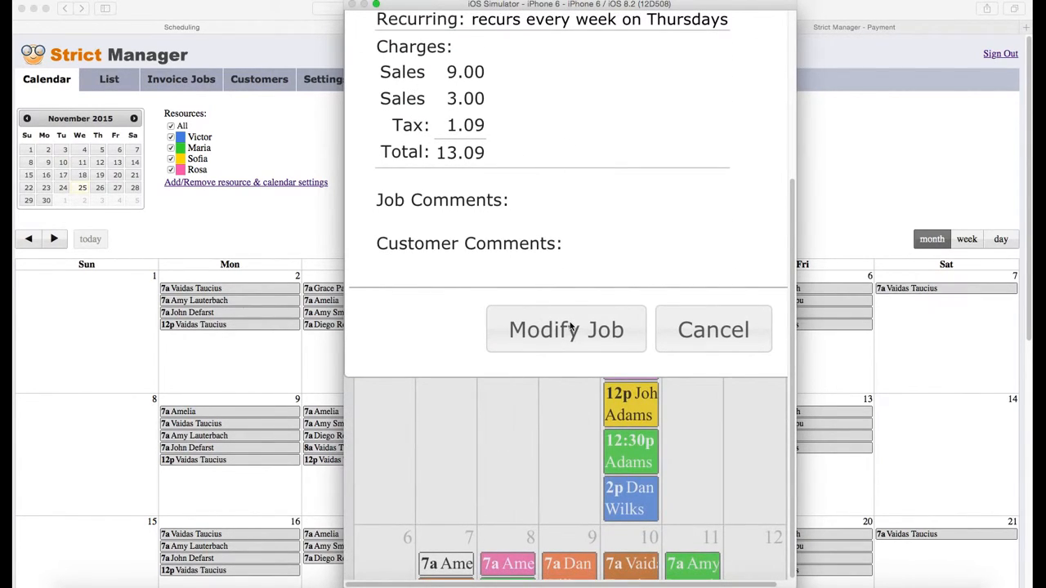
left_click(573, 330)
scroll(624, 321, "down", 2)
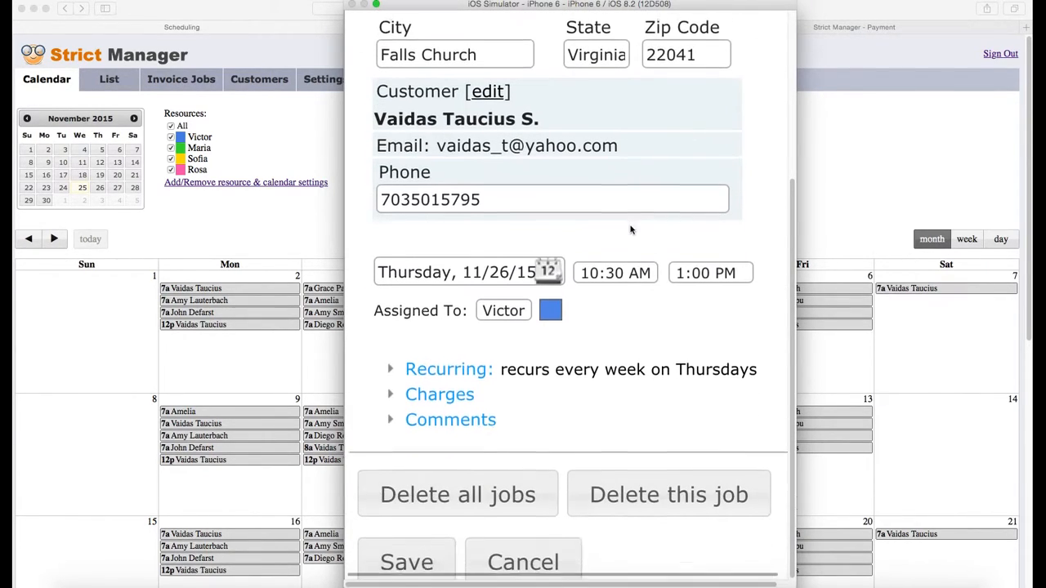
left_click(445, 394)
left_click_drag(443, 393, 573, 172)
left_click_drag(572, 433, 568, 342)
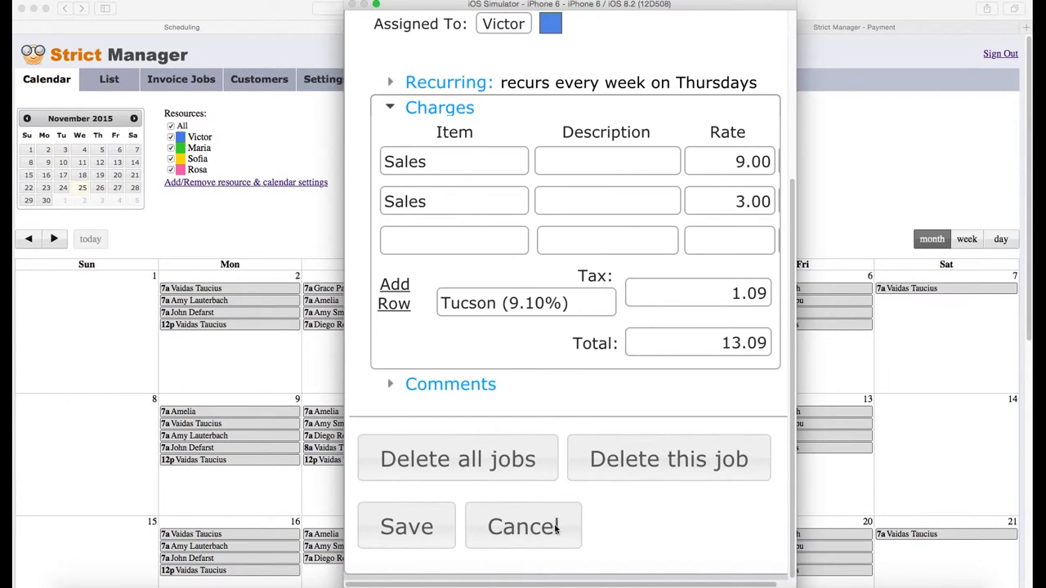
left_click(524, 527)
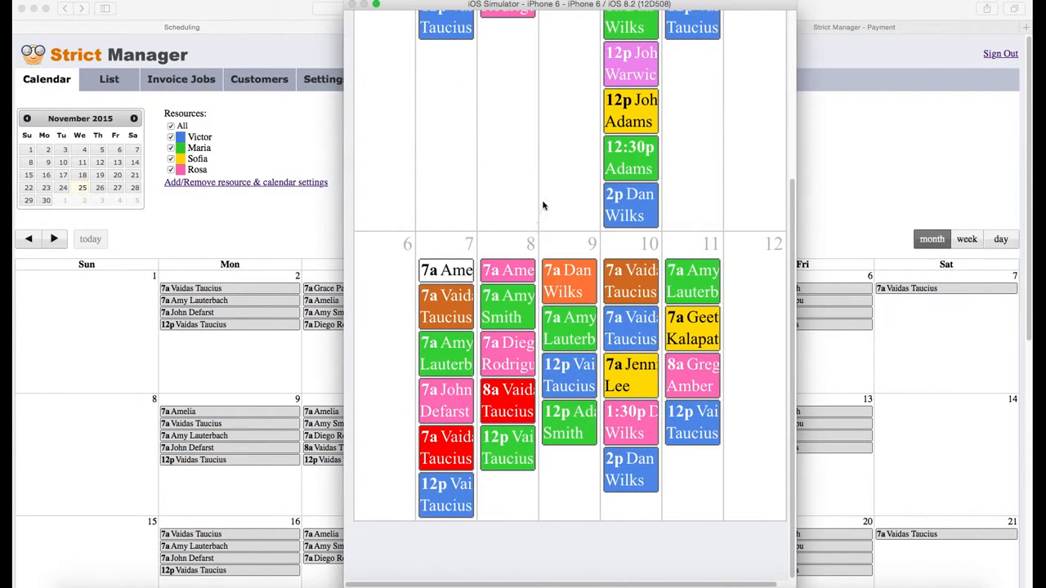
left_click_drag(556, 232, 518, 537)
left_click_drag(576, 147, 514, 457)
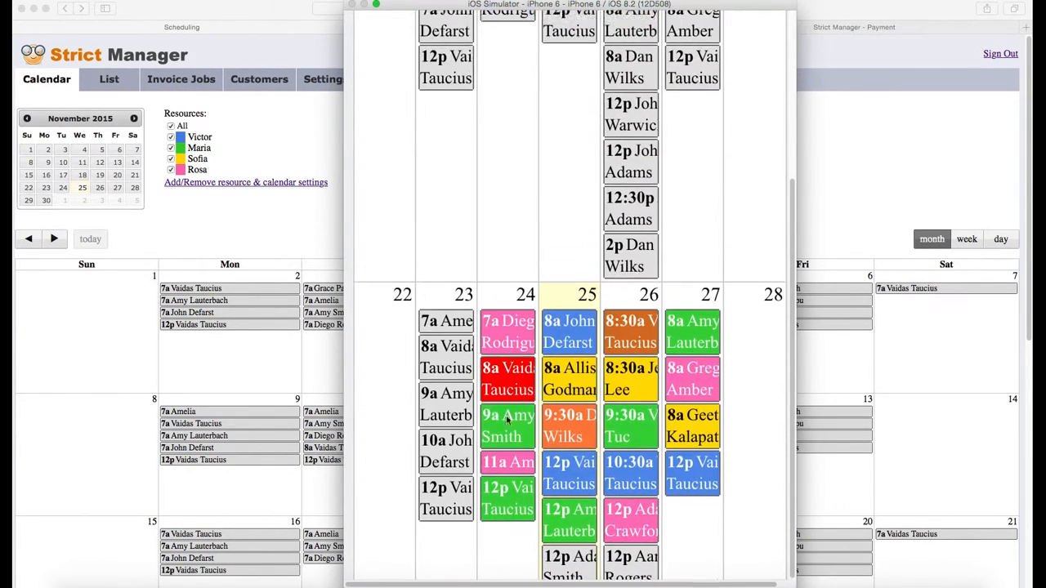
left_click_drag(535, 161, 466, 517)
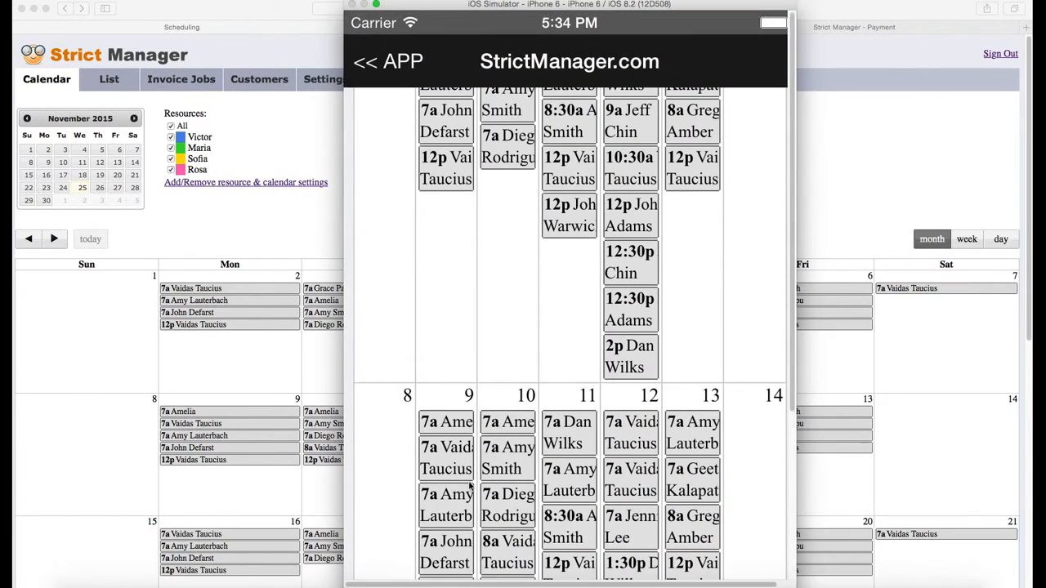
left_click_drag(505, 249, 478, 563)
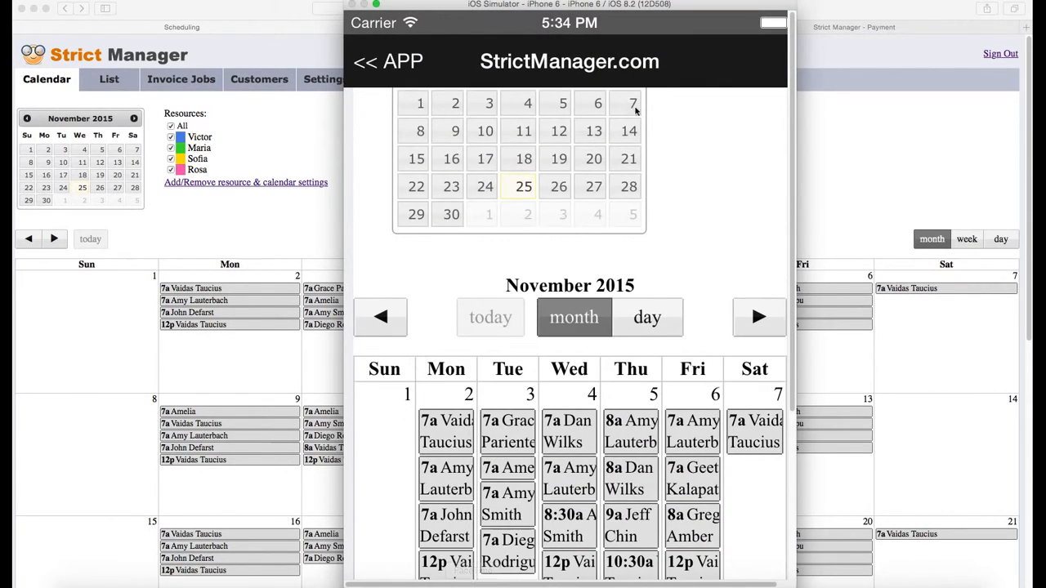
left_click_drag(706, 156, 703, 389)
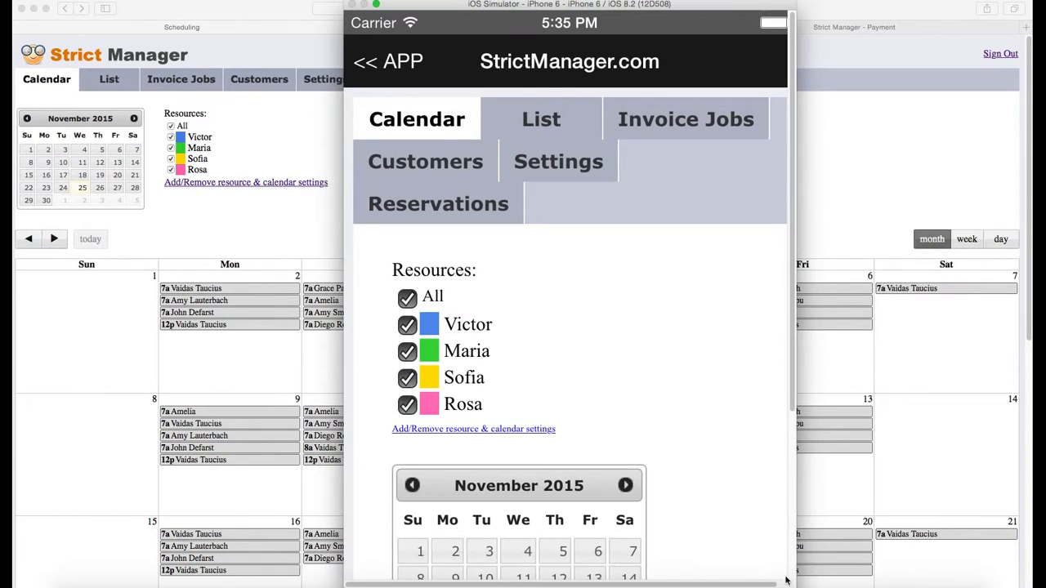
right_click(826, 585)
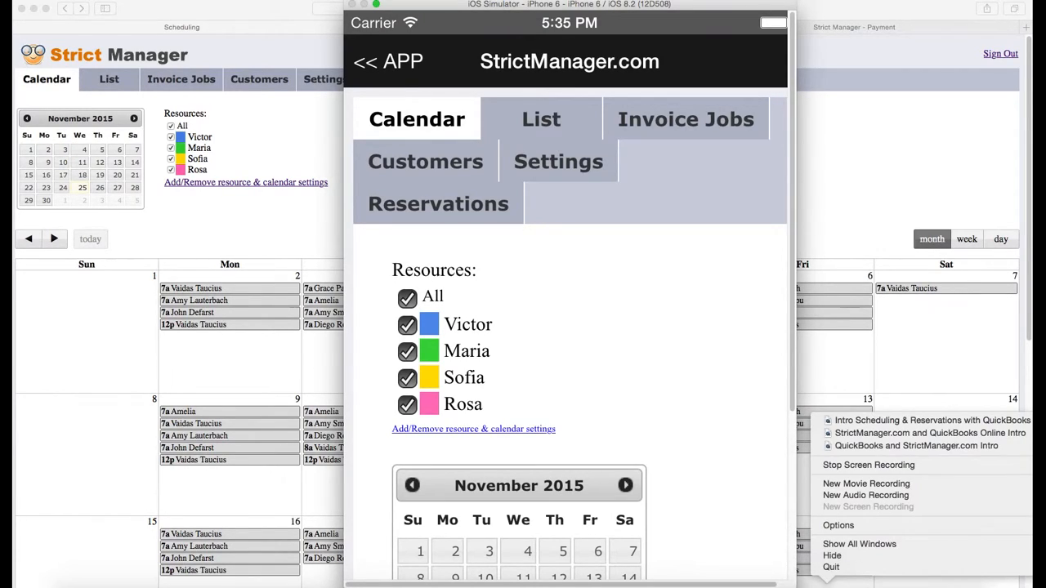